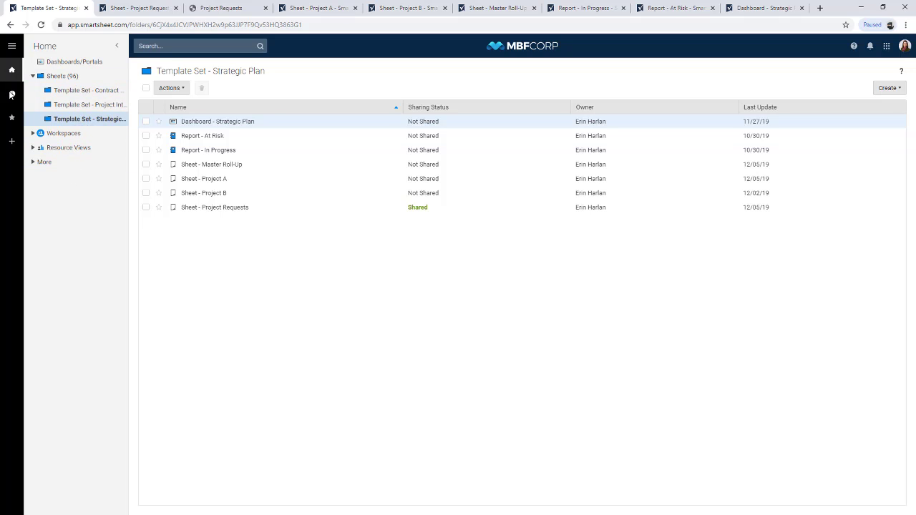
Review the recently opened items and mark Dashboard - Strategic Plan as a favorite
click(11, 93)
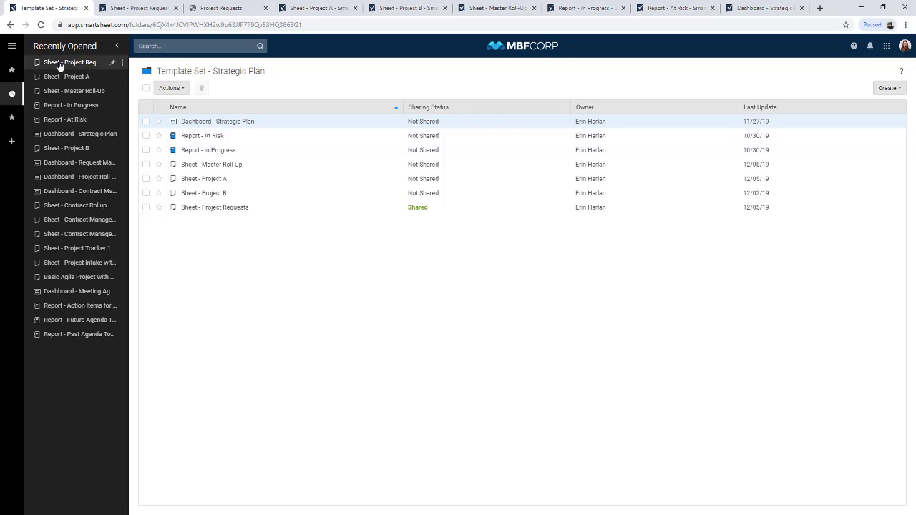
click(11, 117)
click(158, 121)
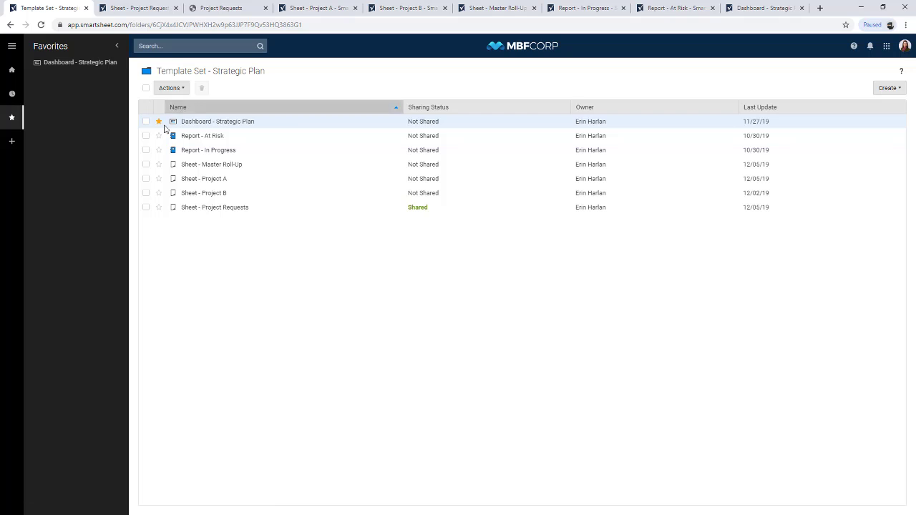
Look through the Solution Center's options for creating new items, importing files and browsing all solutions
click(12, 144)
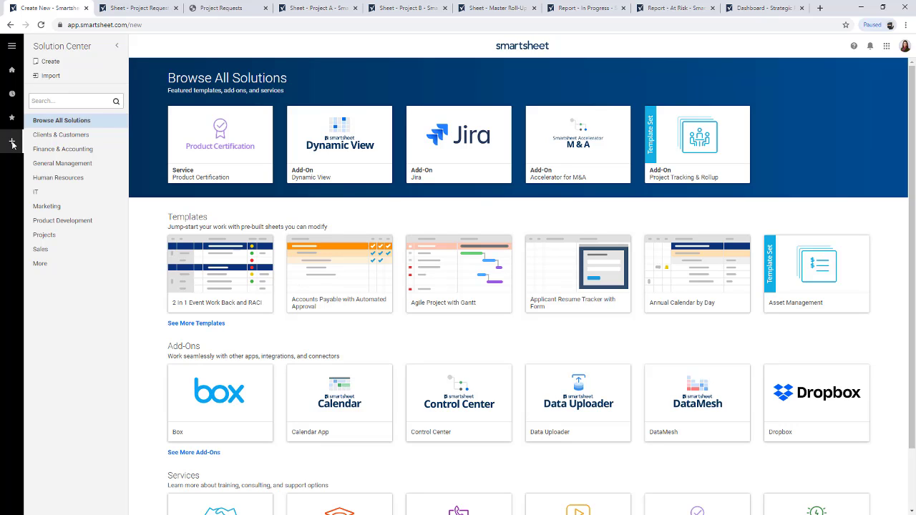
click(52, 62)
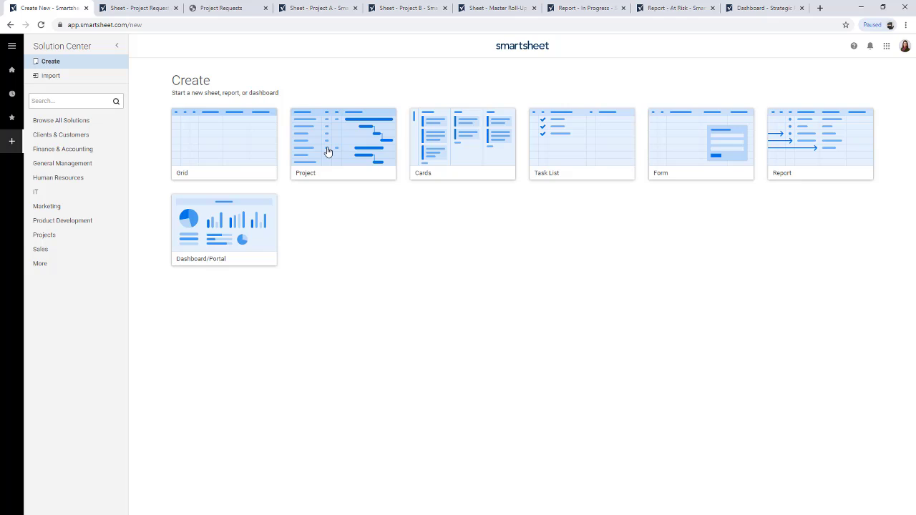
click(56, 78)
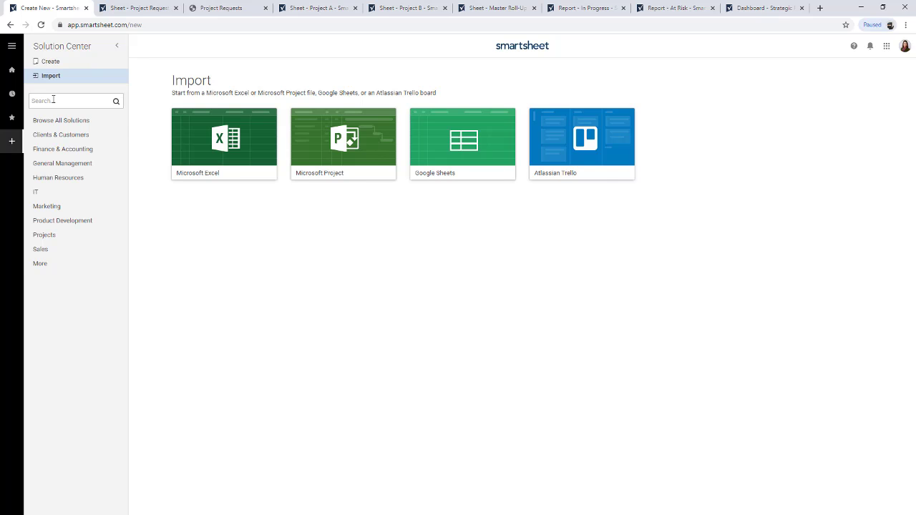
click(61, 119)
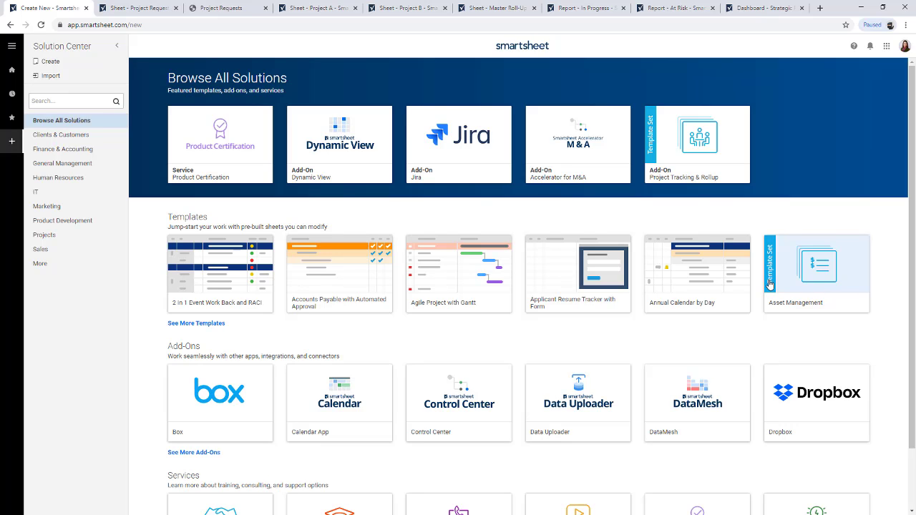
Search the Solution Center for "strategic plan" and open the Strategic Plan template set's setup instructions
click(65, 98)
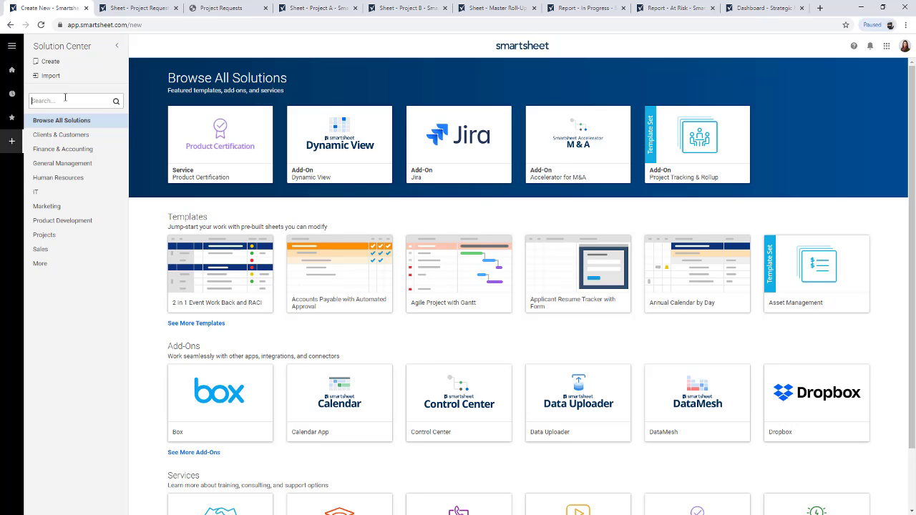
text(strategic plan)
click(116, 102)
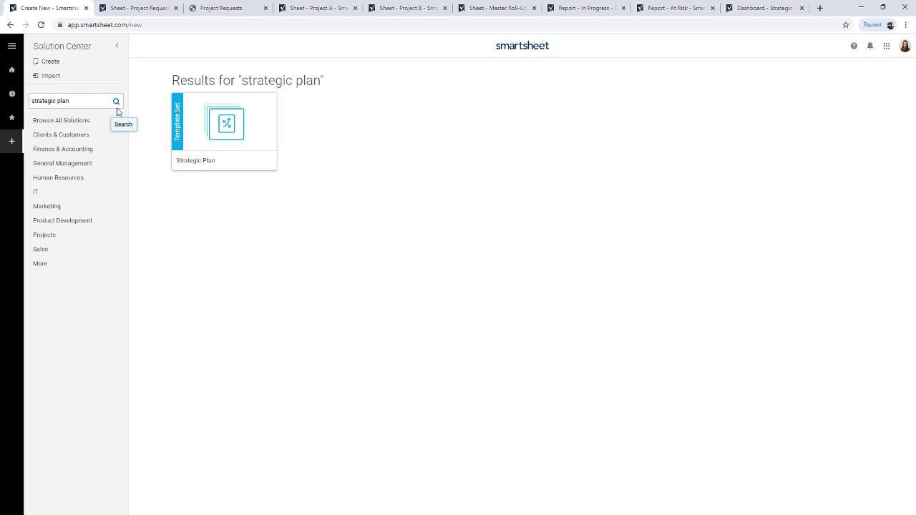
click(215, 142)
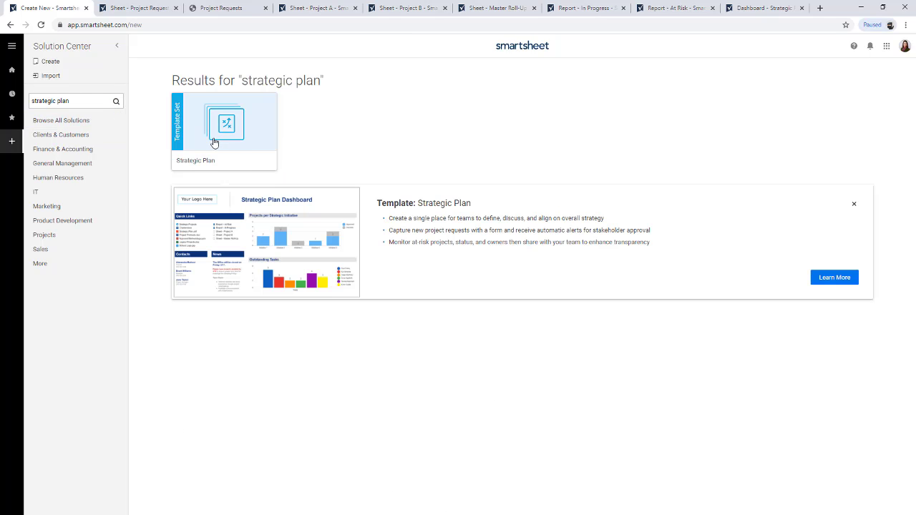
click(821, 280)
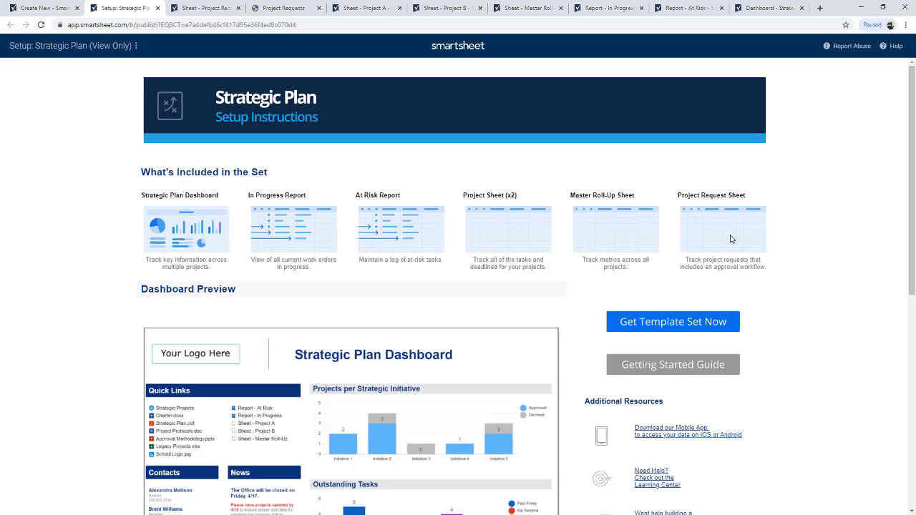
Open the template set's Getting Started Guide and read through its first pages to the workspace setup steps
scroll(472, 200, down, 1)
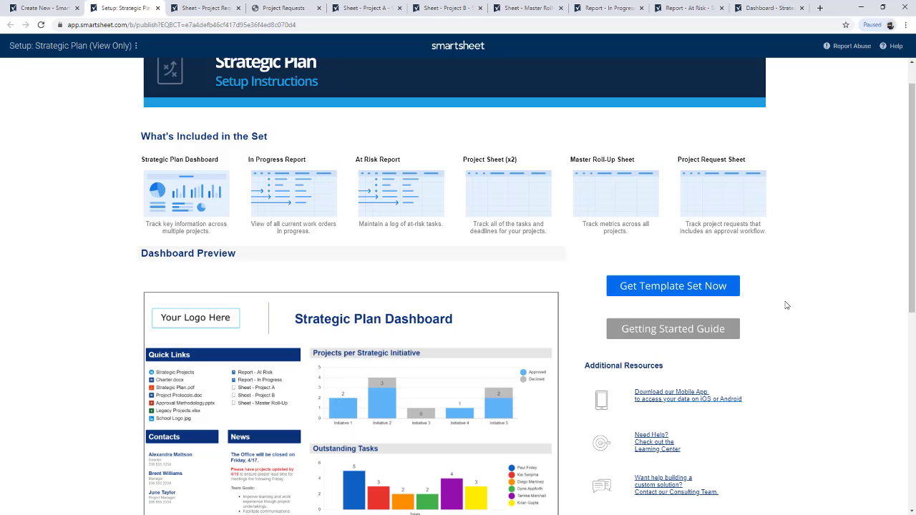
click(690, 334)
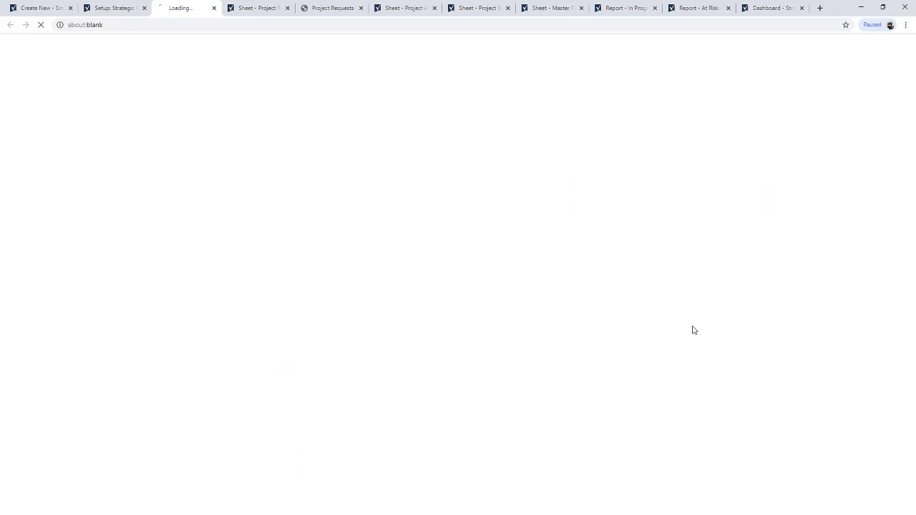
scroll(438, 220, down, 10)
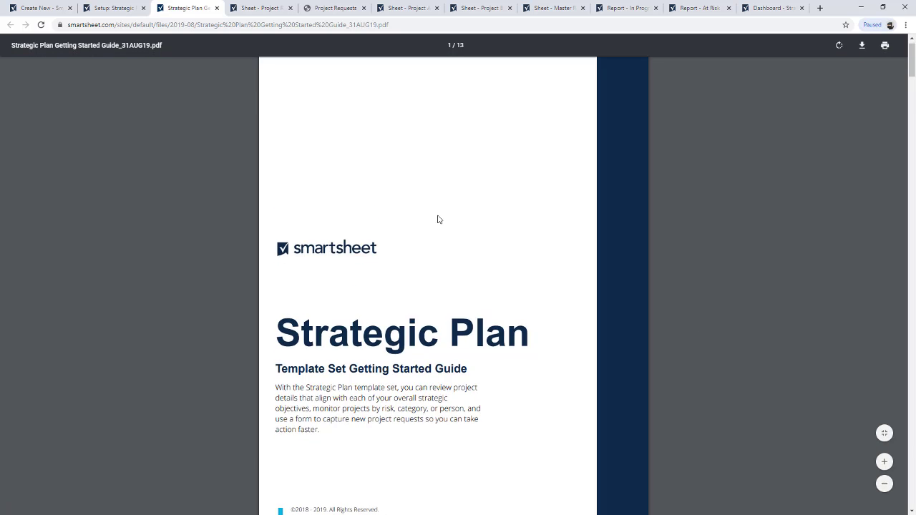
scroll(438, 219, down, 8)
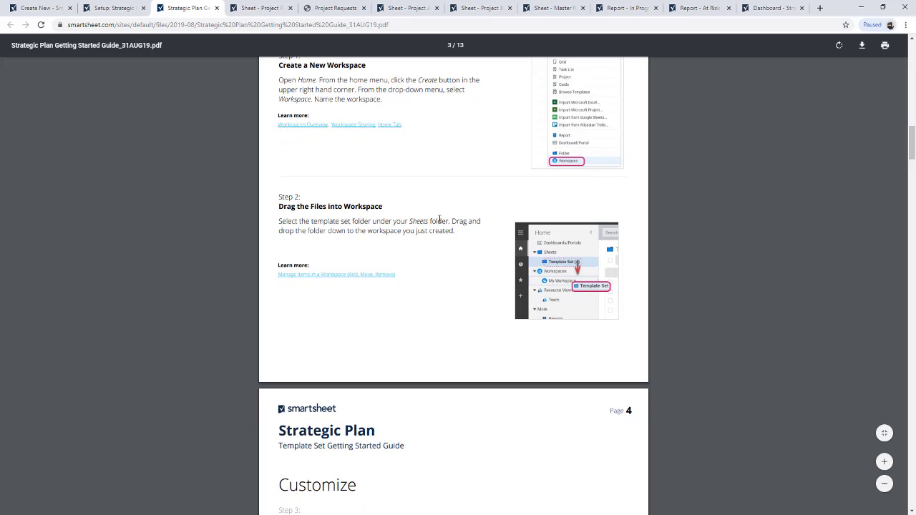
Close the Strategic Plan setup page and the Getting Started Guide, and return to the Solution Center results
click(113, 7)
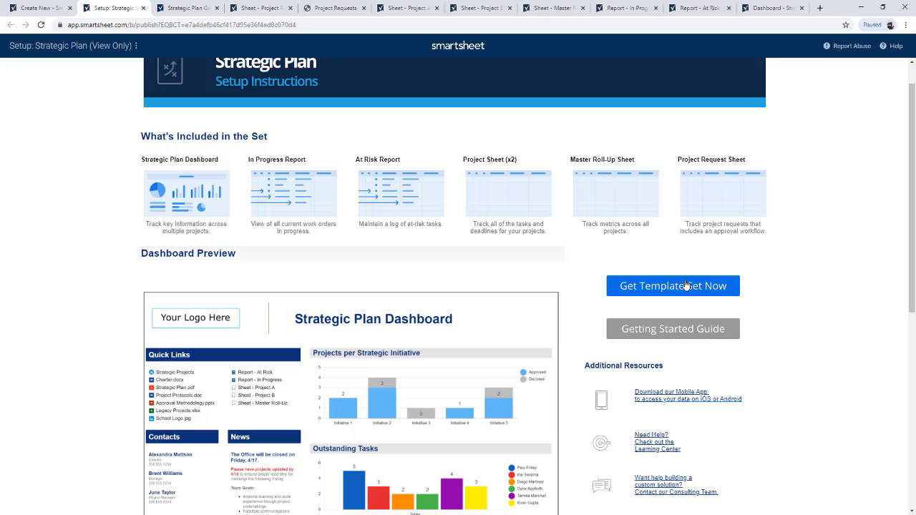
click(143, 7)
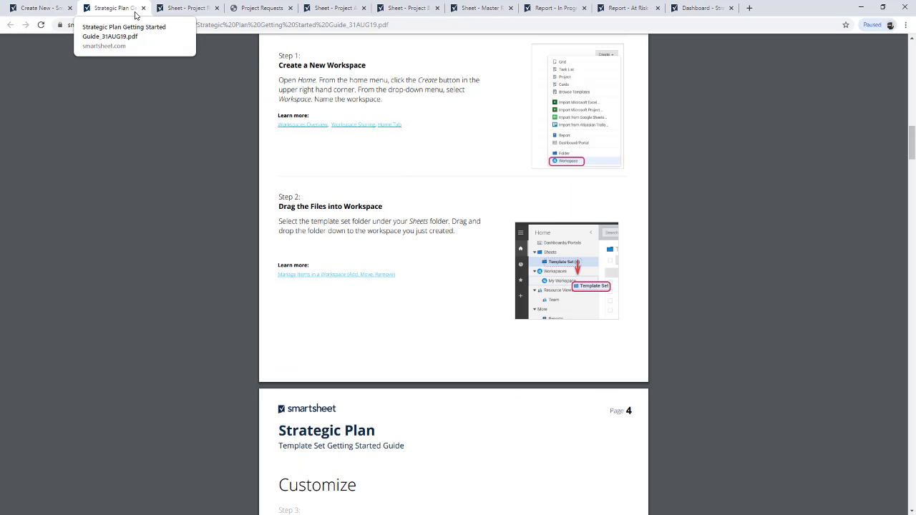
click(142, 8)
click(40, 8)
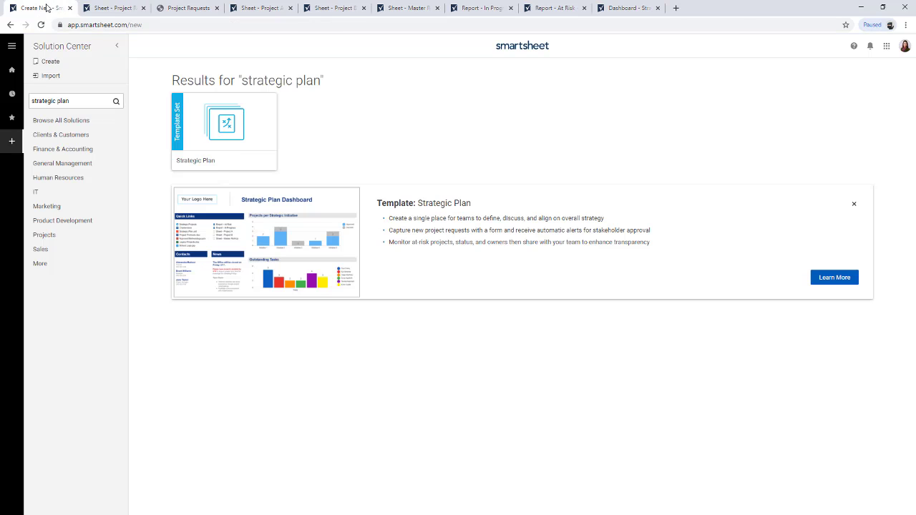
View the list of workspaces from Home and return to the Template Set - Strategic Plan folder
click(11, 72)
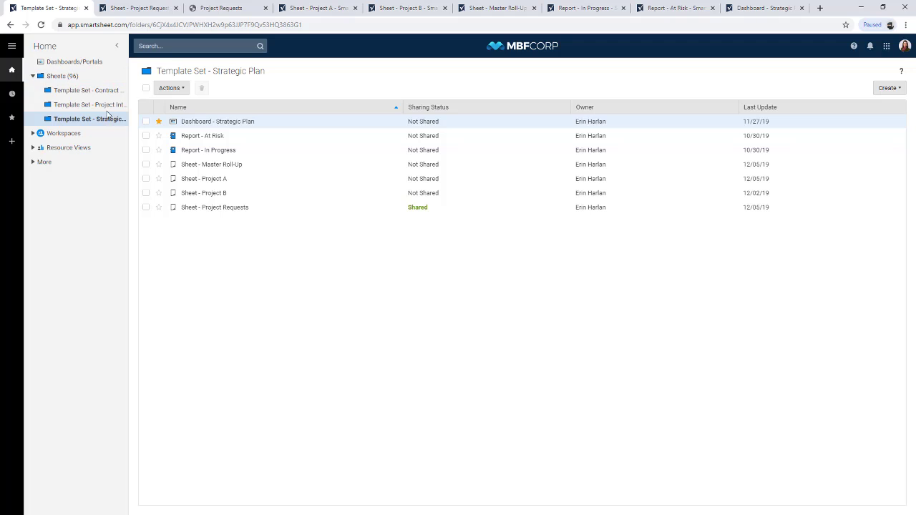
click(84, 134)
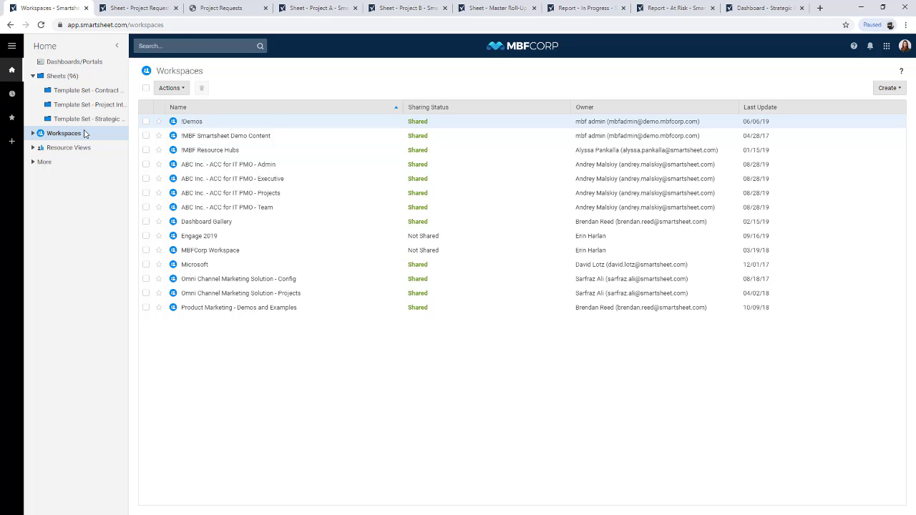
click(80, 119)
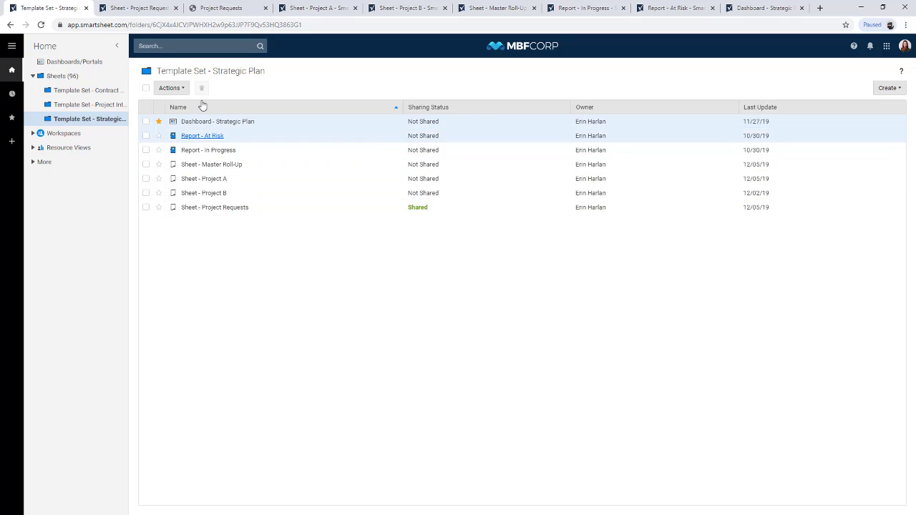
In the Project Requests sheet, view the Requester email column's options and inspect the contact in row 8
click(142, 7)
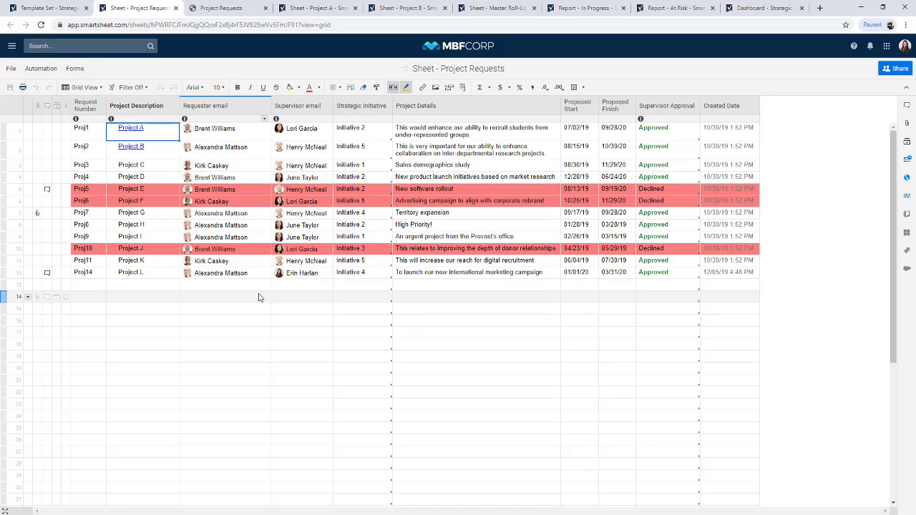
click(263, 120)
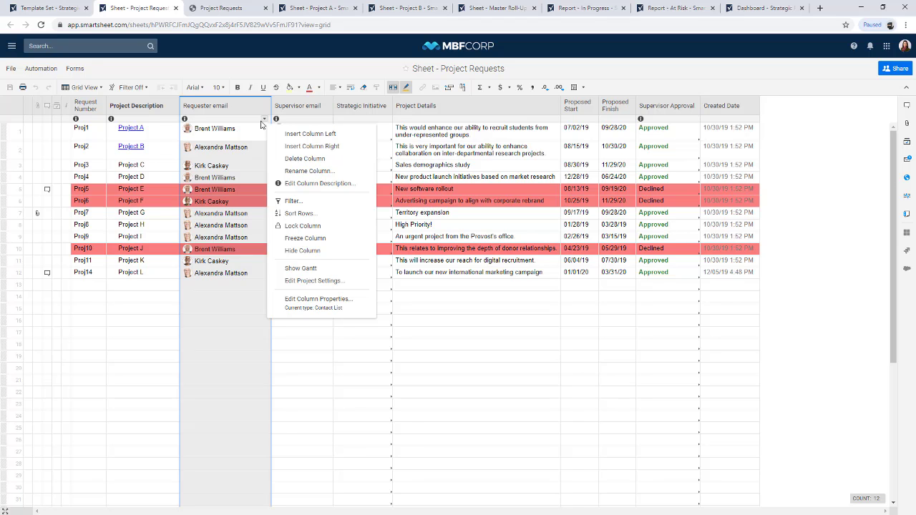
click(233, 225)
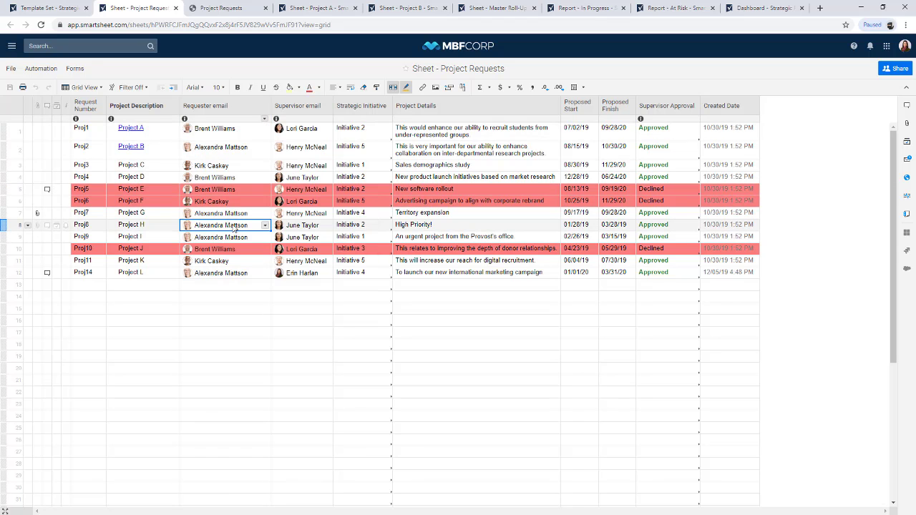
mouse_move(221, 226)
In the Supervisor email column's properties, preview the Text/Number, Date, Dropdown (Single Select), Dropdown (Multi Select) and Checkbox types
click(327, 119)
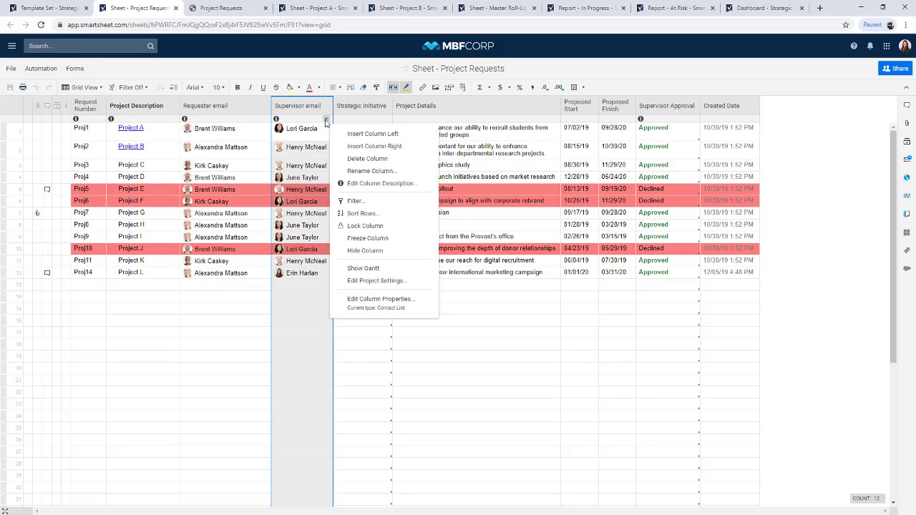
click(377, 299)
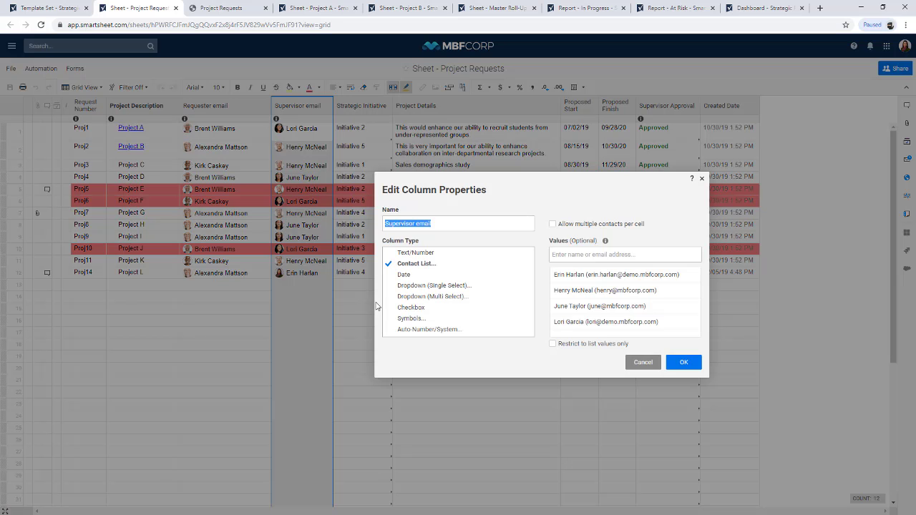
click(450, 255)
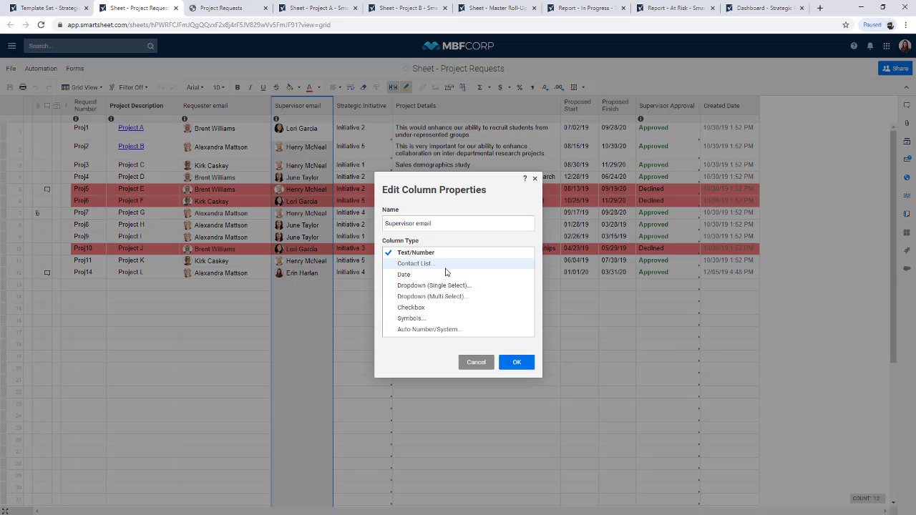
click(444, 275)
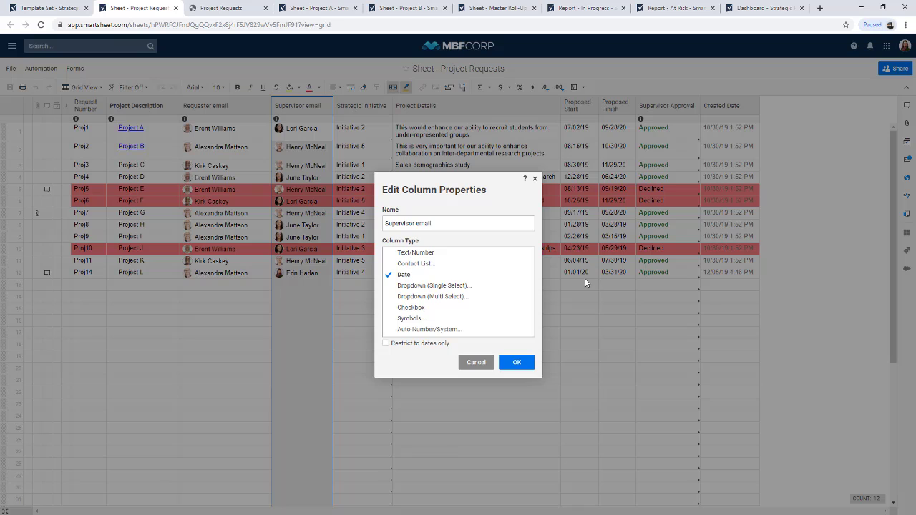
click(485, 286)
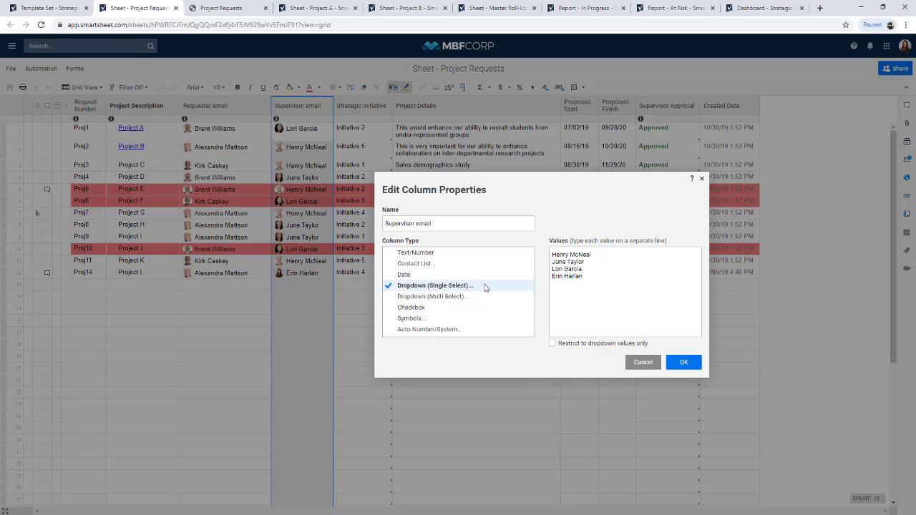
click(465, 296)
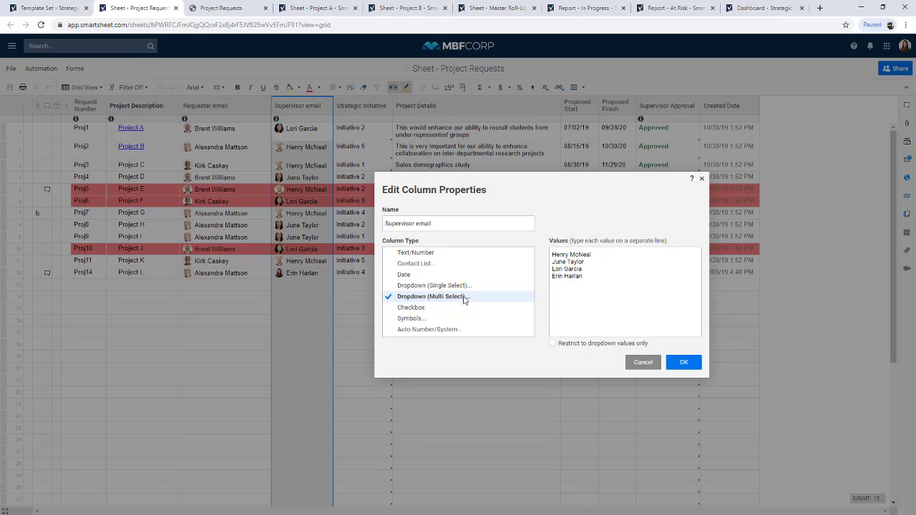
click(443, 309)
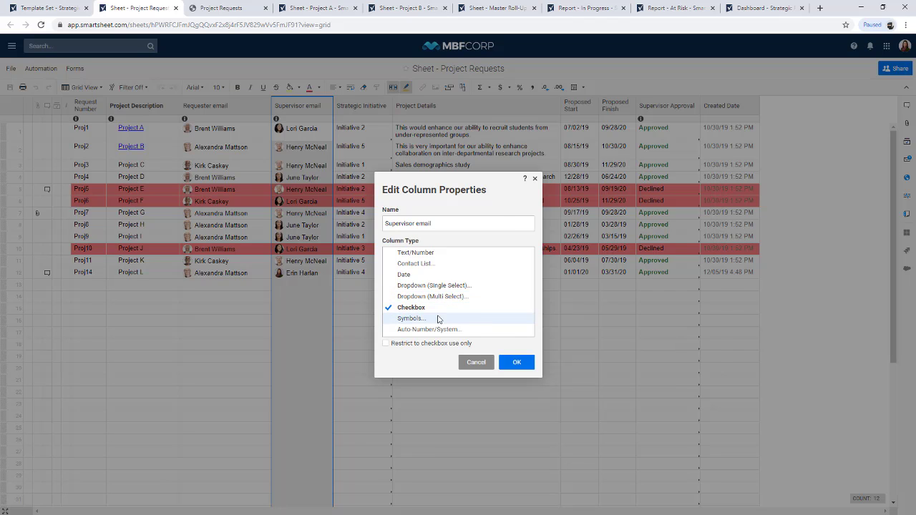
Examine the visual symbol sets of the Symbols type and the Auto-Number/System options for the Supervisor email column
click(432, 318)
scroll(607, 304, down, 5)
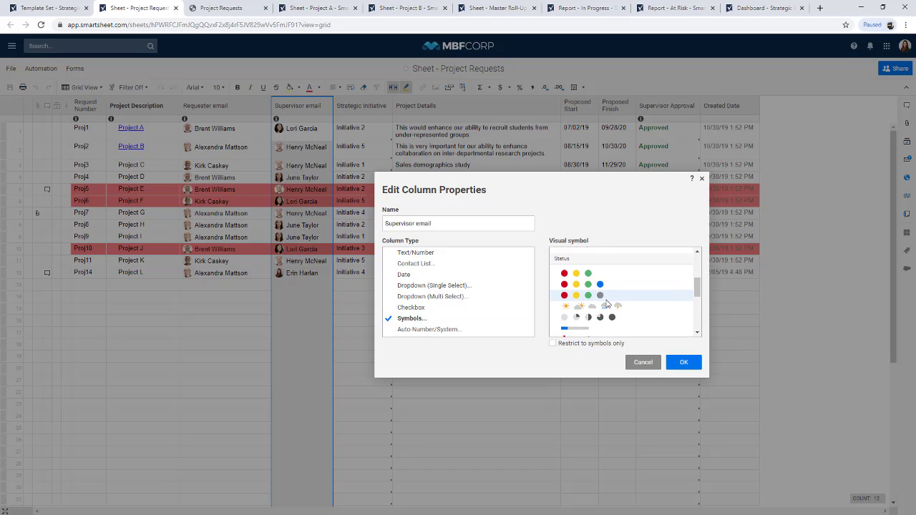
scroll(607, 306, down, 5)
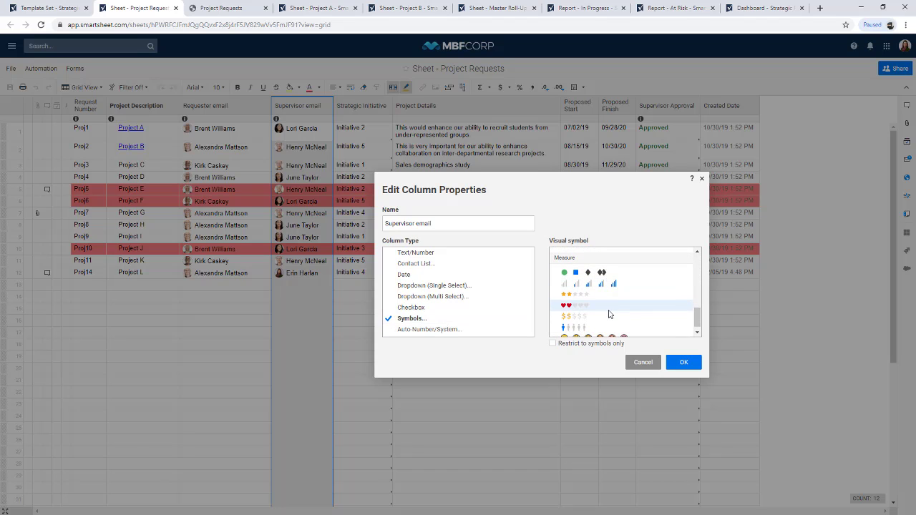
scroll(609, 314, up, 5)
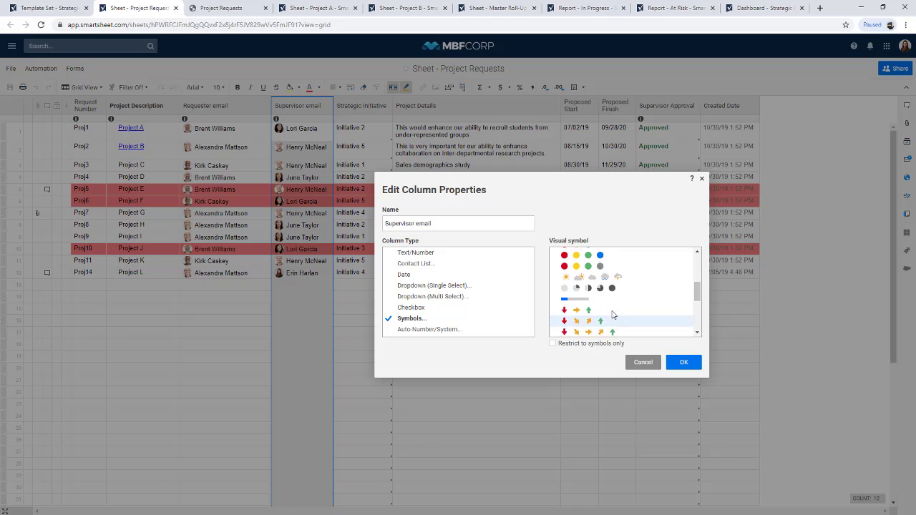
scroll(604, 290, up, 5)
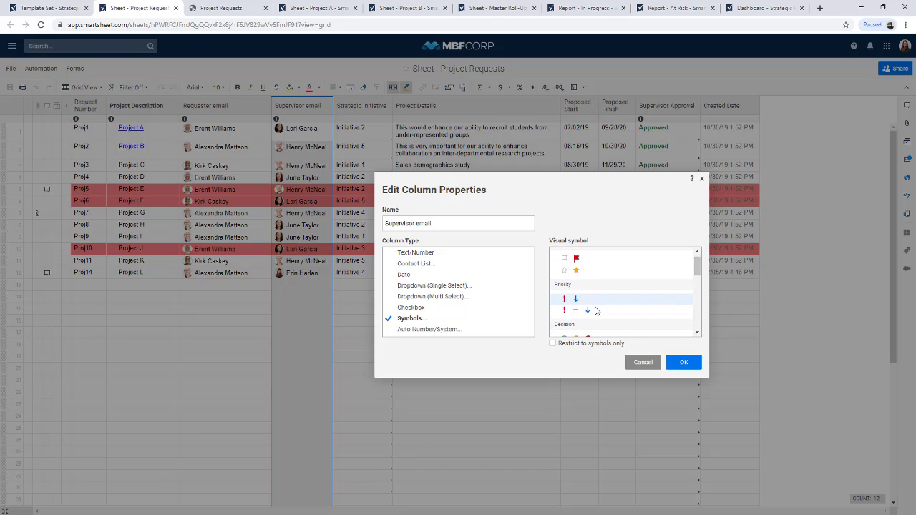
scroll(608, 309, down, 1)
click(462, 328)
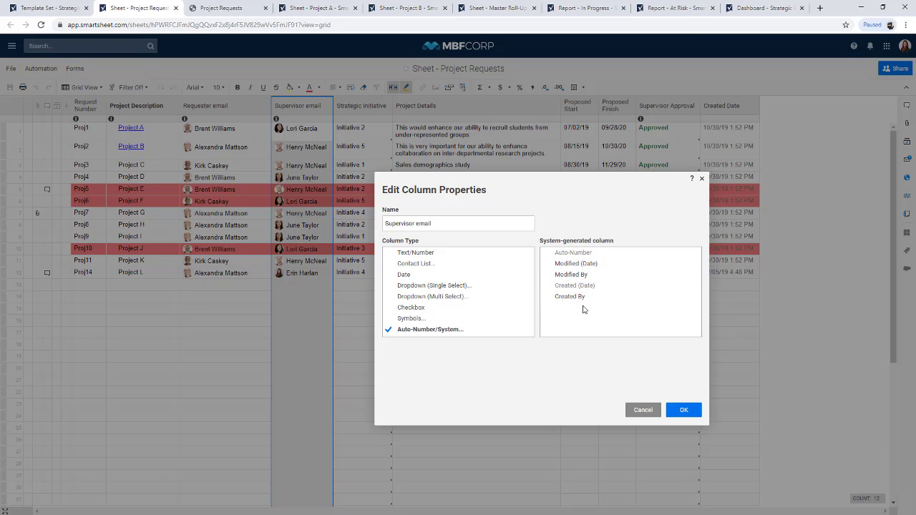
Discard the Supervisor email column property changes and check the column types of Request Number, Requester email, Strategic Initiative and Proposed Start
click(642, 410)
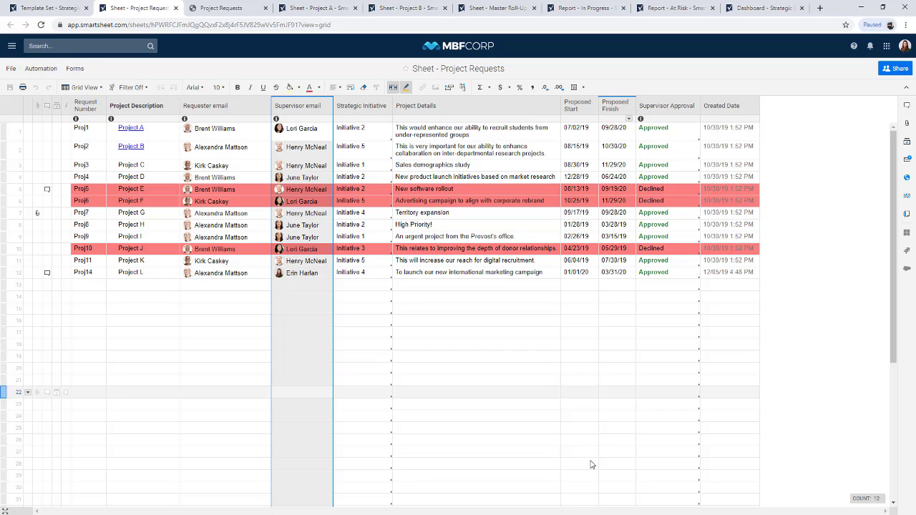
click(99, 118)
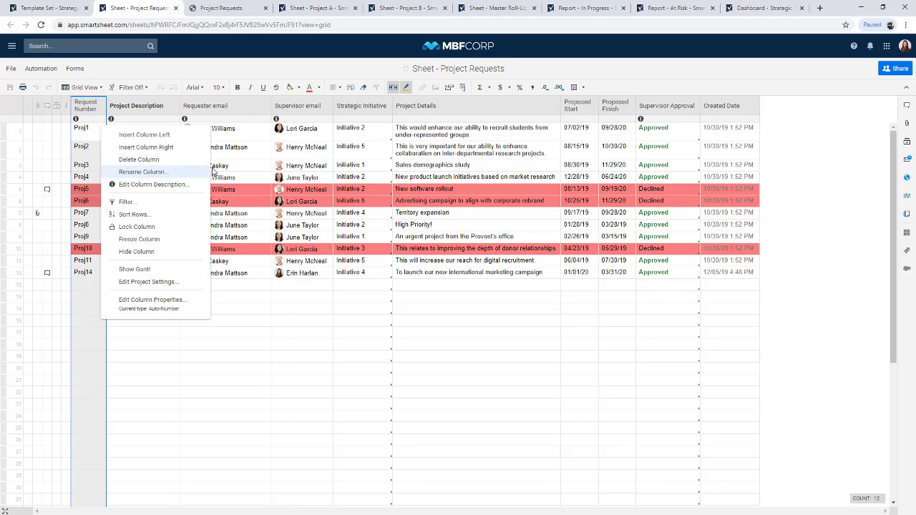
click(263, 121)
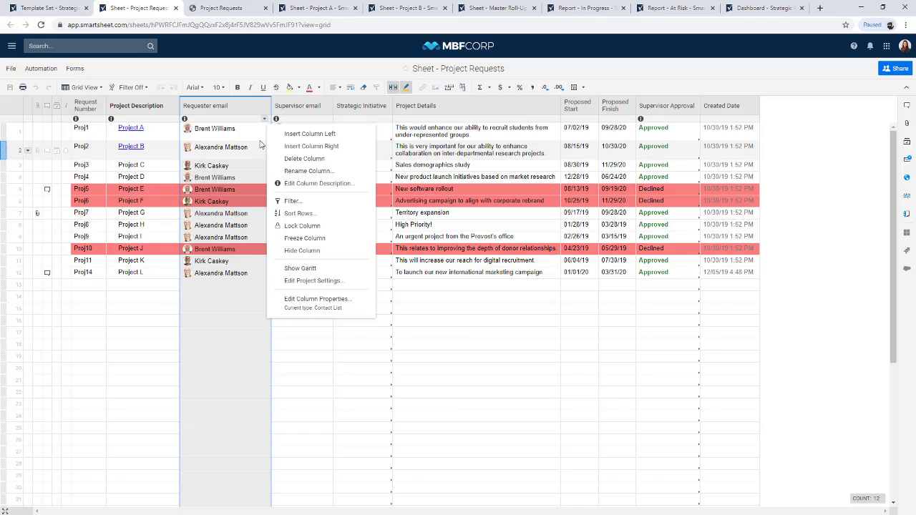
click(386, 120)
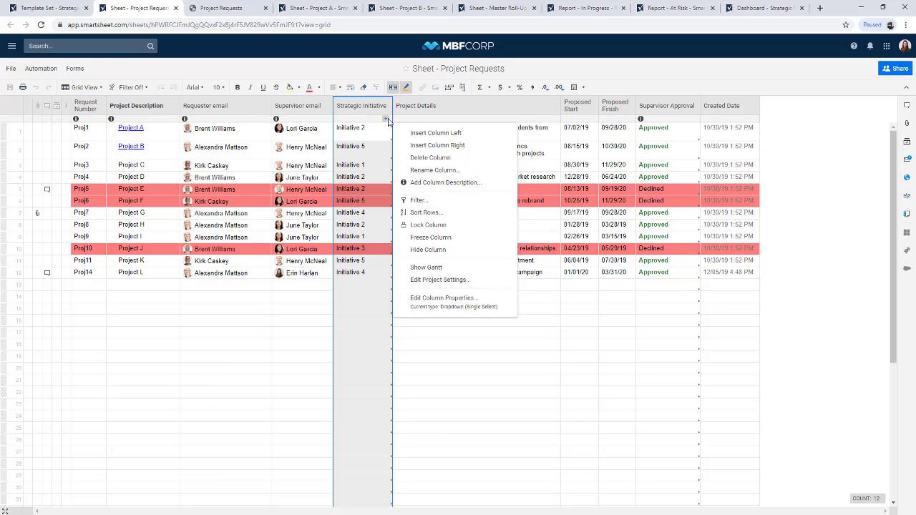
click(591, 120)
click(578, 156)
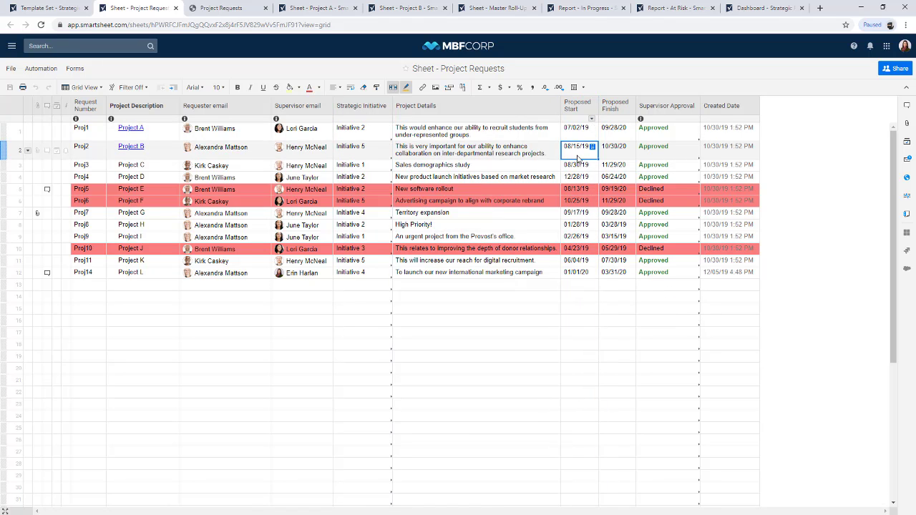
View the calendar picker for Project D's Proposed Start date and read the Project Description column's description
click(581, 176)
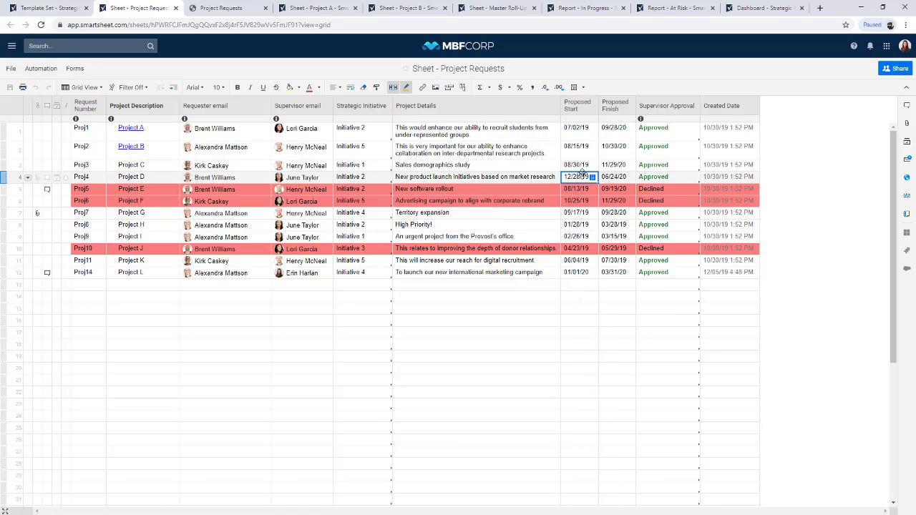
click(591, 177)
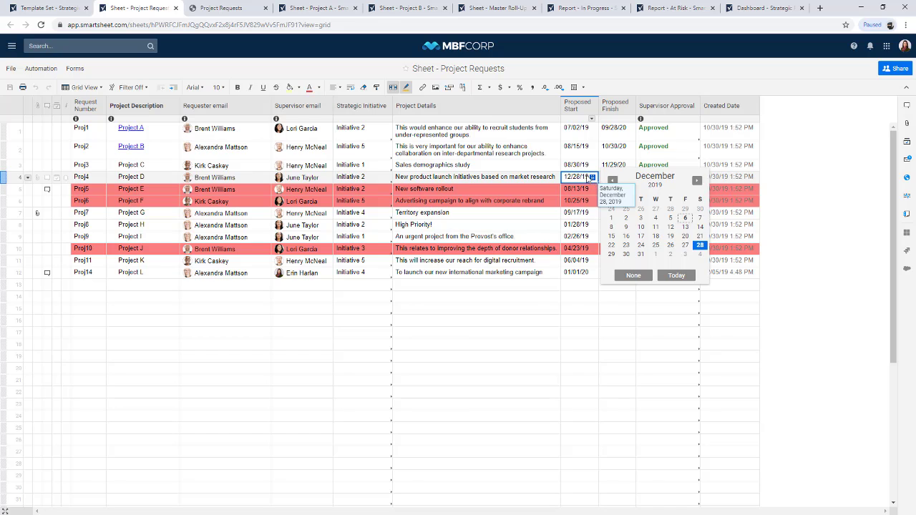
click(589, 177)
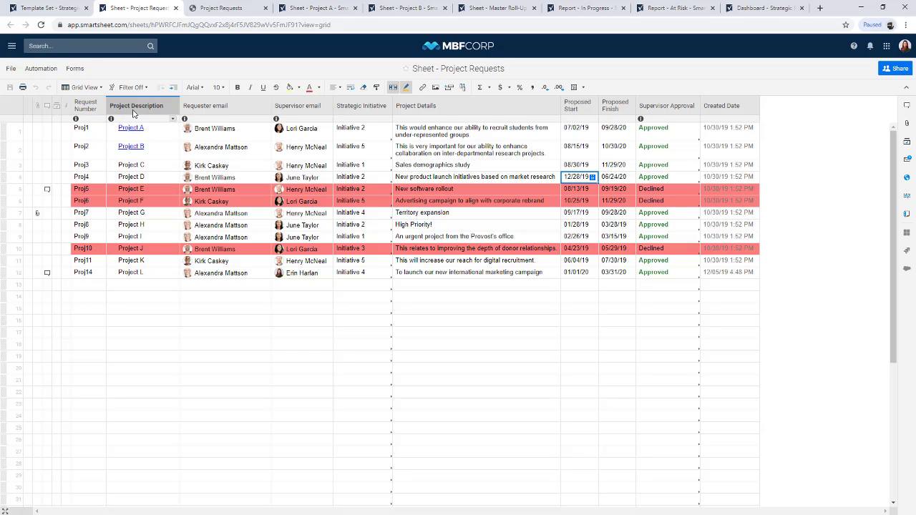
mouse_move(111, 120)
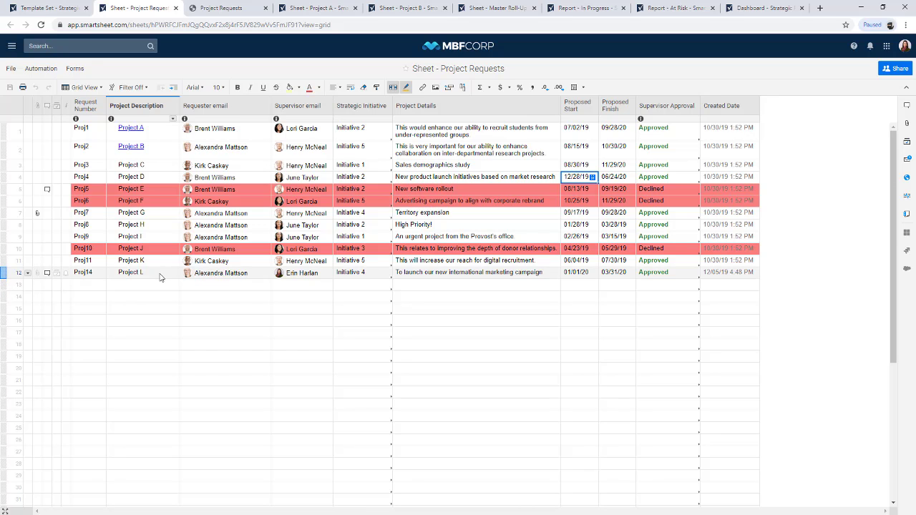
click(154, 296)
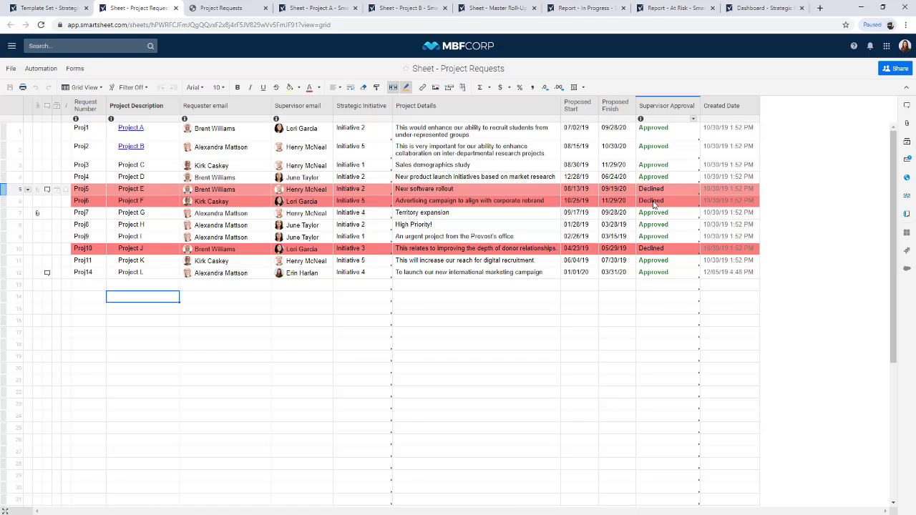
In the conditional formatting rule for Supervisor Approval 'Declined', try a yellow fill, a light red fill and bold text, and discard the changes
click(392, 87)
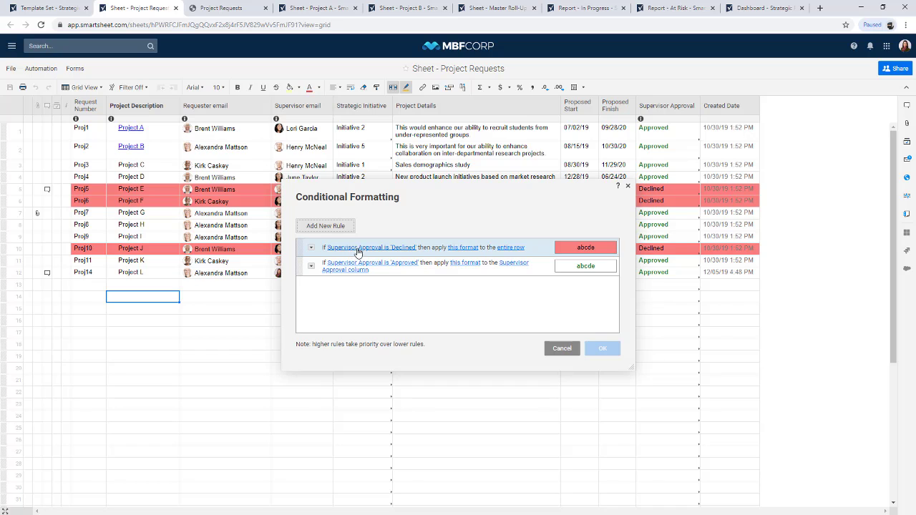
click(458, 248)
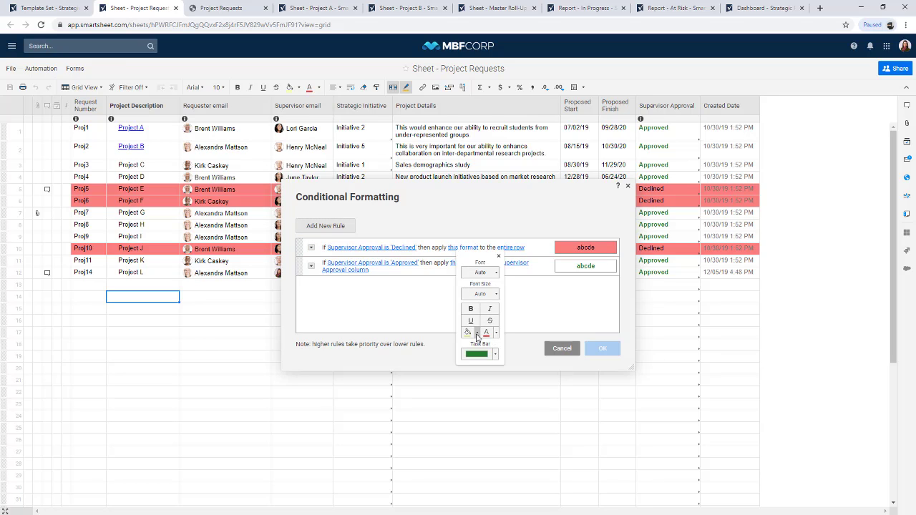
click(466, 333)
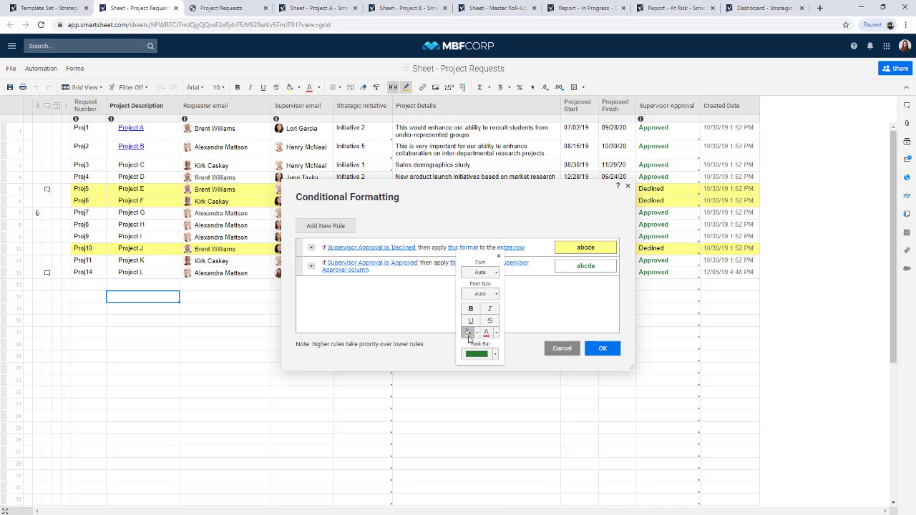
click(477, 333)
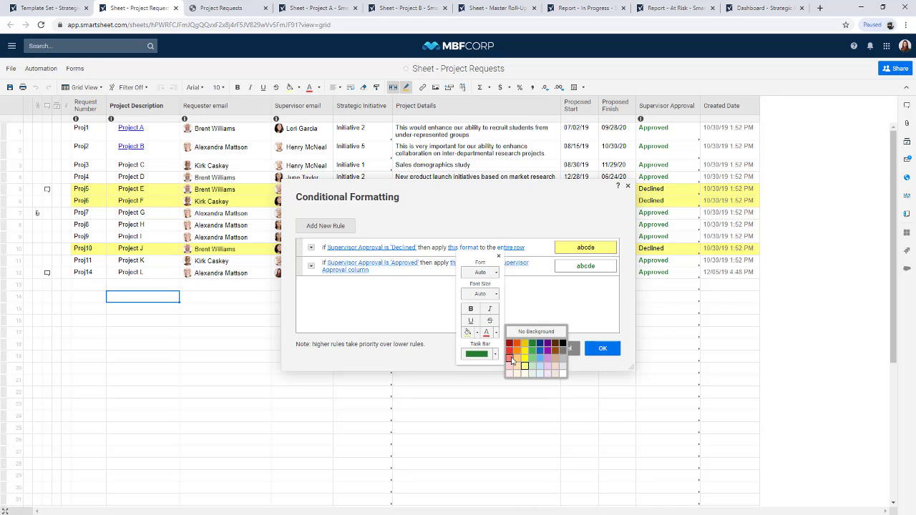
click(510, 356)
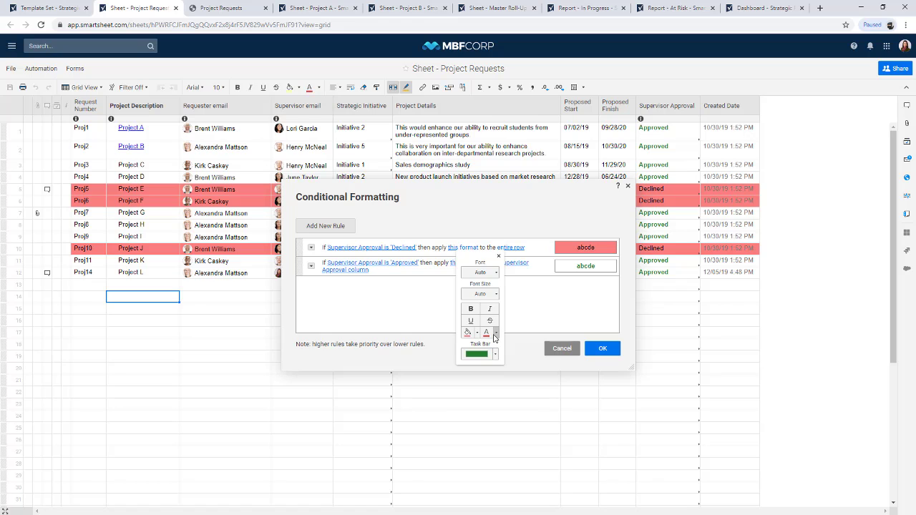
click(473, 309)
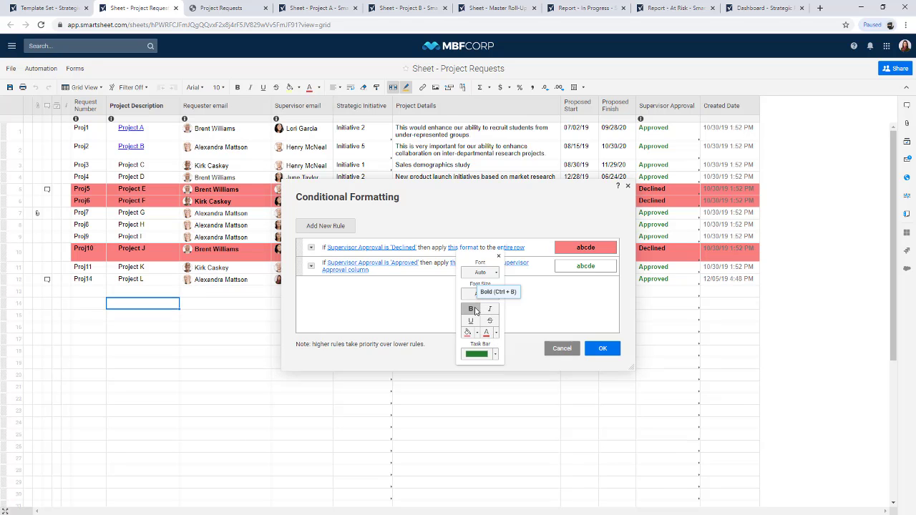
click(473, 309)
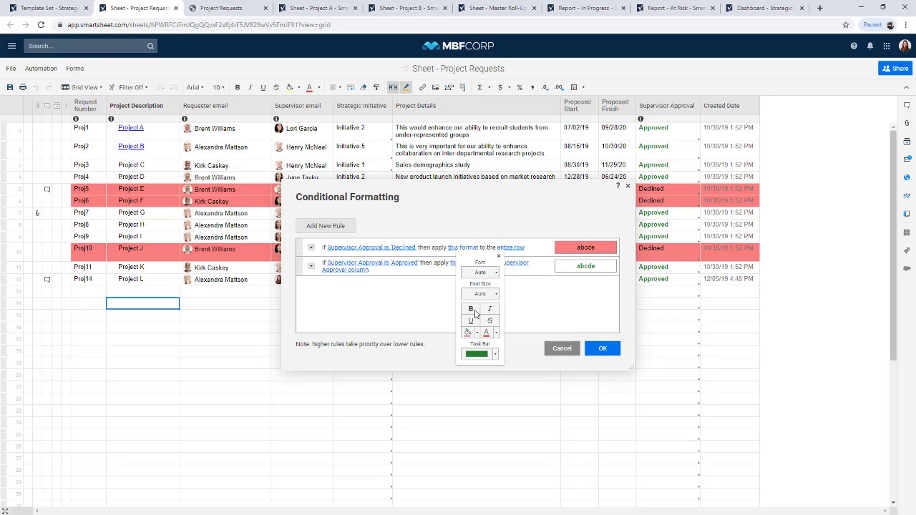
click(541, 291)
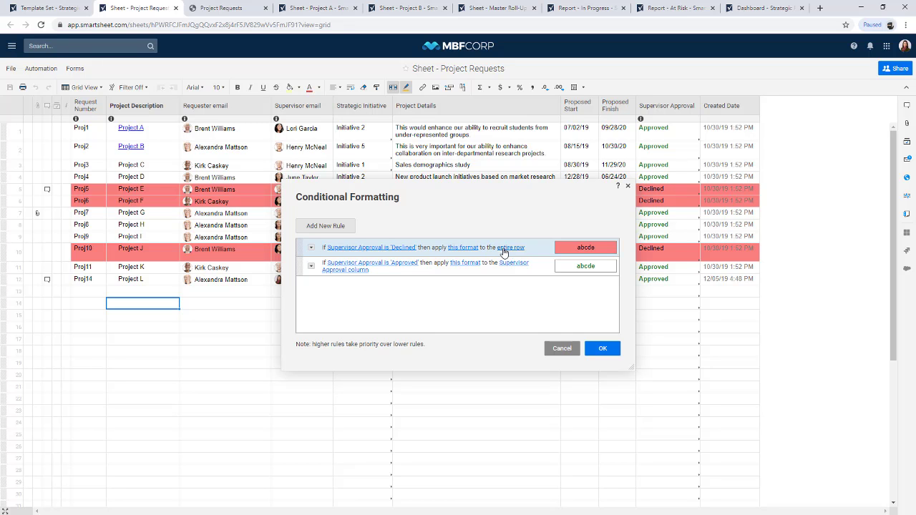
click(561, 348)
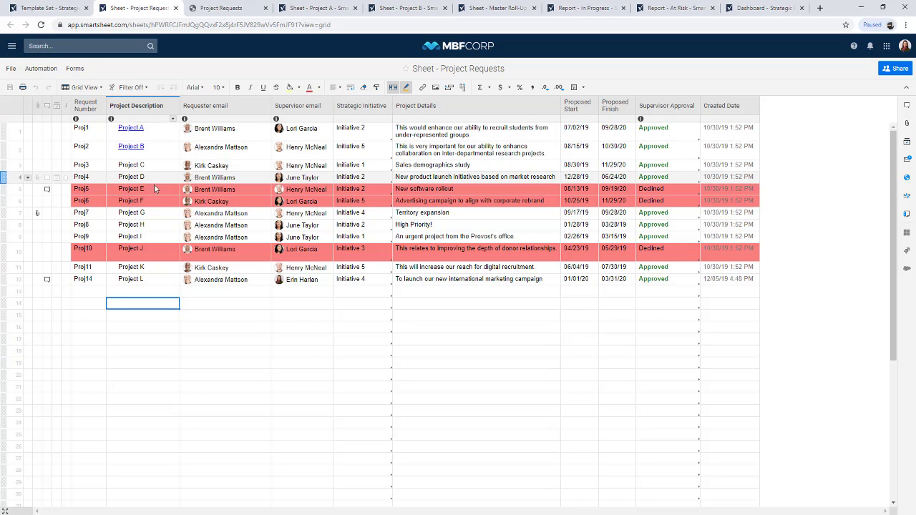
View the sheet's existing Project Requests form in the form manager and close the manager
click(76, 70)
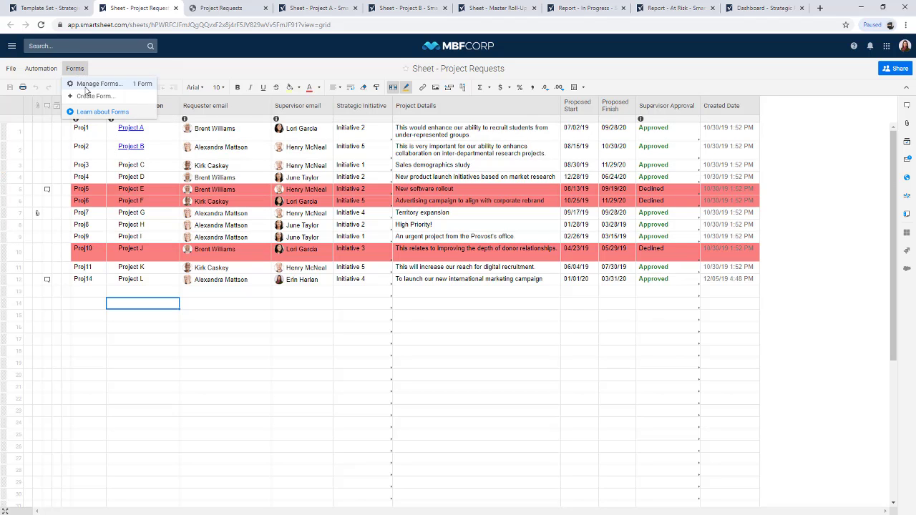
click(108, 86)
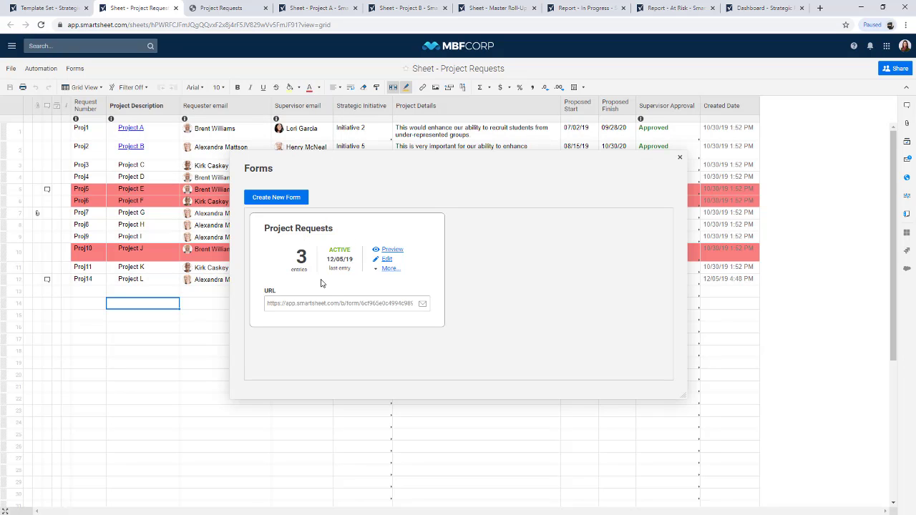
click(679, 156)
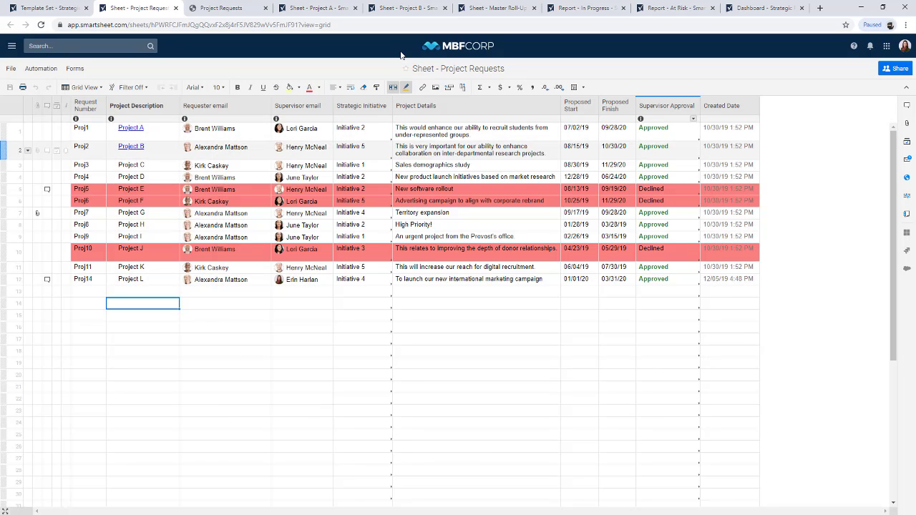
In the Project Requests form, enter description Project Beta, the requester and supervisor emails, Initiative 3 and details "Aligned to our new marketing launch"
click(221, 9)
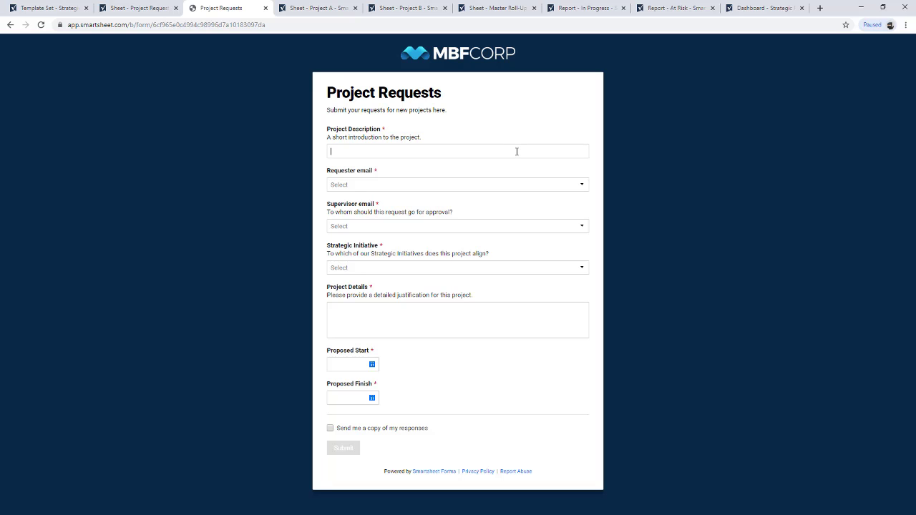
text(Project Beta)
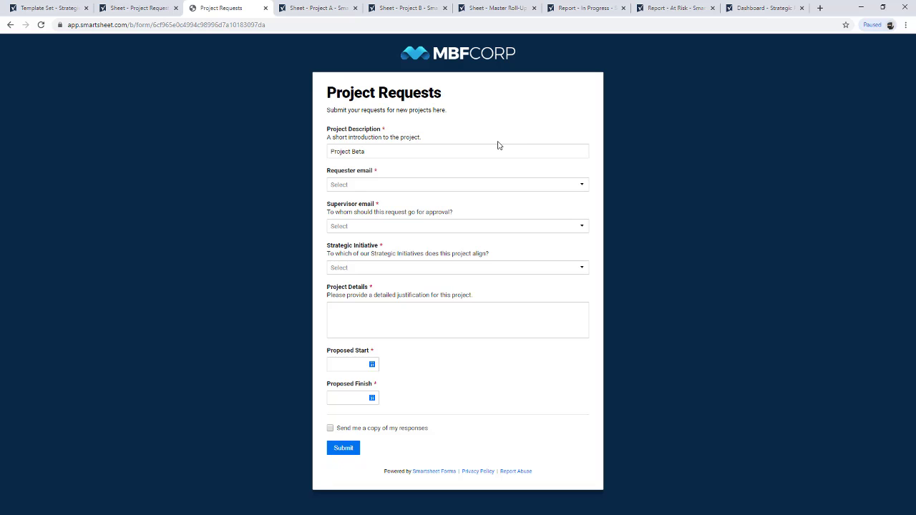
click(472, 184)
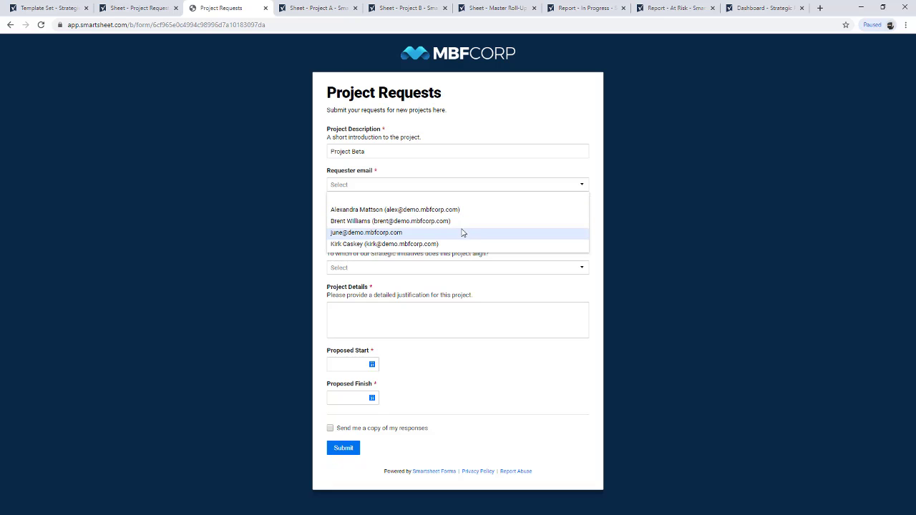
click(463, 234)
click(440, 226)
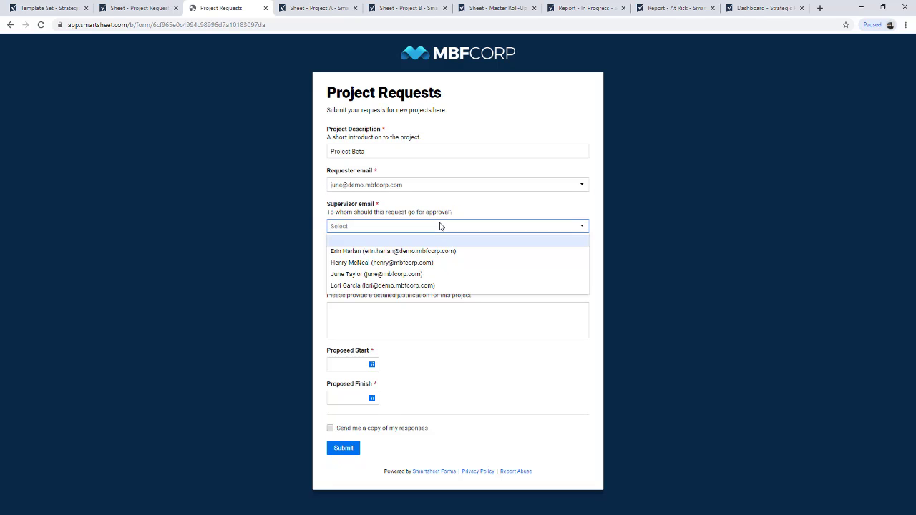
click(429, 249)
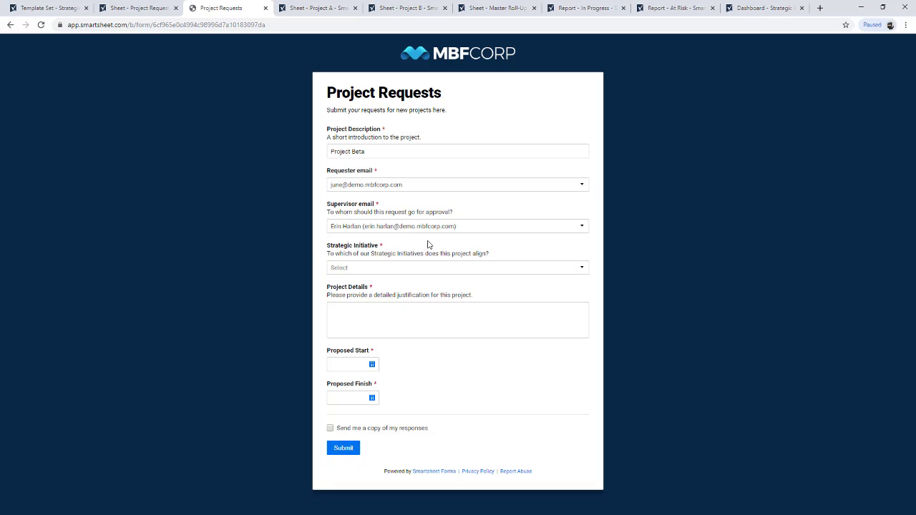
click(404, 271)
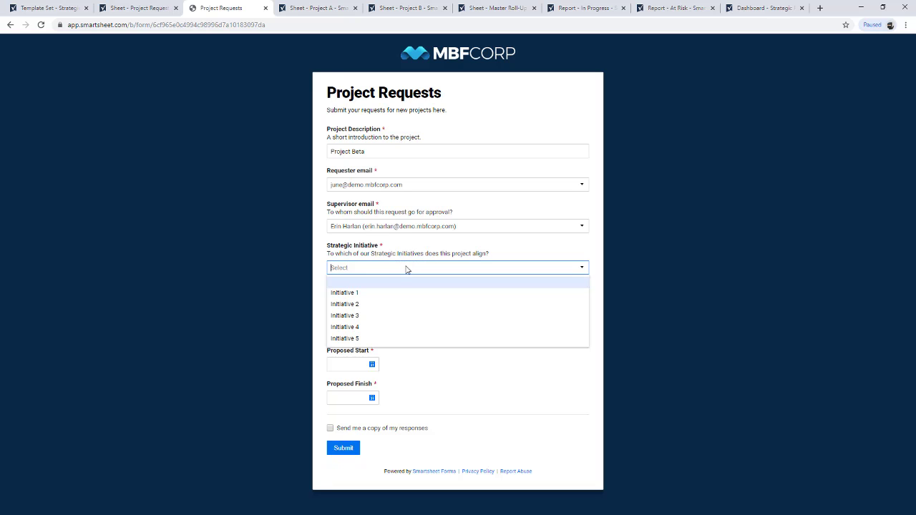
click(394, 317)
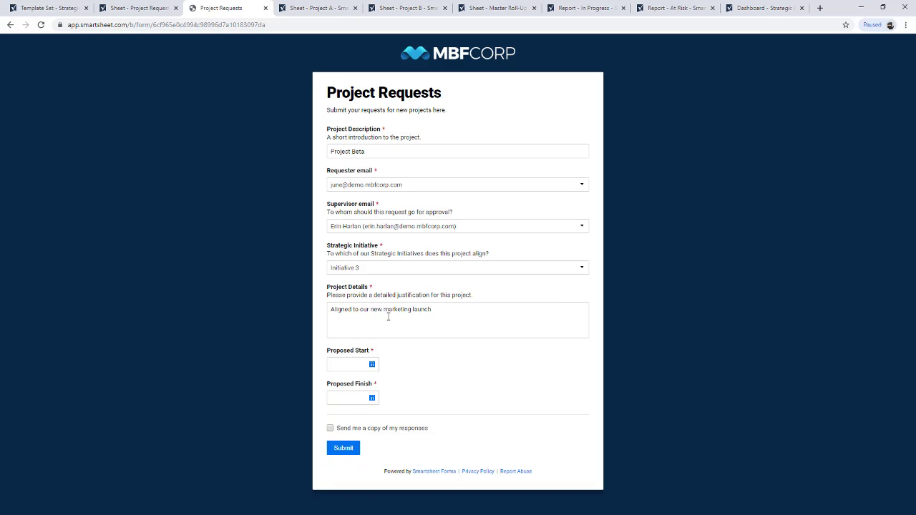
Set the Proposed Start to 01/01/2020 and the Proposed Finish to 02/29/2020, and submit the project request
click(371, 364)
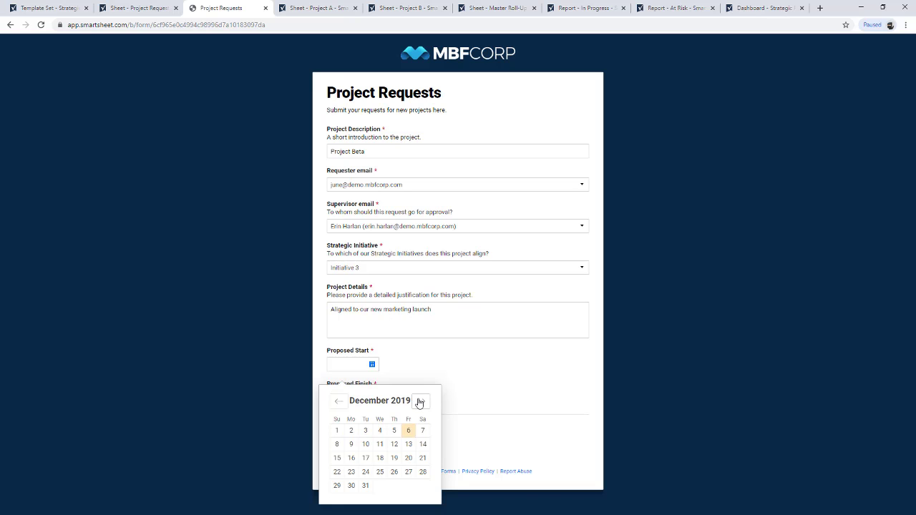
click(420, 402)
click(379, 430)
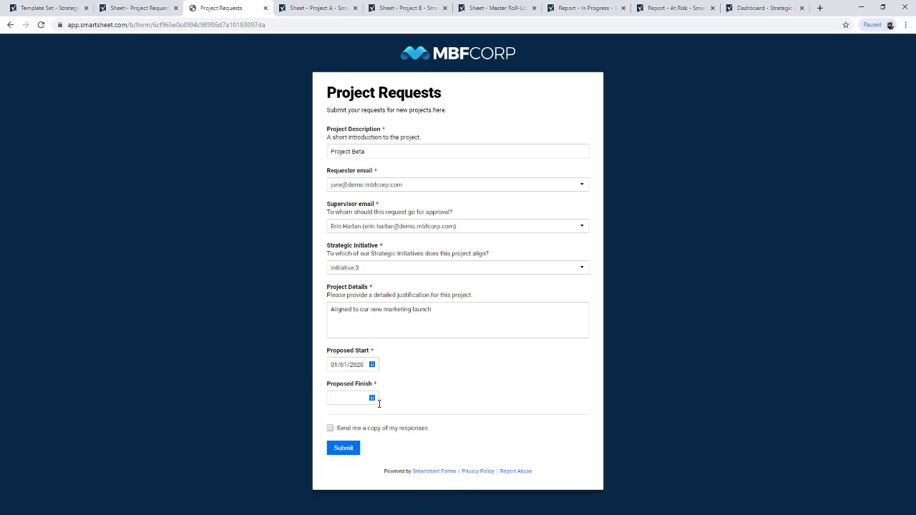
click(372, 398)
click(427, 280)
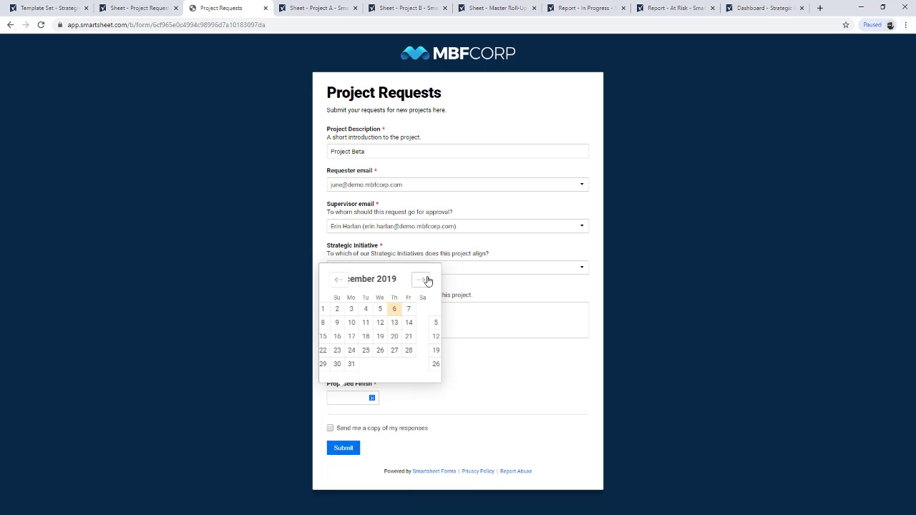
click(426, 280)
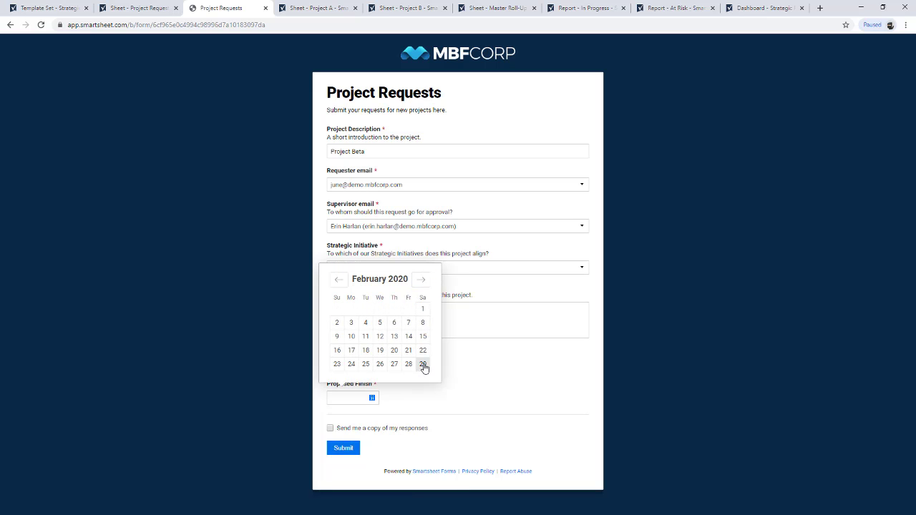
click(423, 364)
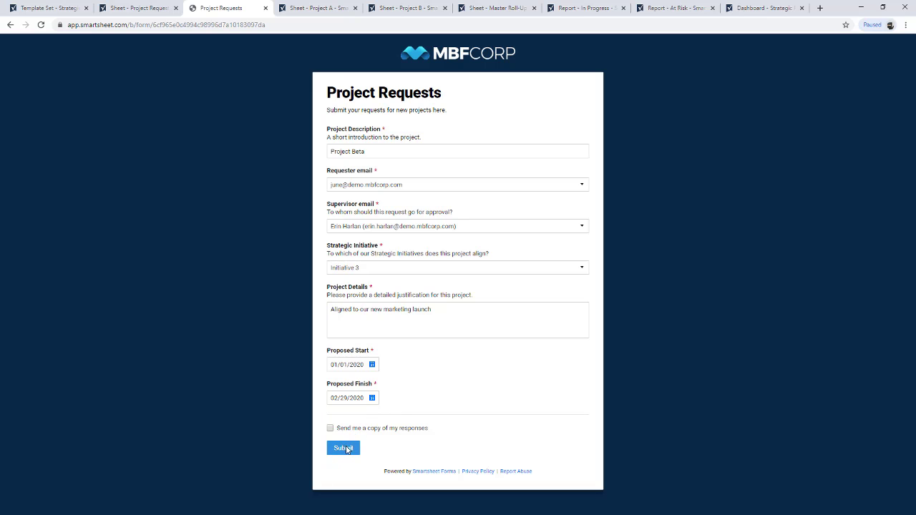
click(344, 448)
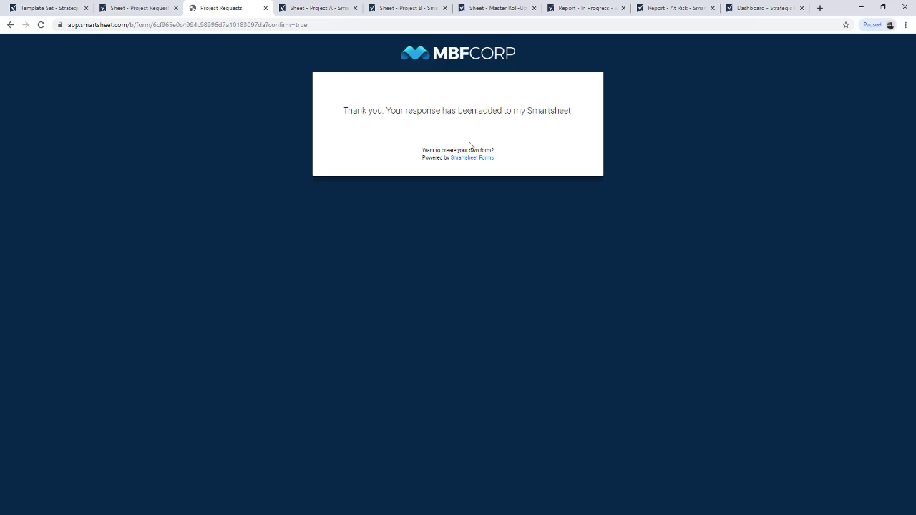
Close the submitted form, return to the Project Requests sheet and refresh it to load the new request
click(265, 8)
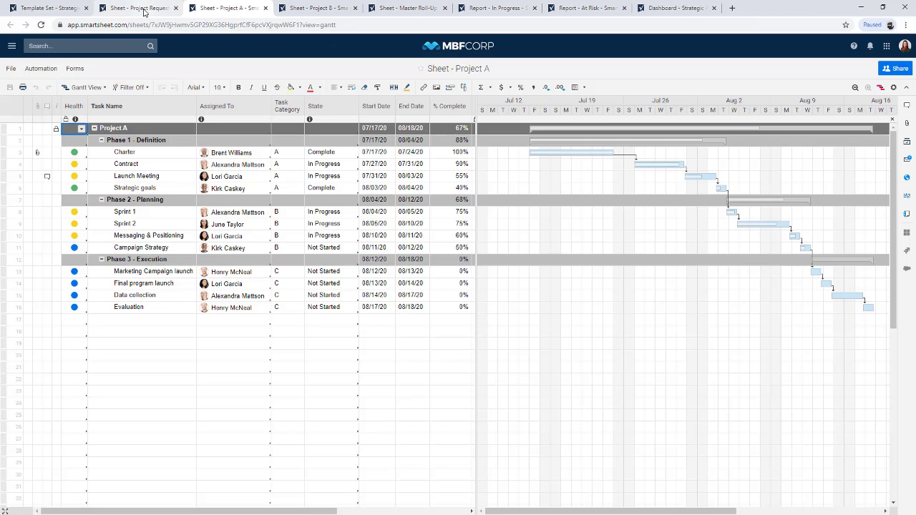
click(143, 8)
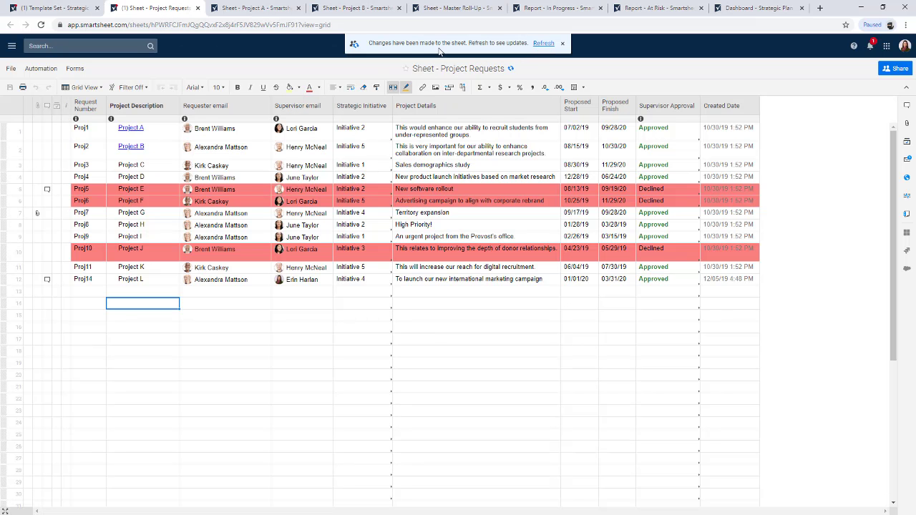
click(545, 44)
click(511, 69)
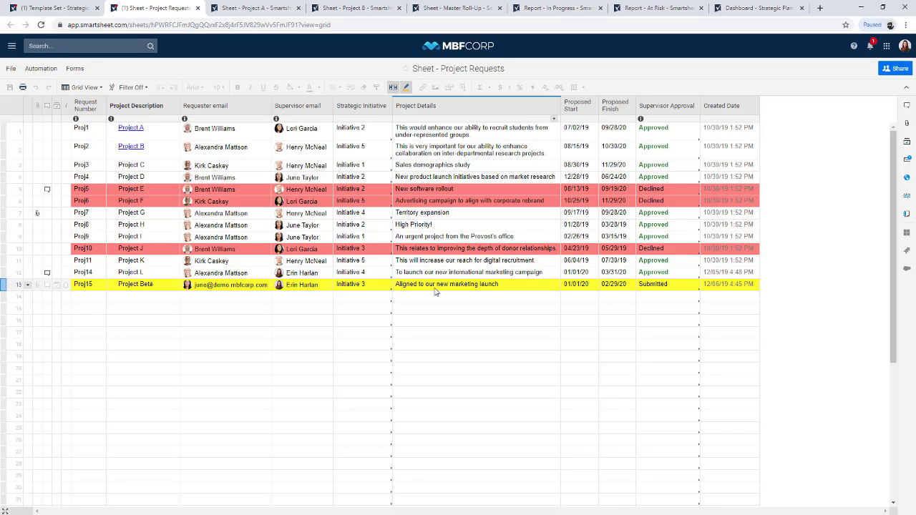
In the Highlight Changes settings, choose to highlight changes since "I last viewed this sheet" and close the settings
click(406, 88)
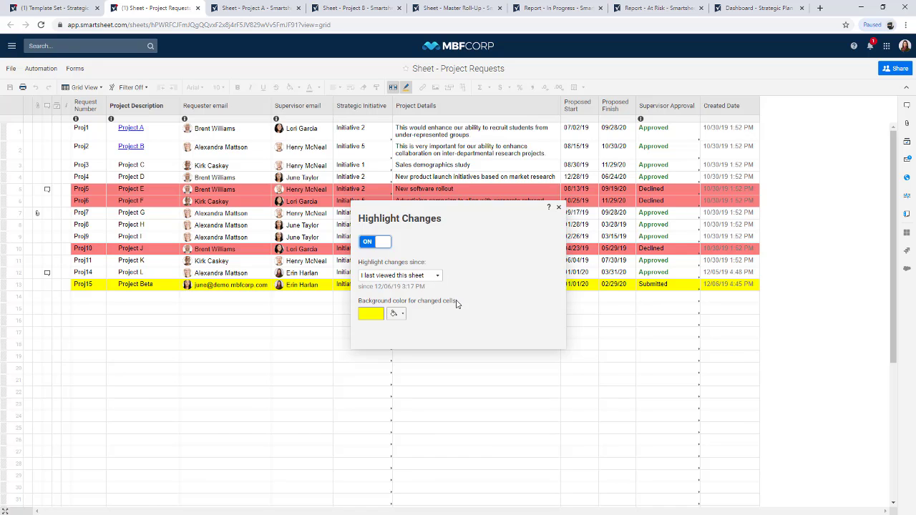
click(423, 277)
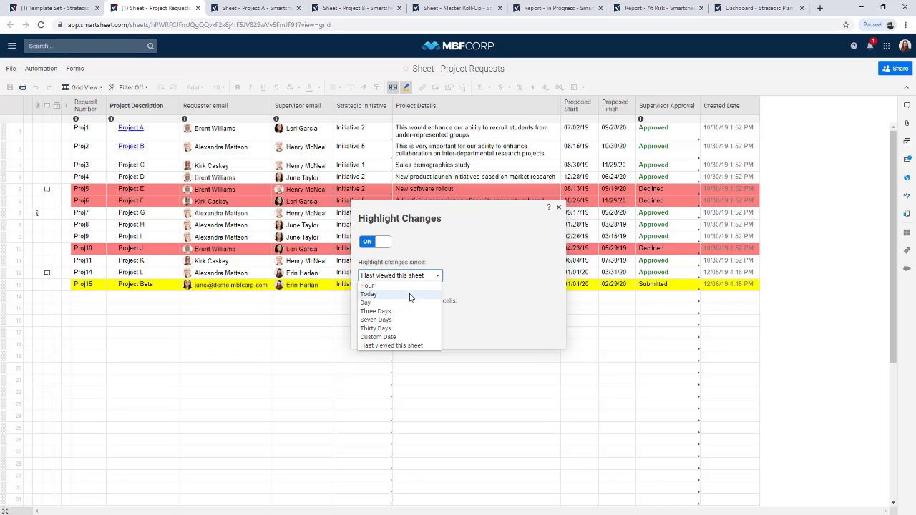
click(420, 346)
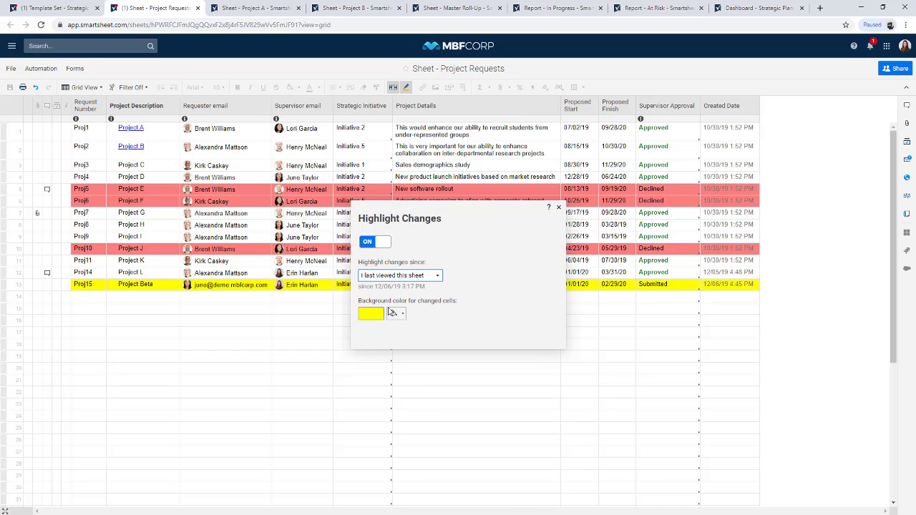
click(558, 208)
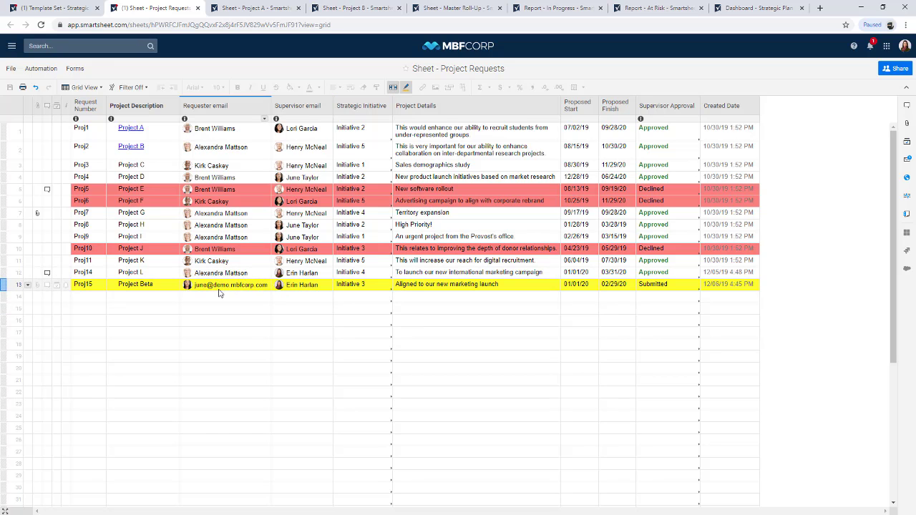
mouse_move(237, 290)
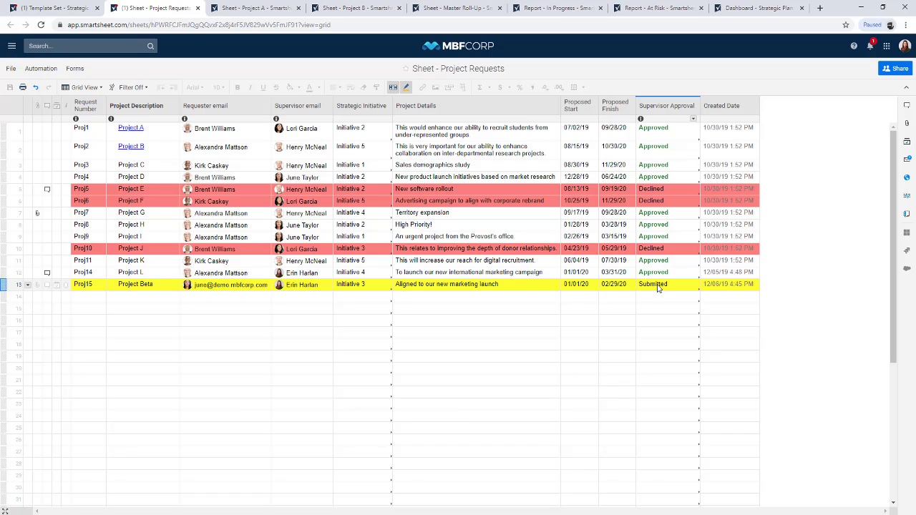
Open the Manager Approval Request workflow from the Project Requests sheet's existing automations
click(36, 71)
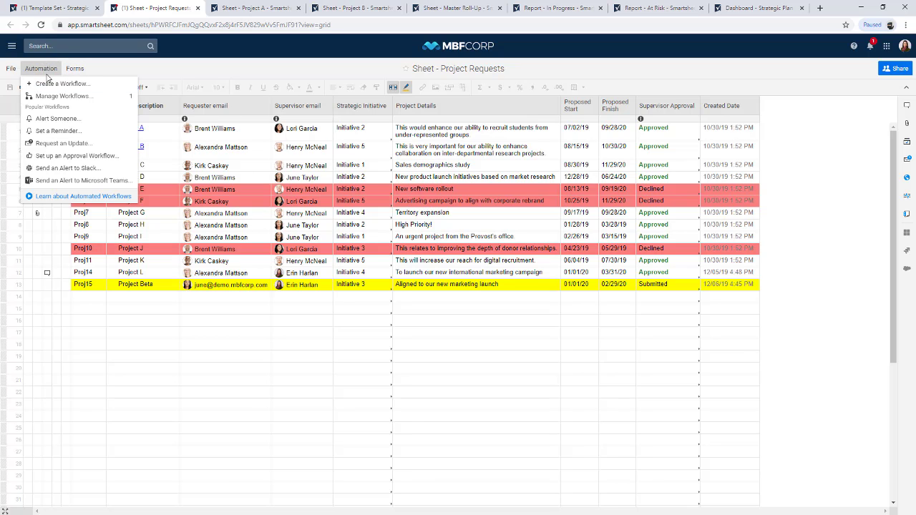
click(64, 97)
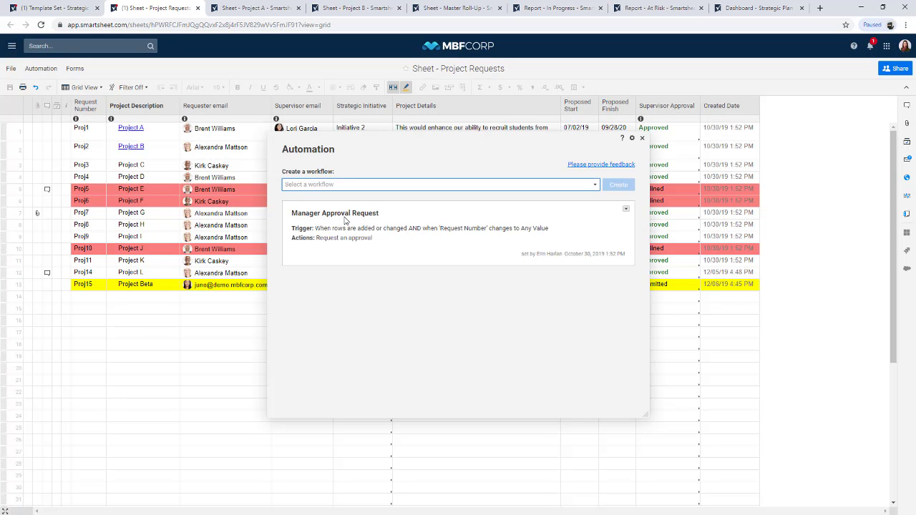
click(422, 249)
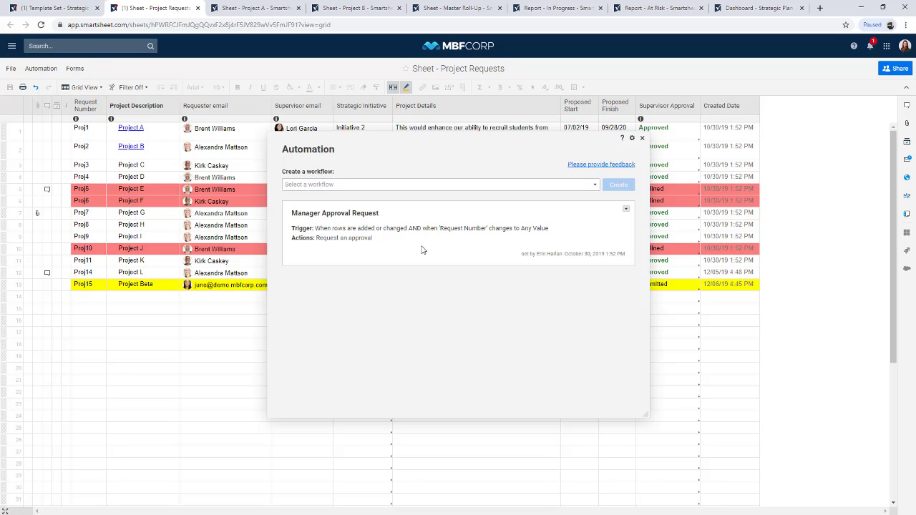
click(422, 250)
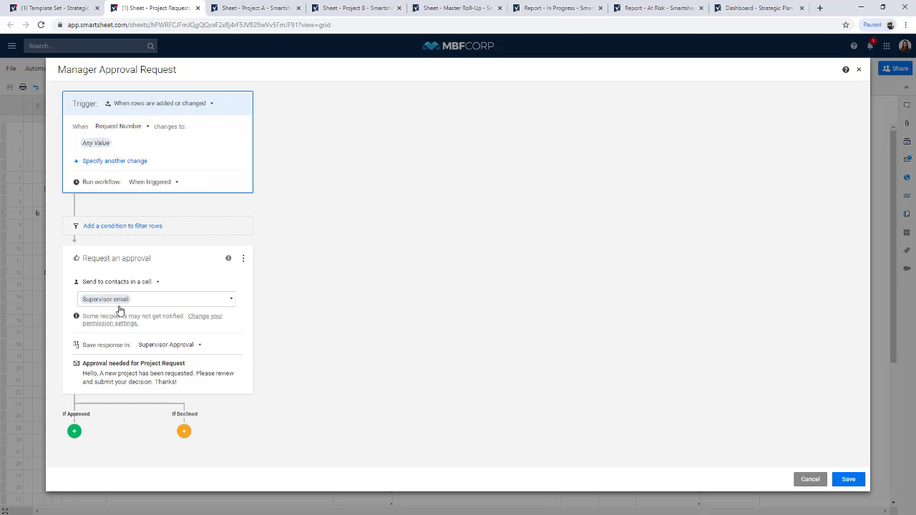
View the customized message of the workflow's approval request, save the workflow and close the automation manager
click(140, 366)
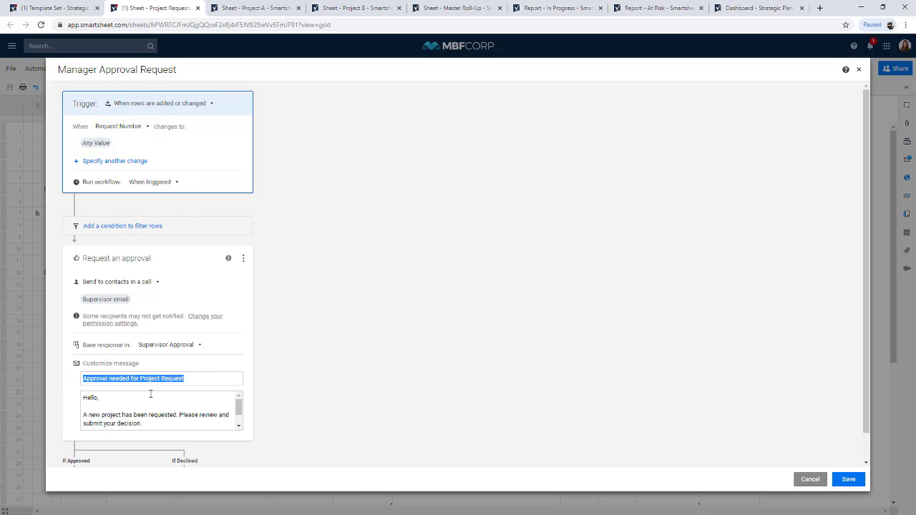
scroll(150, 394, down, 1)
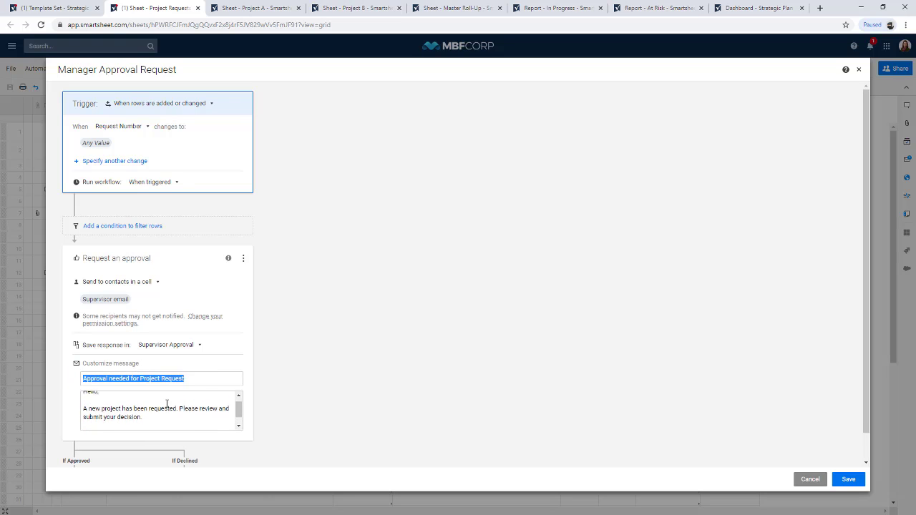
click(201, 368)
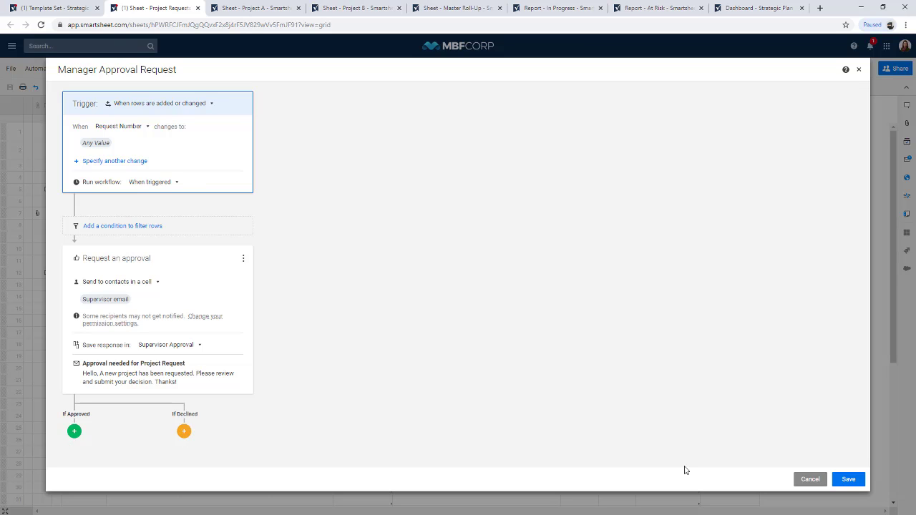
click(845, 479)
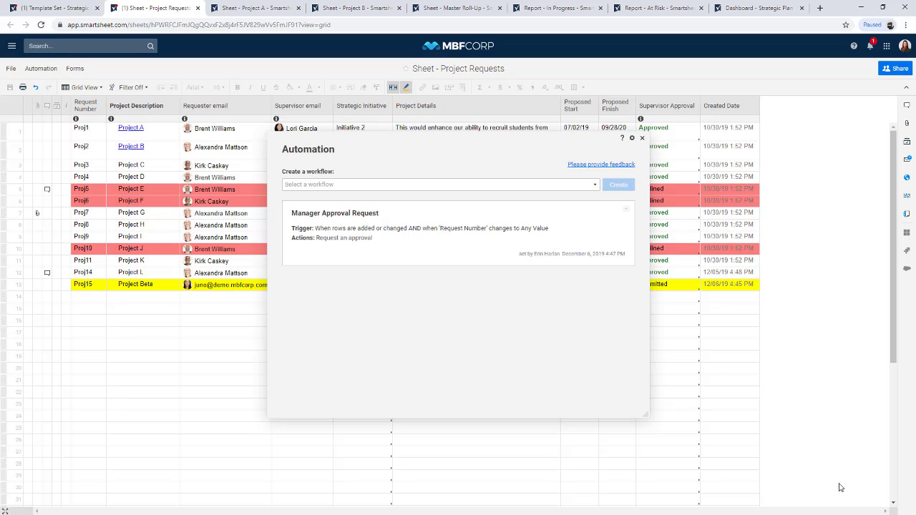
click(641, 139)
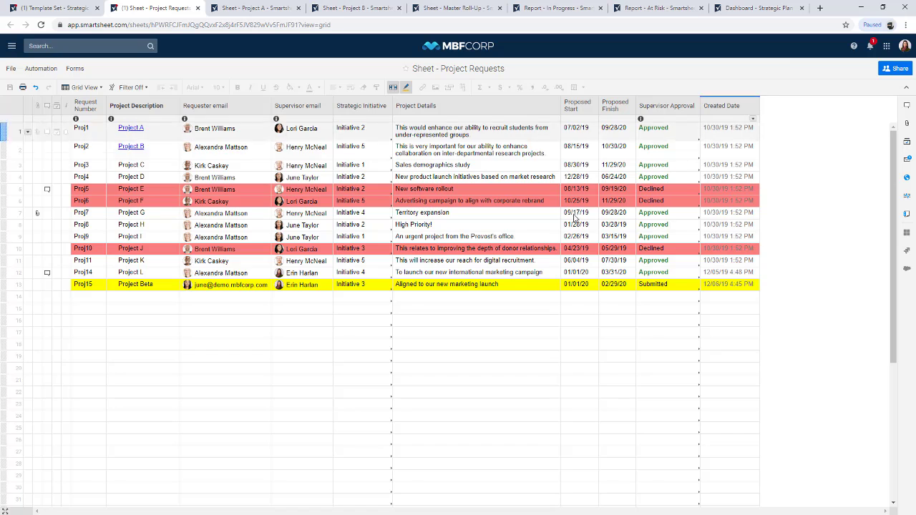
Open the notification "Approval needed for Project Request" and review the Project Beta request details
mouse_move(312, 281)
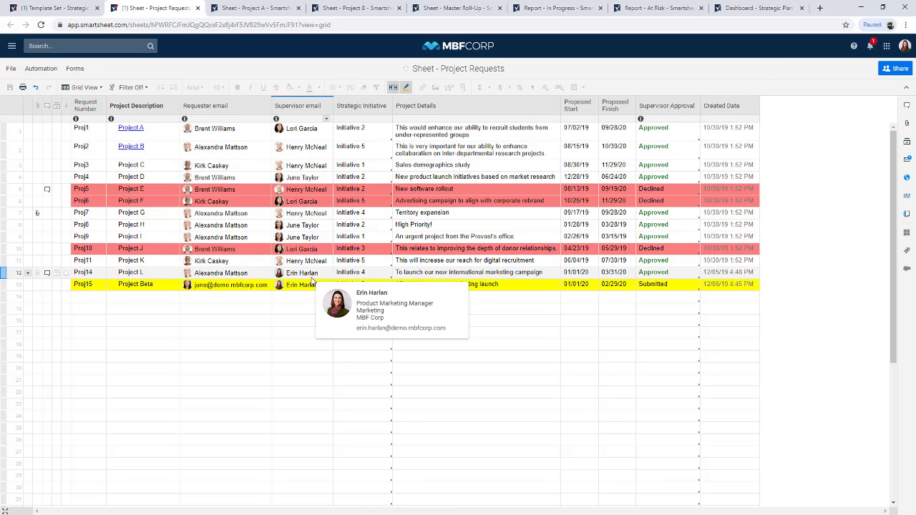
click(870, 48)
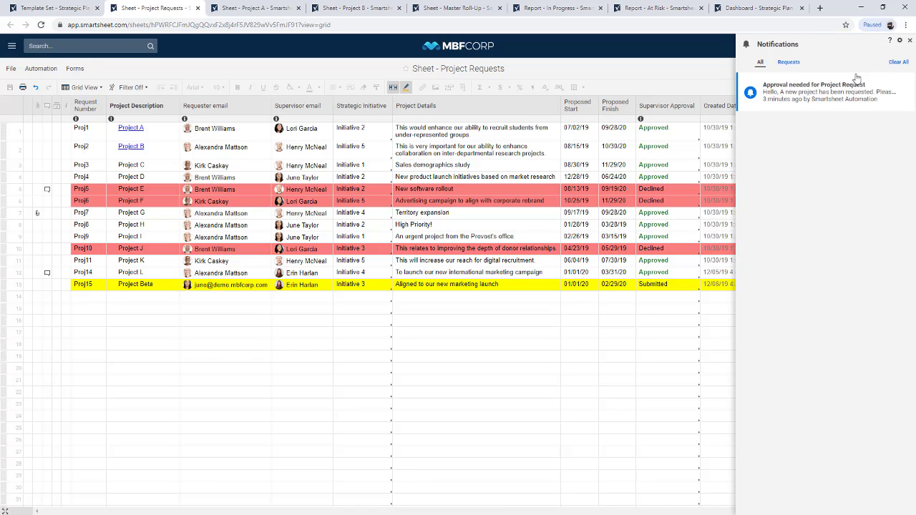
click(797, 109)
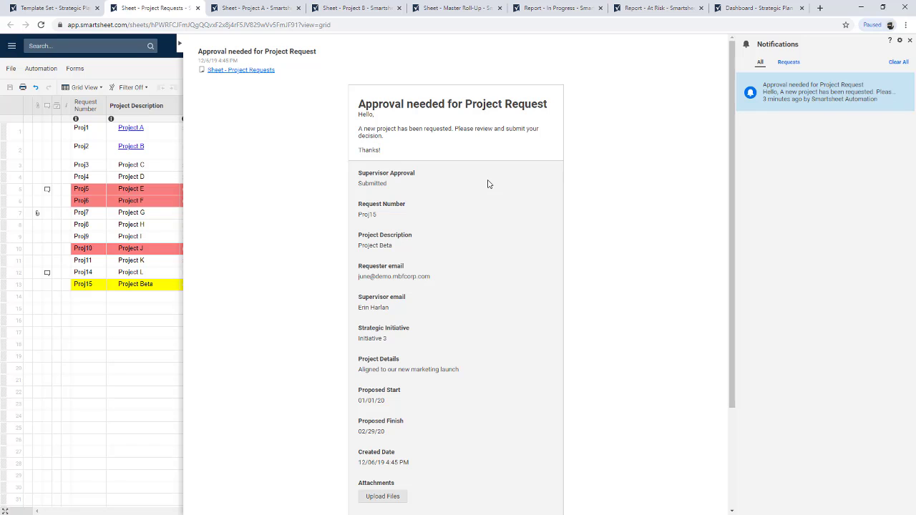
scroll(488, 184, down, 1)
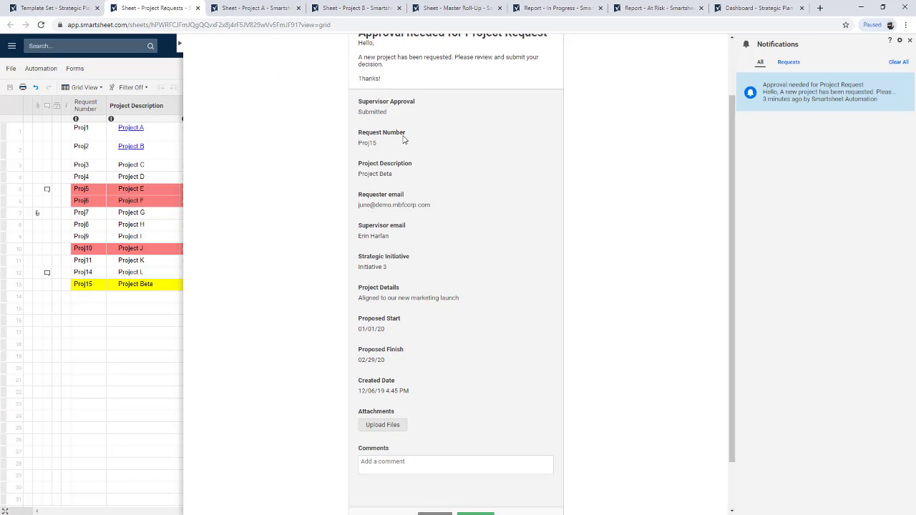
scroll(408, 190, down, 1)
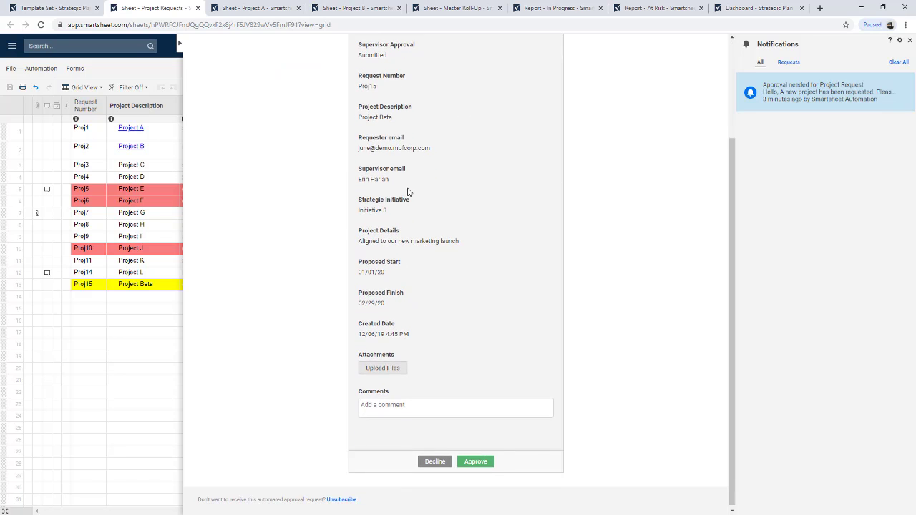
Approve the Project Beta request with the comment "This is approved", close the notifications and refresh the sheet
click(406, 399)
text(This is approved)
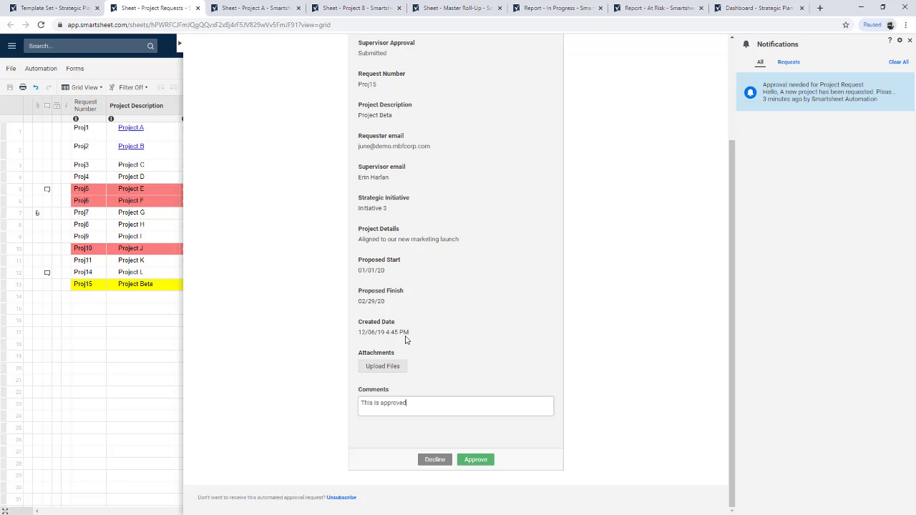
click(470, 459)
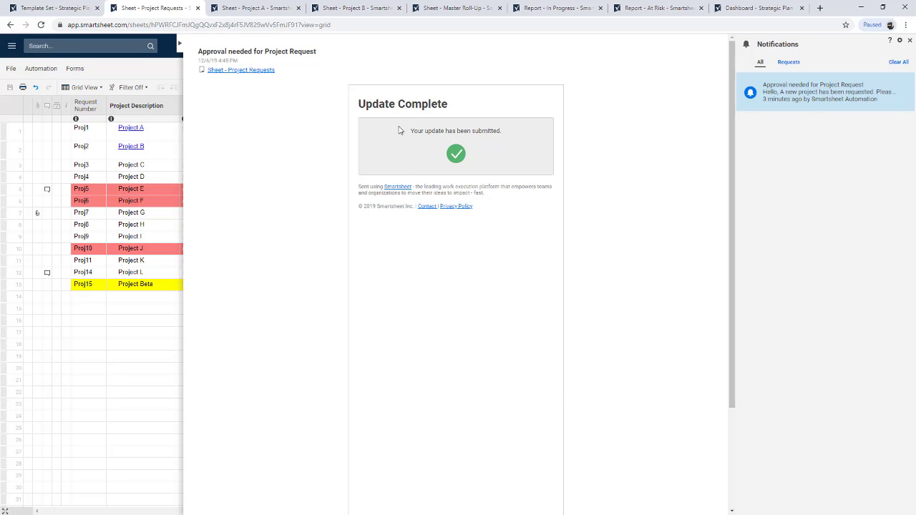
click(909, 42)
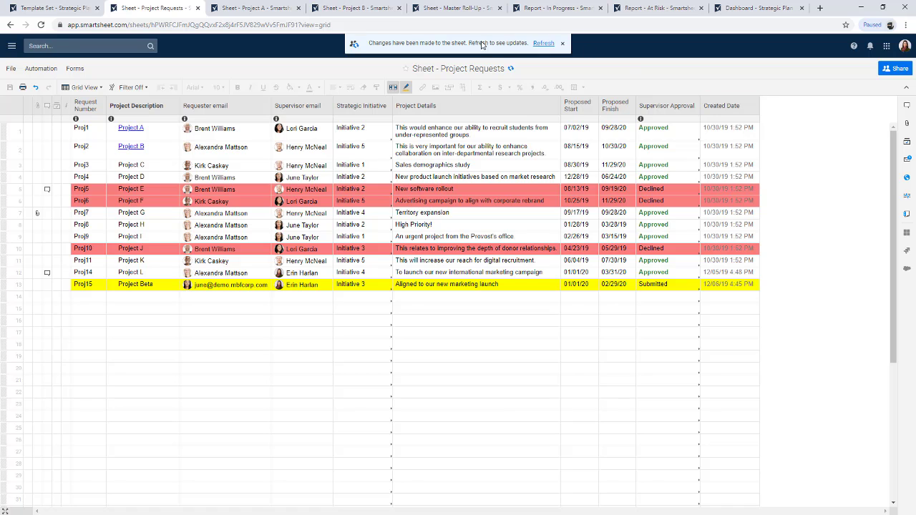
click(544, 43)
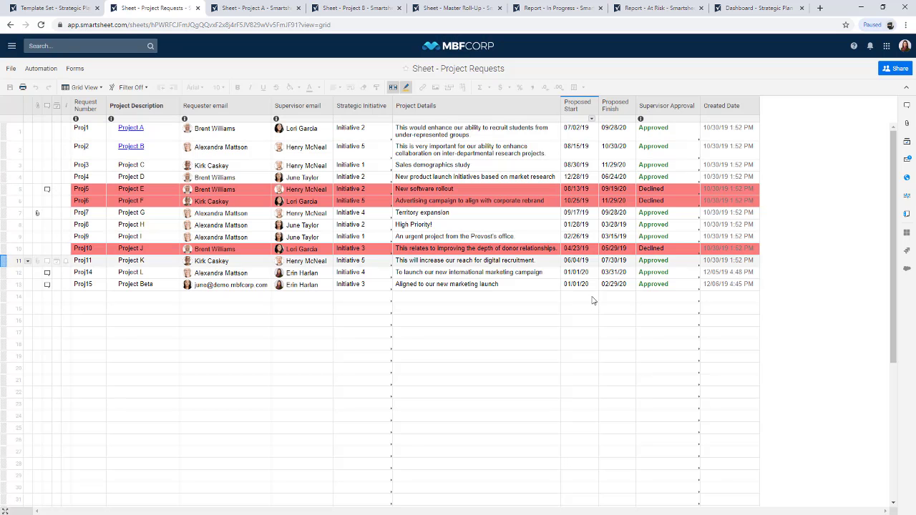
Check Project Beta's Supervisor Approval cell, view the conversation attached to its row and close it
click(663, 283)
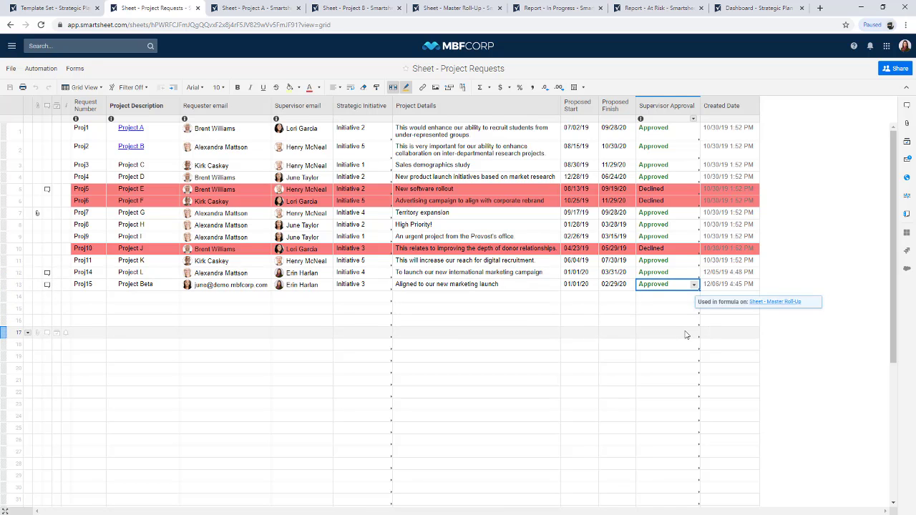
click(654, 321)
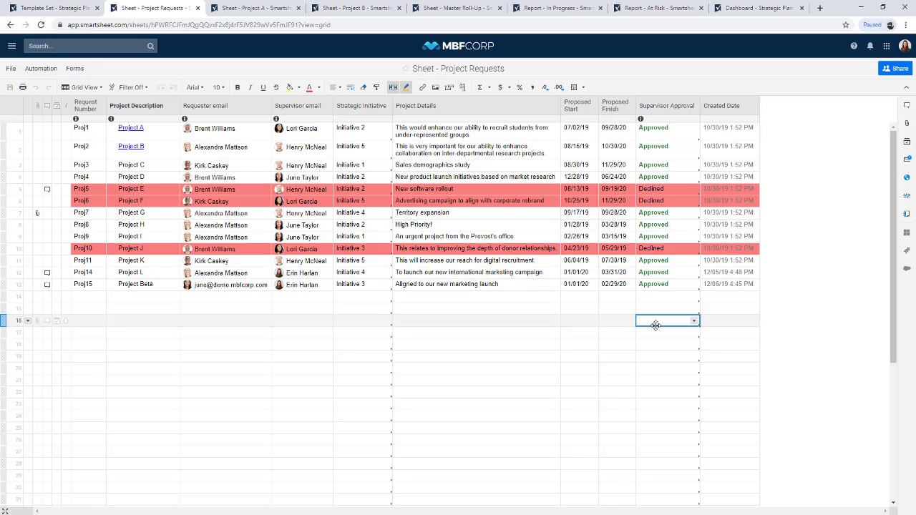
click(647, 280)
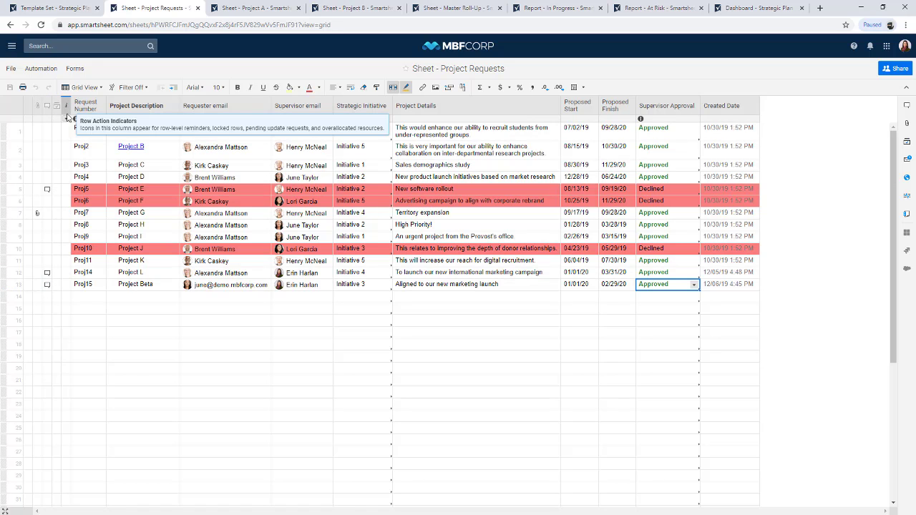
click(47, 286)
click(46, 286)
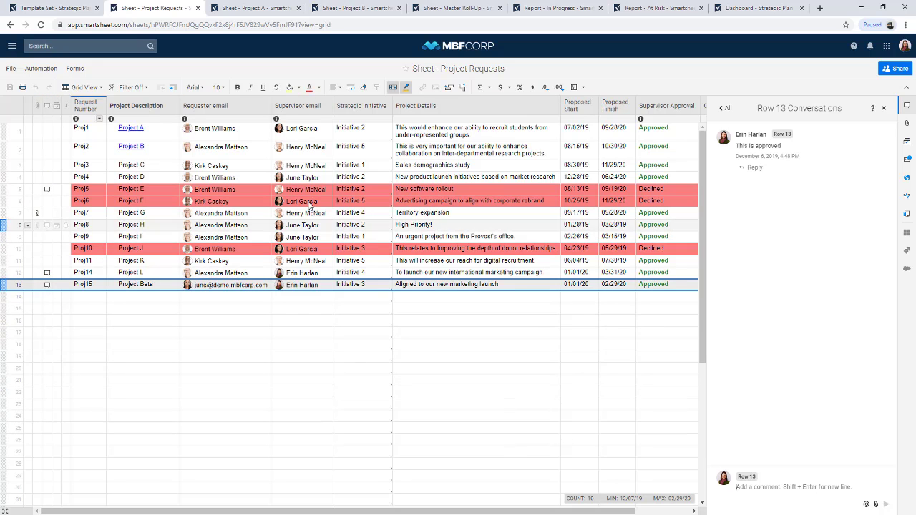
click(885, 109)
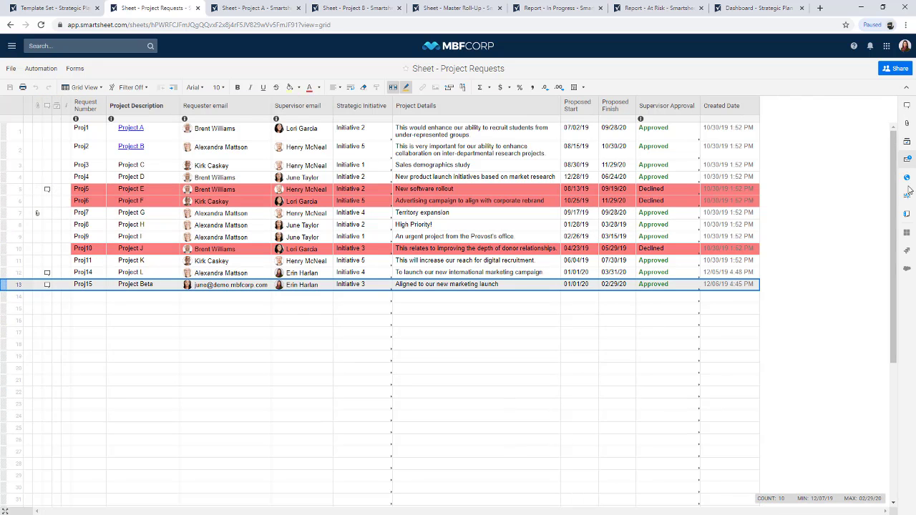
View the row conversation, all conversations and the sheet-level conversations, followed by the sheet's attachments and proofs
click(907, 106)
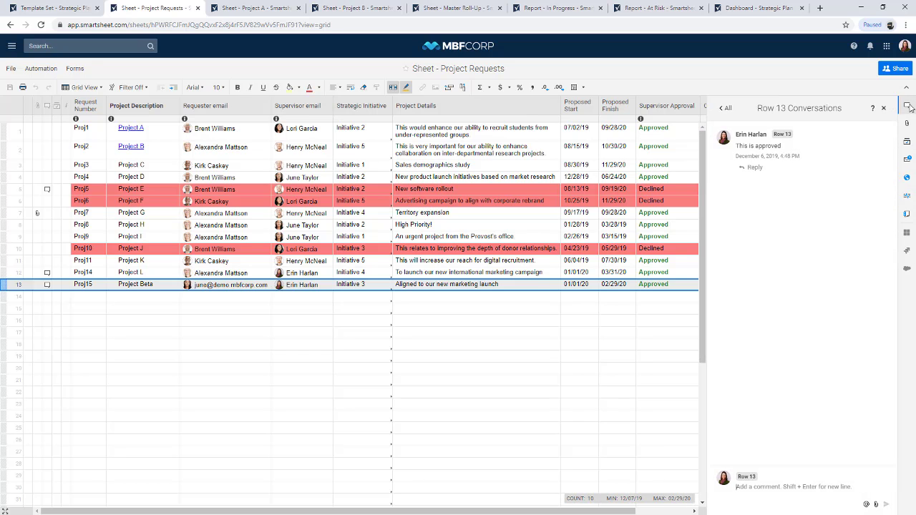
click(726, 109)
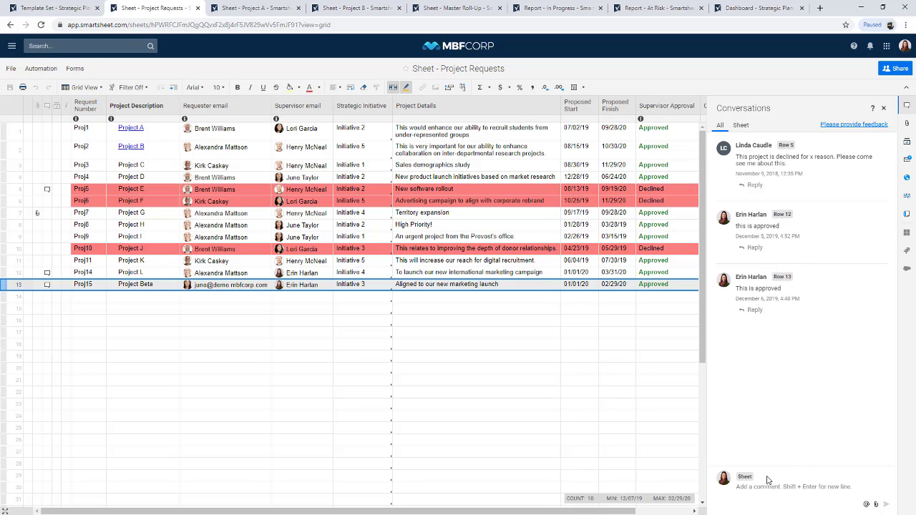
click(741, 126)
click(721, 126)
click(907, 128)
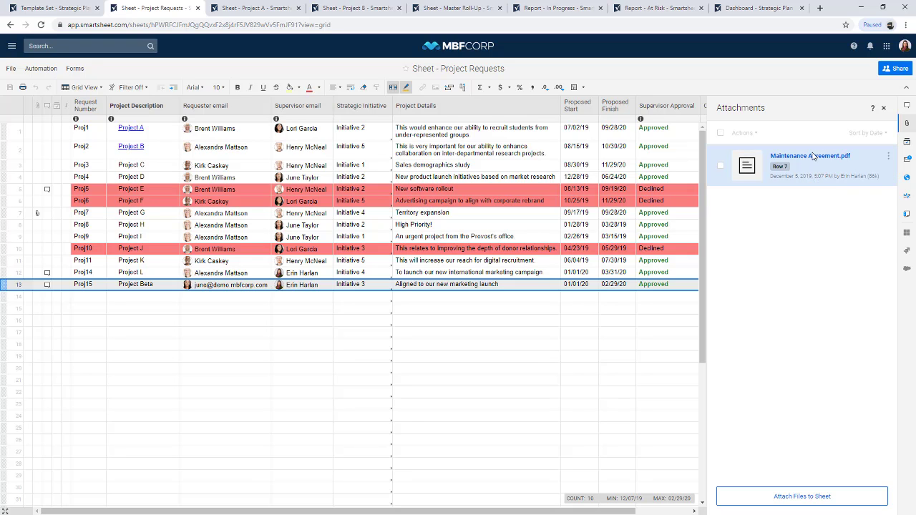
click(906, 143)
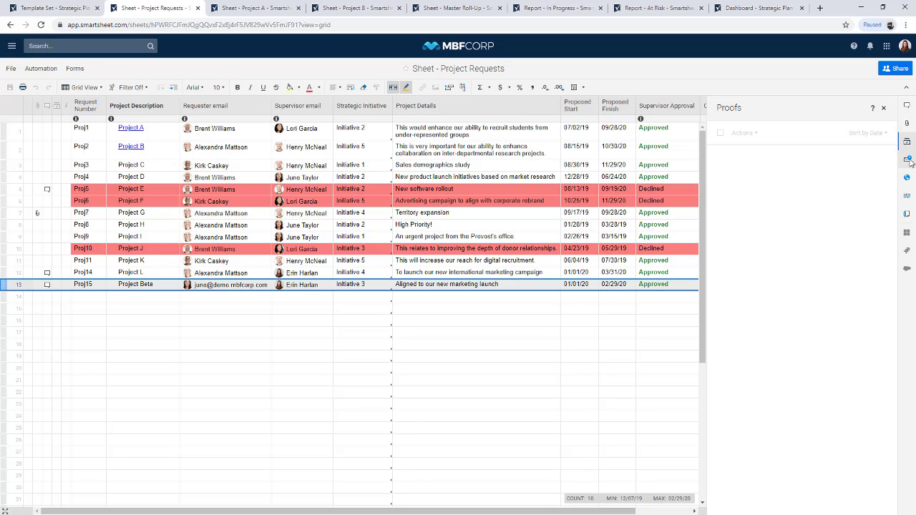
Open the Project Requests sheet's activity log, look through its entries and close it
click(907, 196)
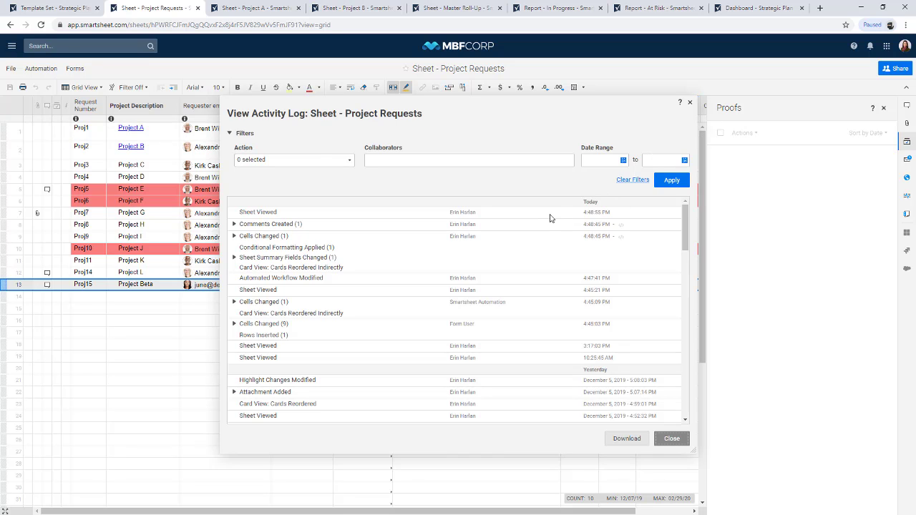
scroll(550, 218, down, 5)
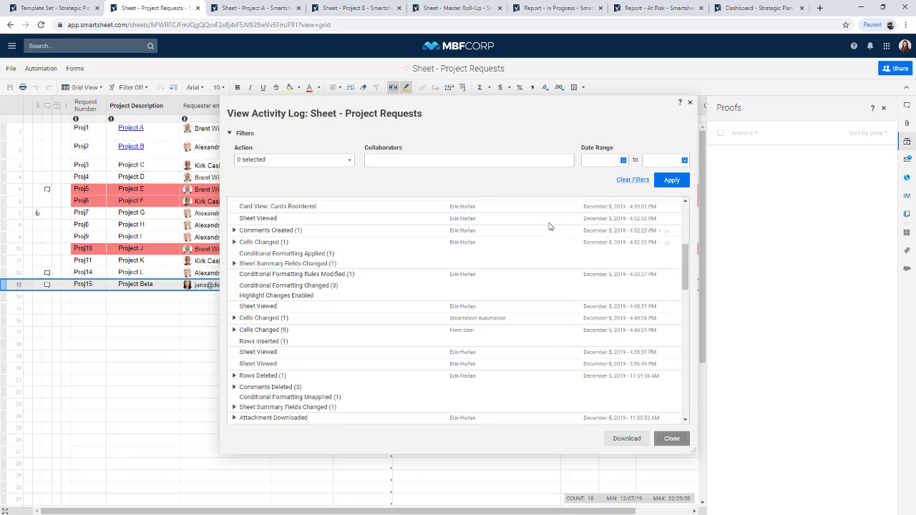
scroll(550, 226, up, 3)
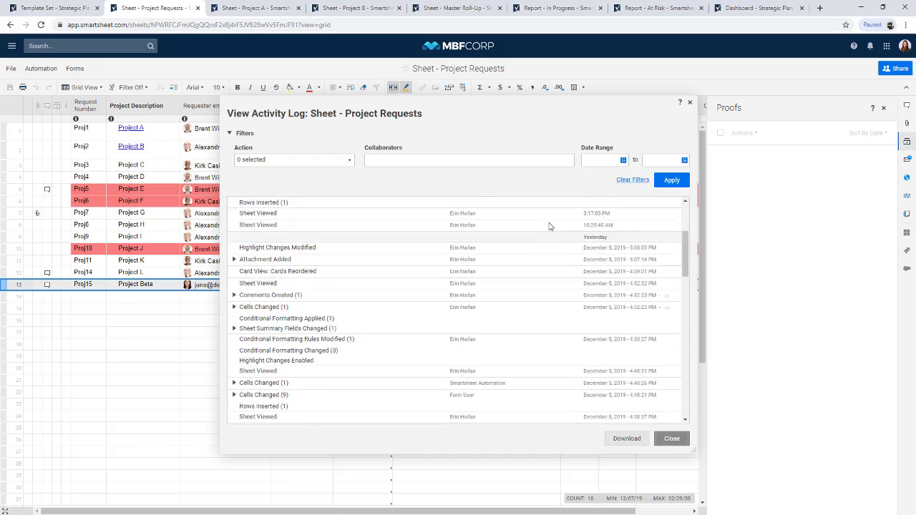
scroll(550, 227, up, 3)
click(689, 103)
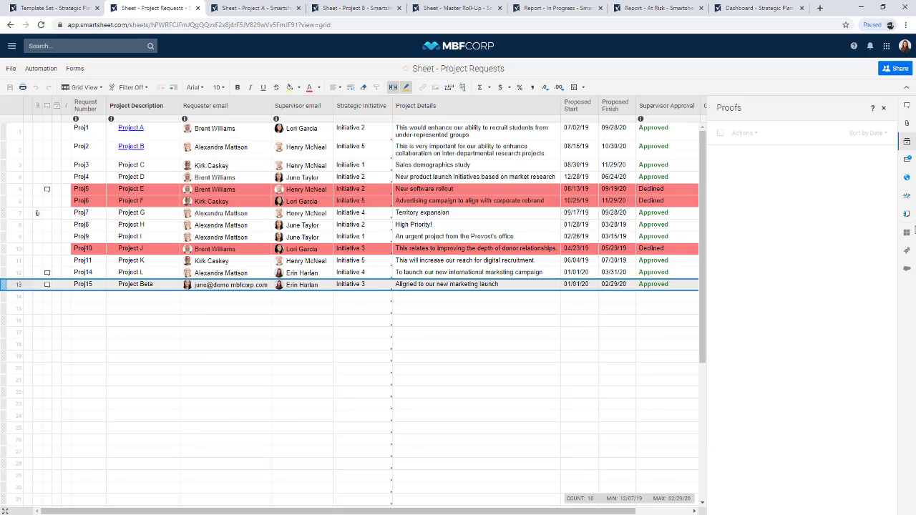
Open the sheet summary, inspect the formula behind the "Initiative 1 - Approved" field and close the summary
click(906, 218)
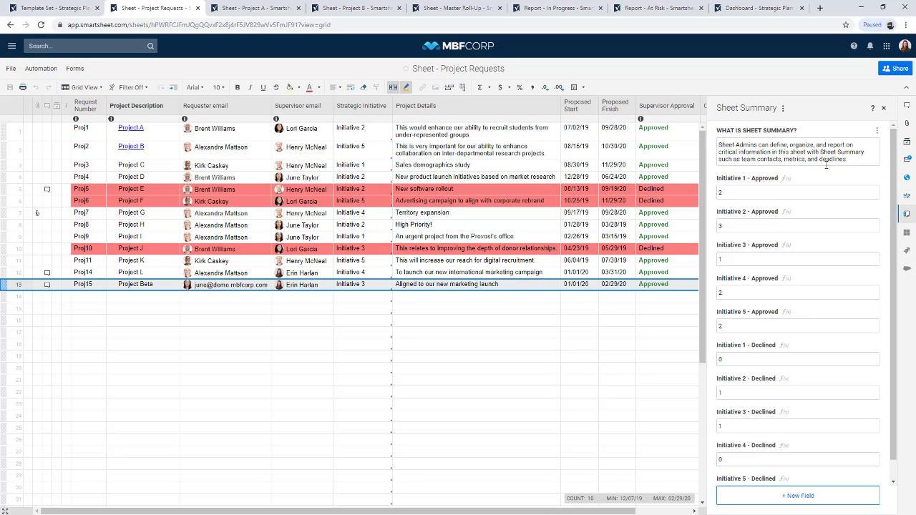
click(805, 190)
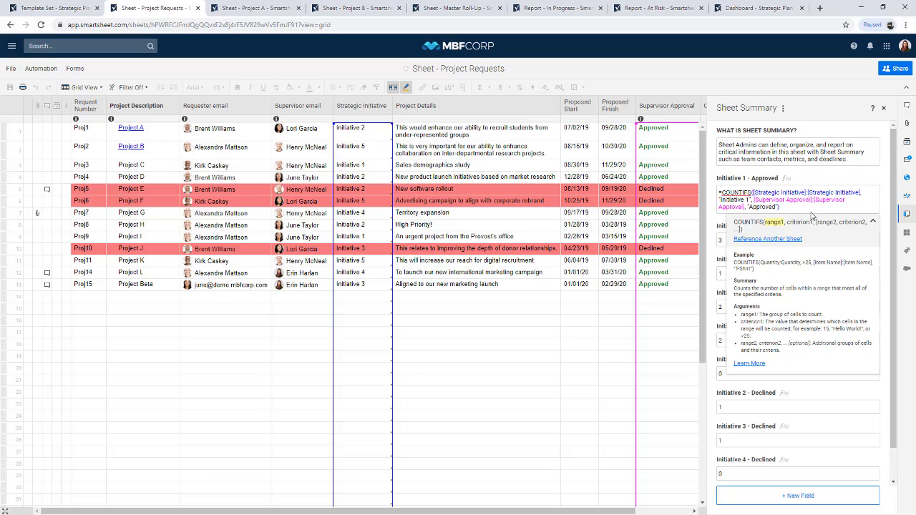
click(811, 206)
click(817, 224)
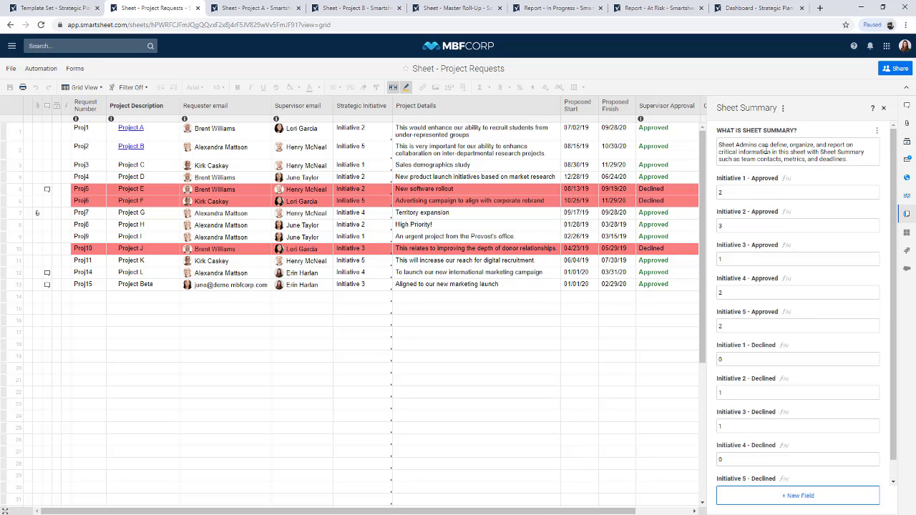
scroll(744, 463, down, 1)
scroll(772, 344, up, 1)
click(883, 108)
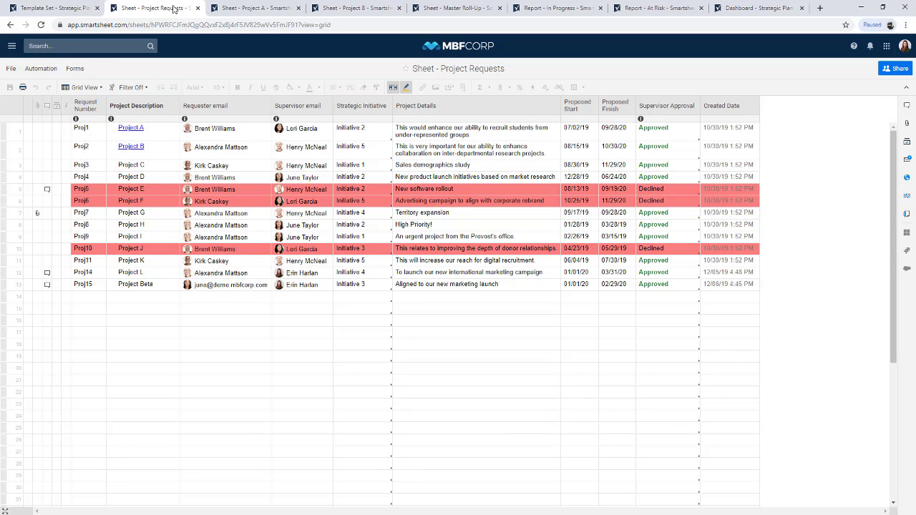
Apply the saved "Strategic Initiative 1" filter, review its conditions and close them without changes
click(132, 89)
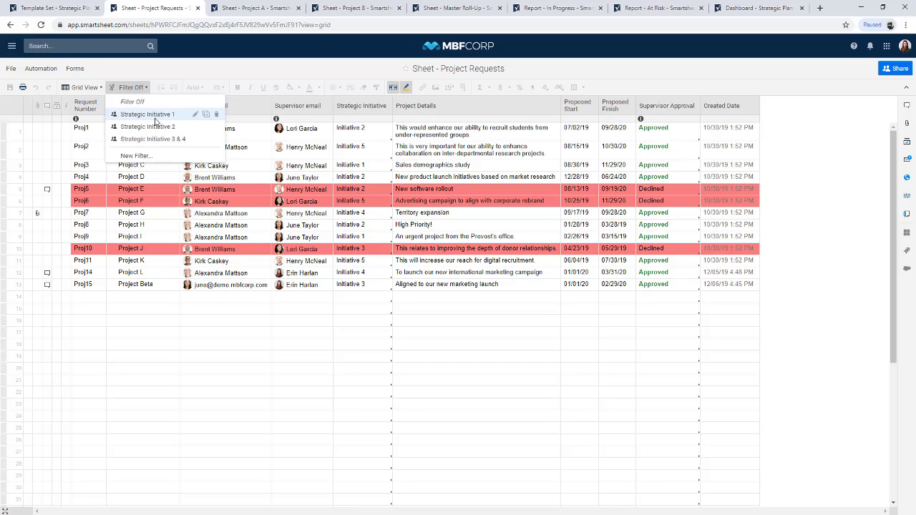
click(161, 117)
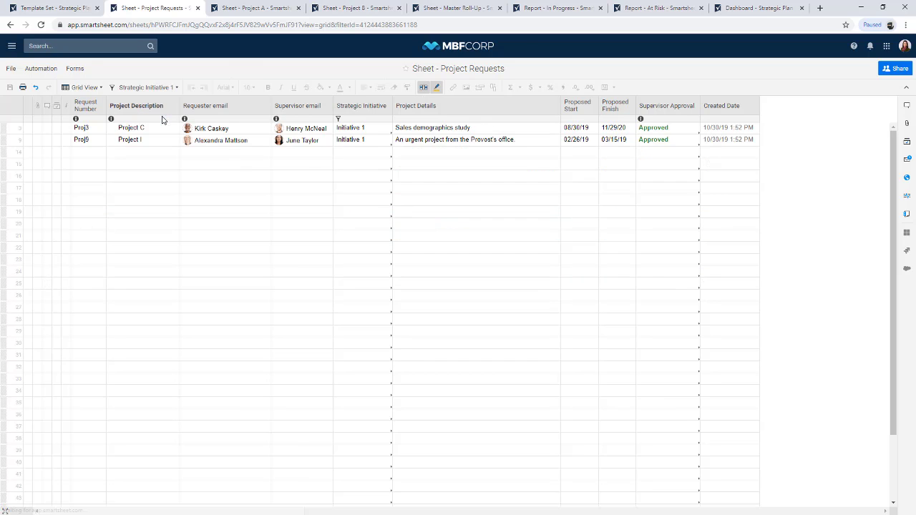
click(338, 120)
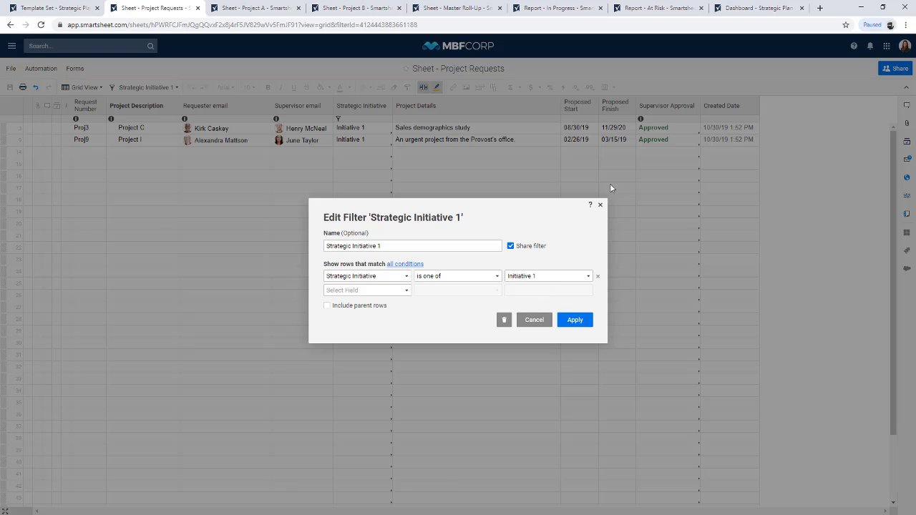
click(604, 208)
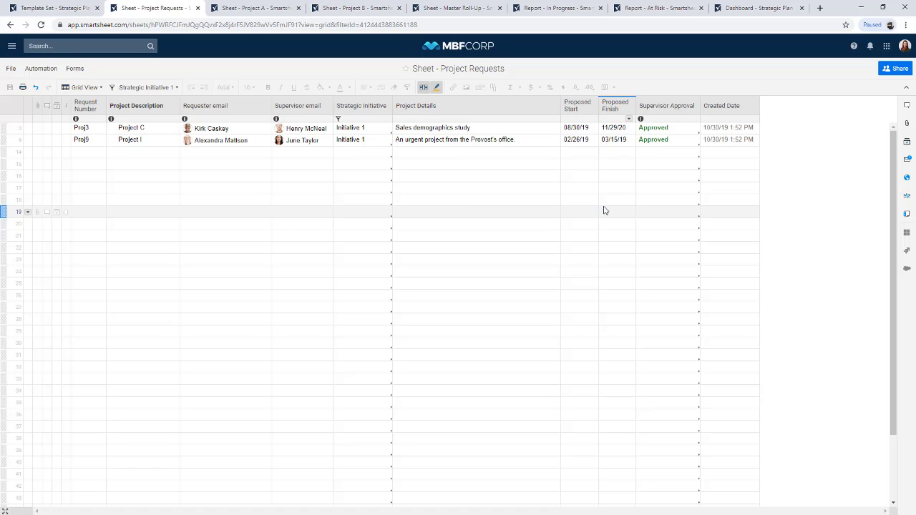
Look over the saved filters and turn filtering off for the Project Requests sheet
click(143, 87)
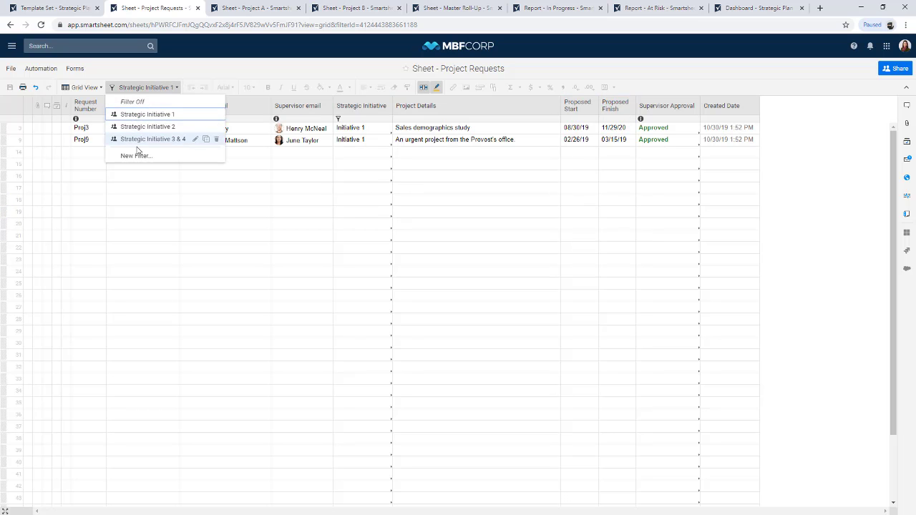
click(156, 88)
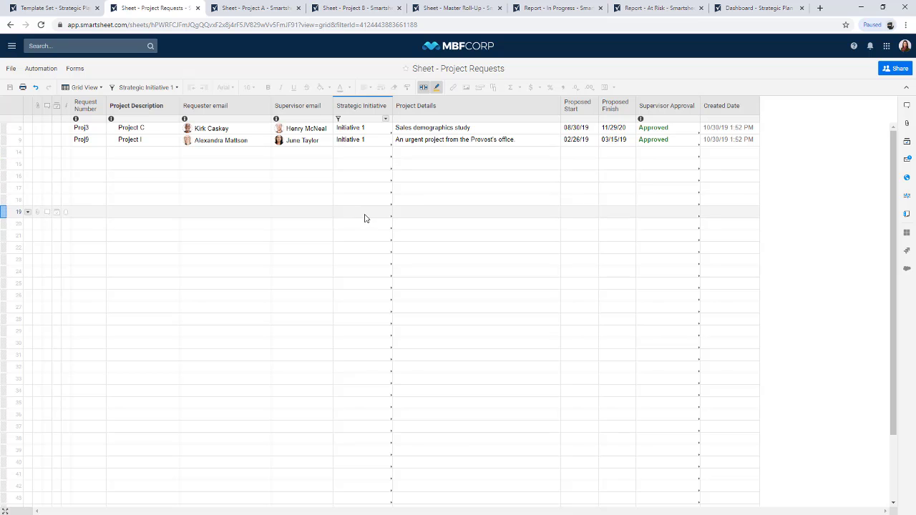
click(146, 87)
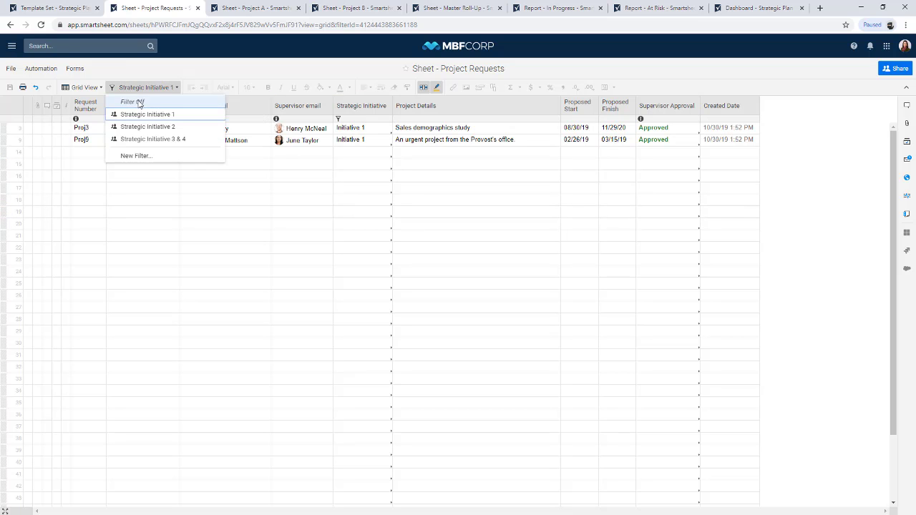
click(133, 101)
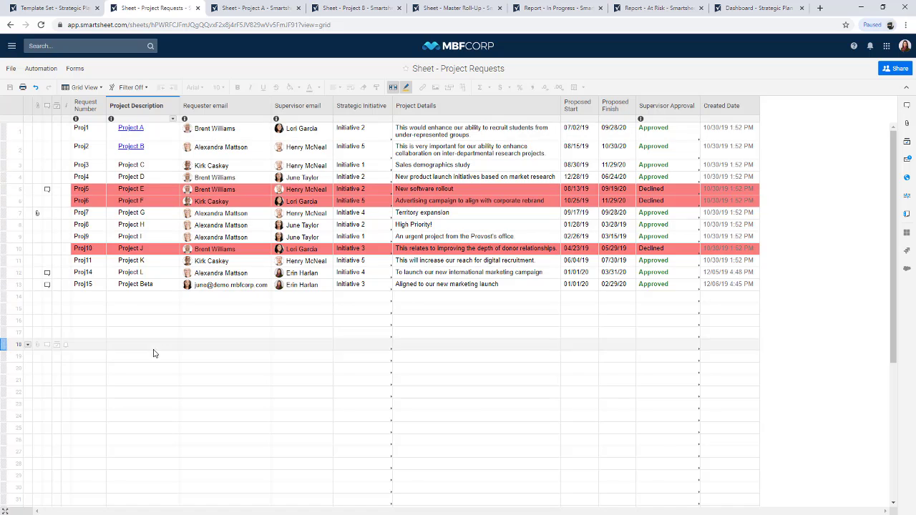
Follow the Project A link in the Project Description column, return to the requests and select the Project B cell
click(143, 296)
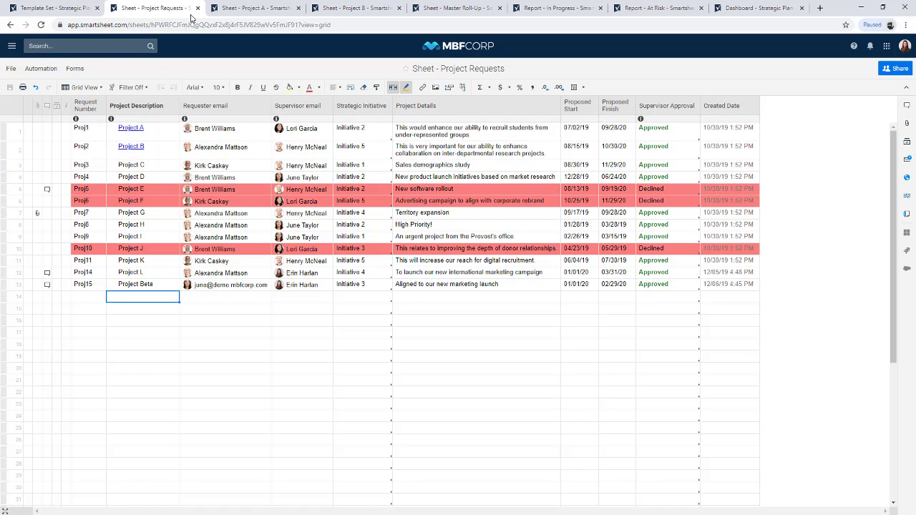
click(137, 129)
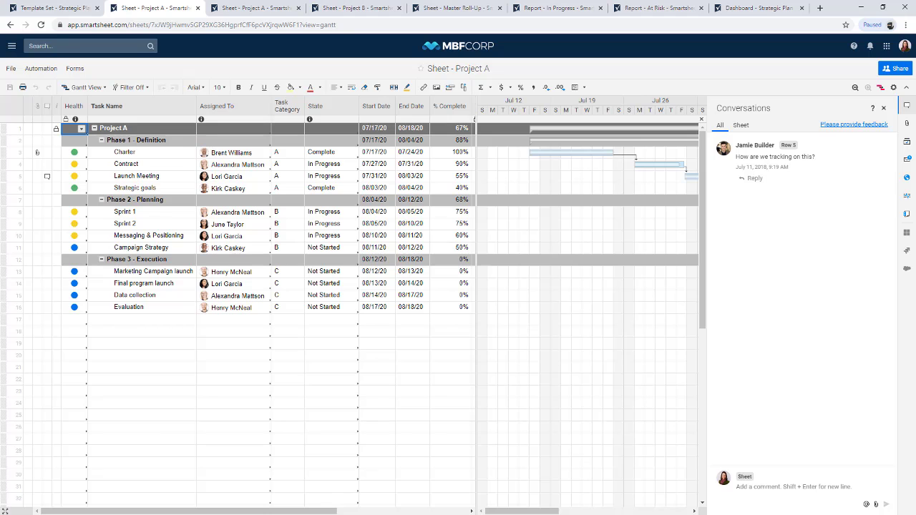
click(10, 24)
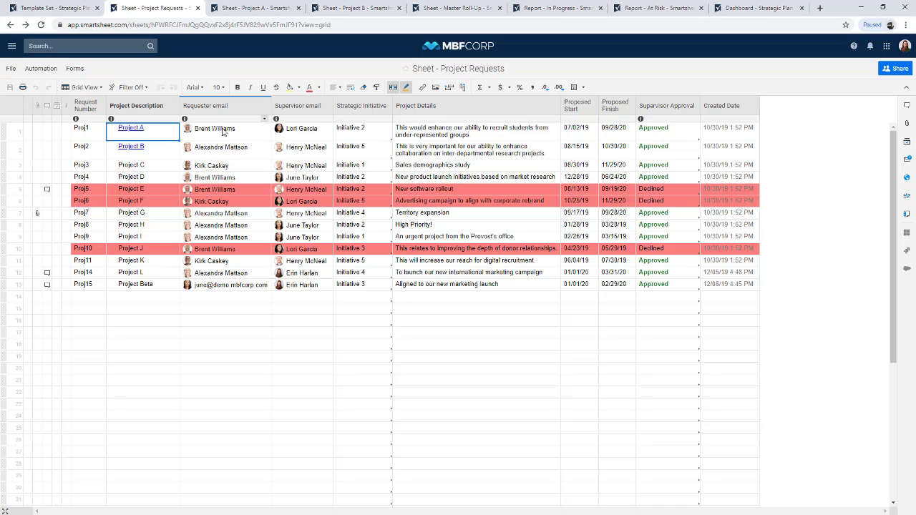
click(153, 147)
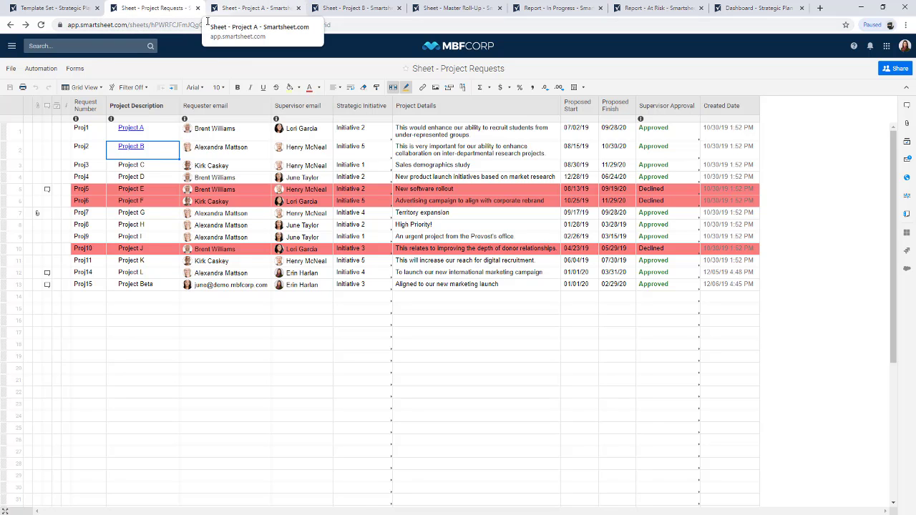
Open the Project A sheet and examine its task columns, from Health and % Complete through Budget, Actuals, Predecessors and Duration
click(240, 8)
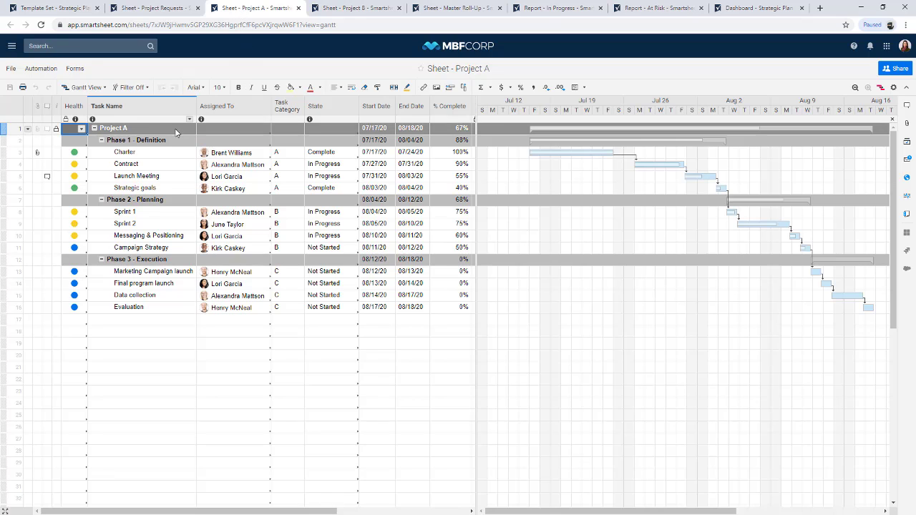
click(250, 24)
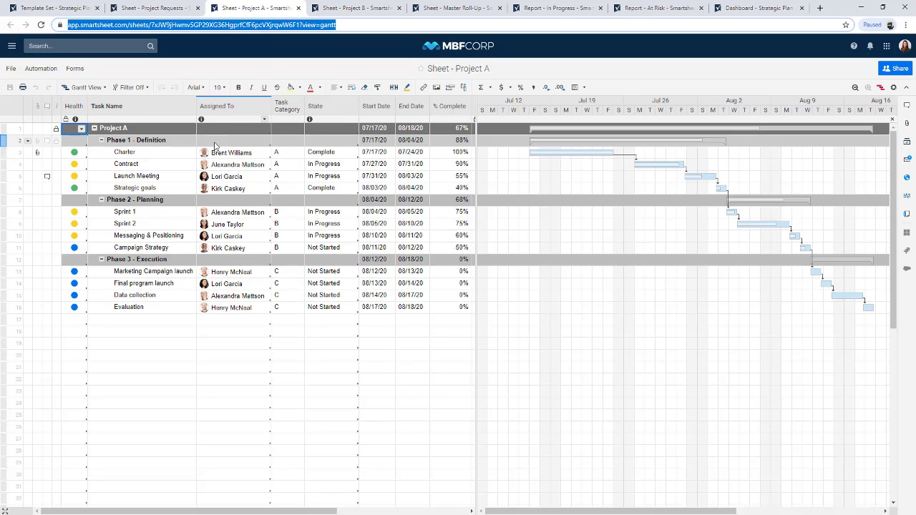
drag(225, 511, 232, 506)
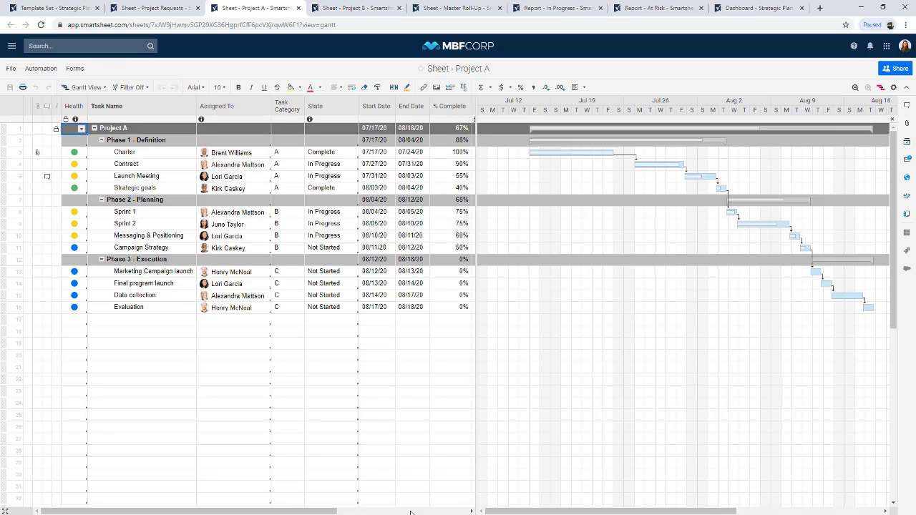
drag(338, 512, 348, 512)
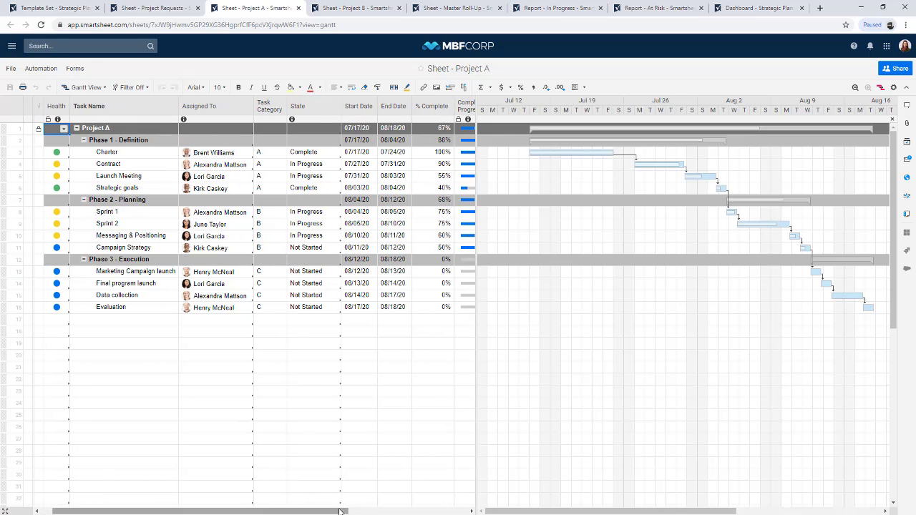
click(56, 177)
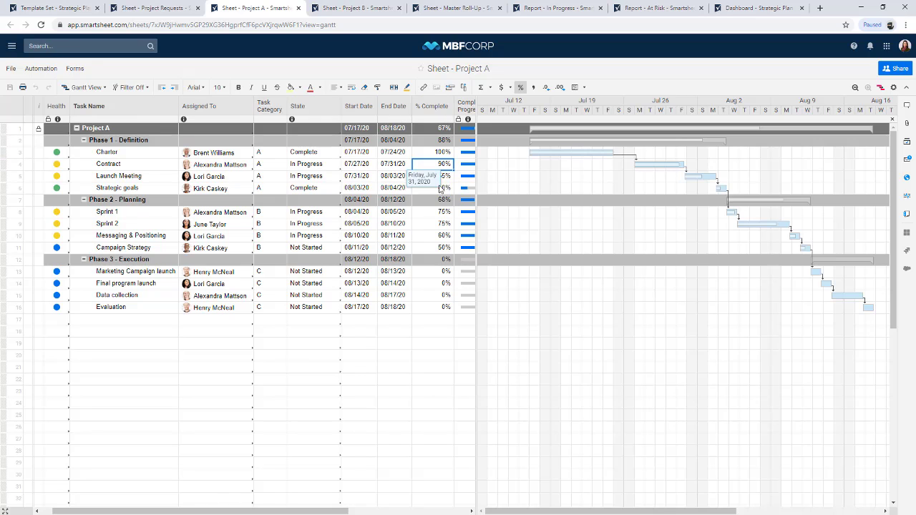
drag(78, 511, 68, 512)
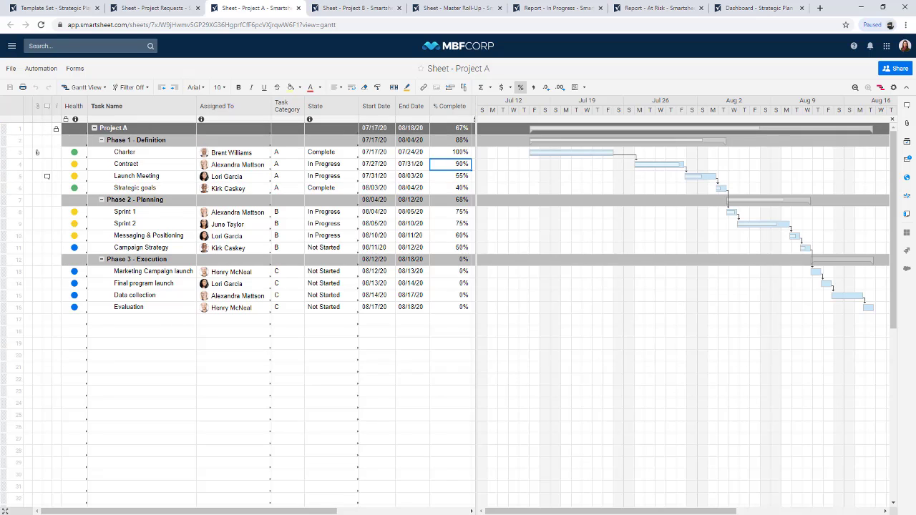
drag(316, 512, 447, 512)
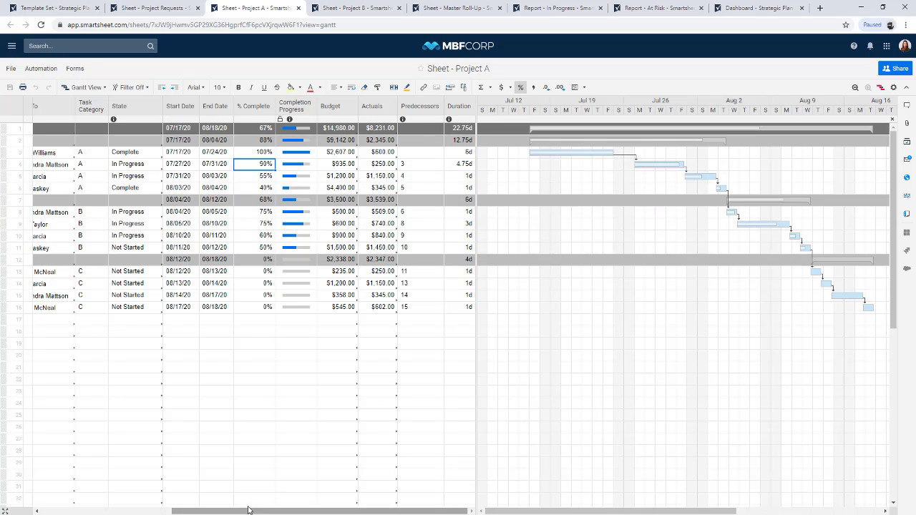
click(110, 511)
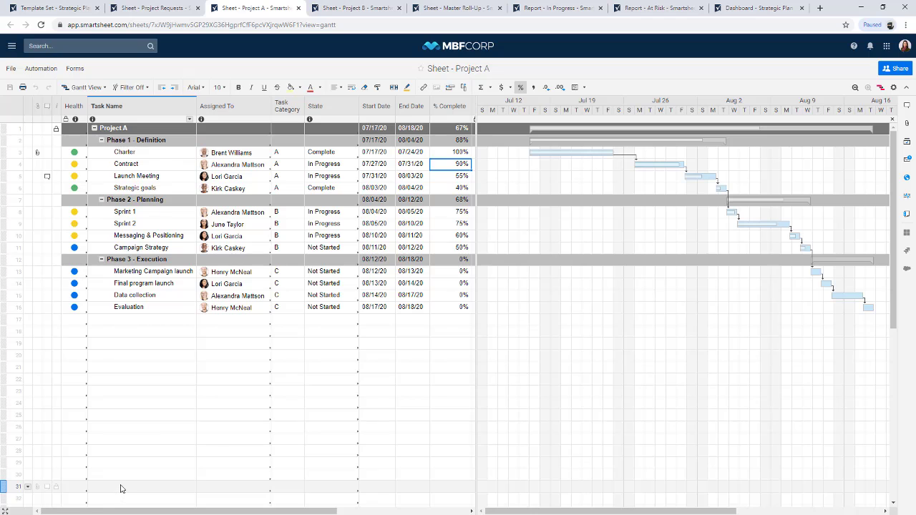
Switch the Project A sheet from Gantt View to Card View and look over the available views
click(79, 89)
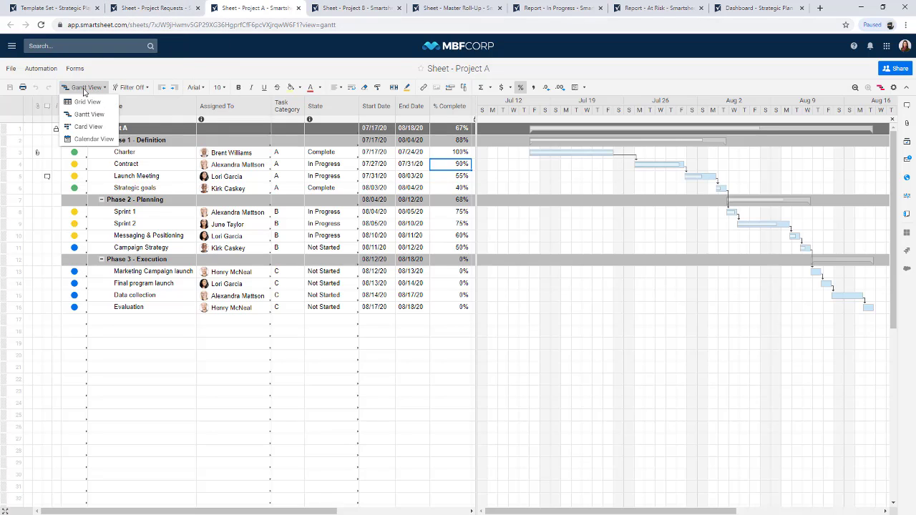
click(89, 127)
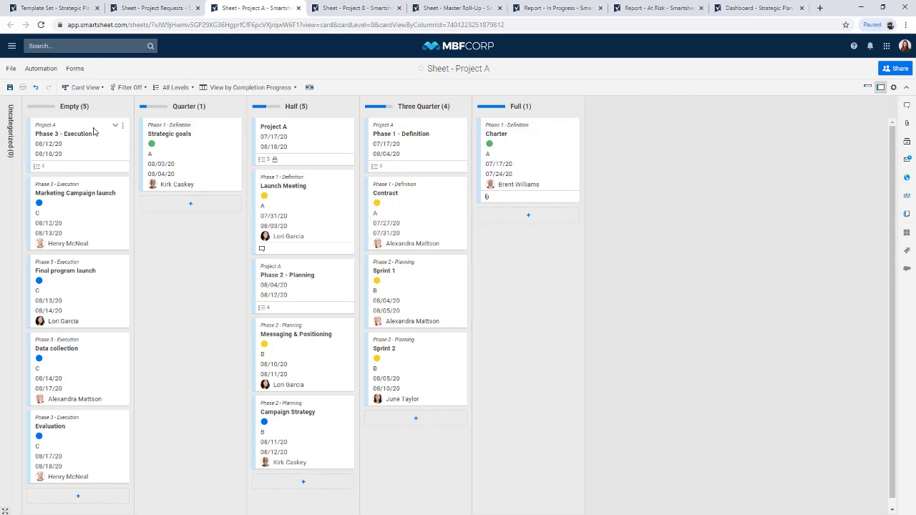
click(96, 88)
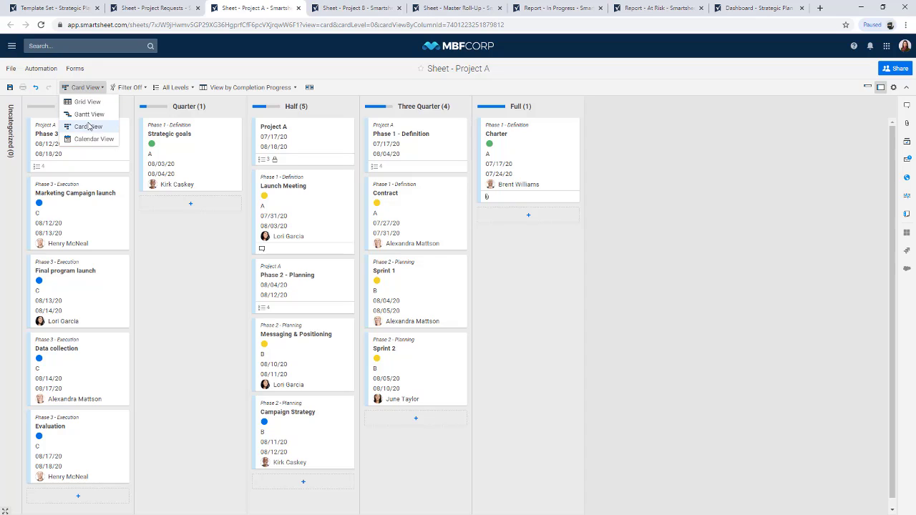
click(185, 252)
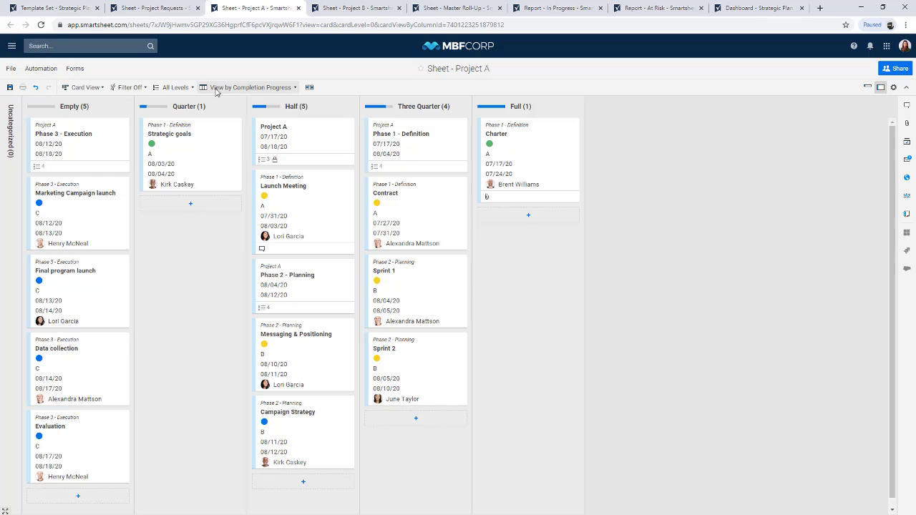
Regroup the Project A cards by Assigned To, Task Category and State to compare the lanes
click(262, 89)
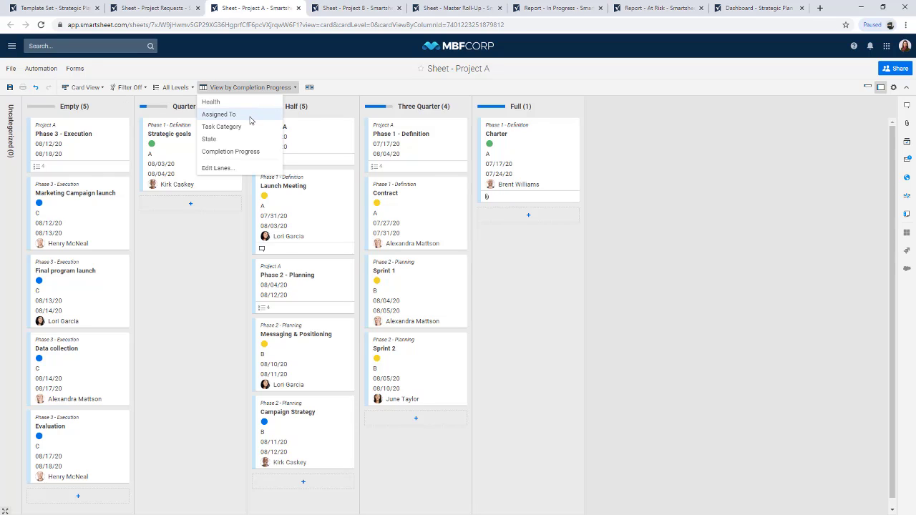
click(222, 115)
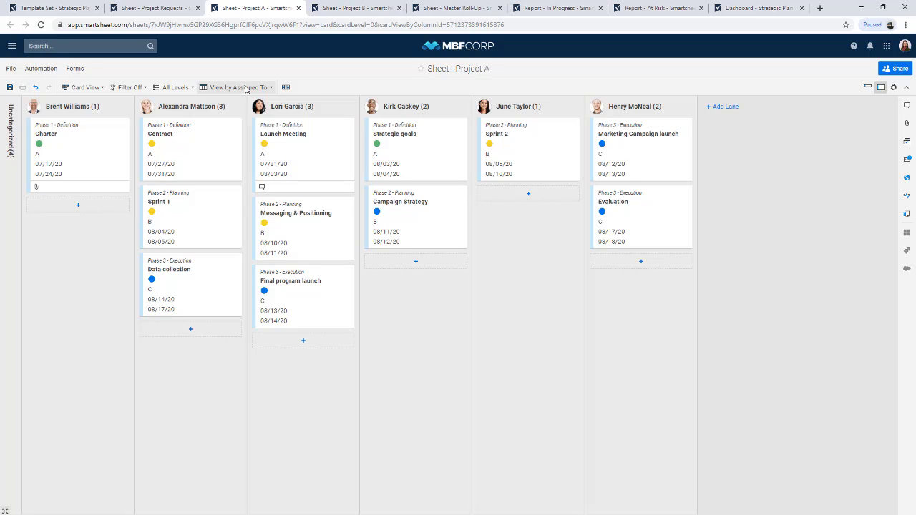
click(246, 89)
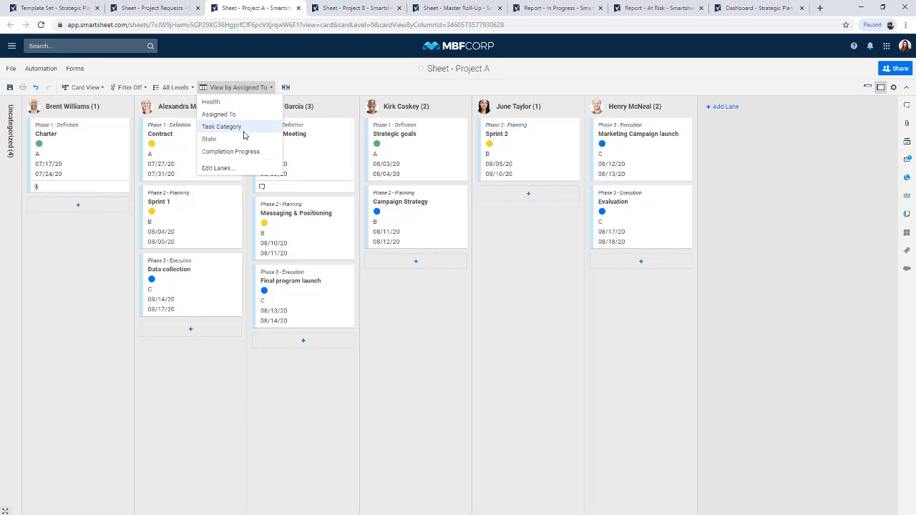
click(222, 127)
click(236, 88)
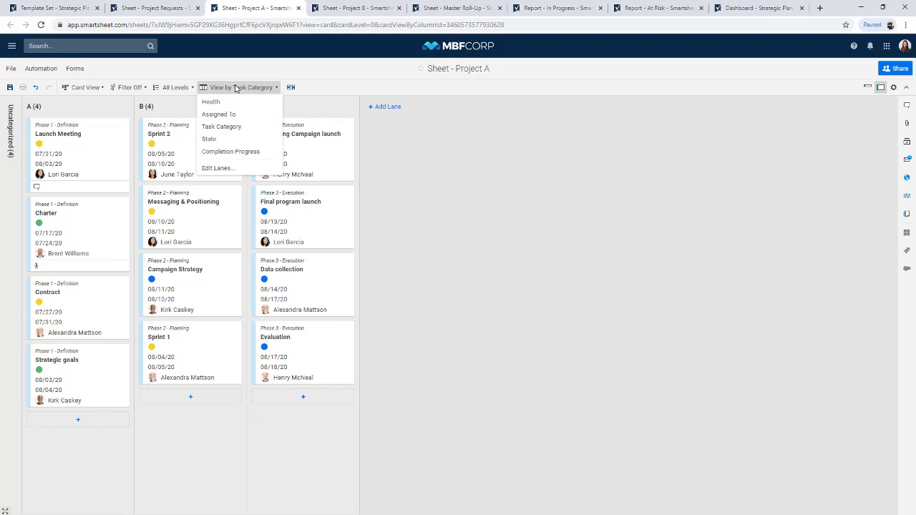
click(209, 139)
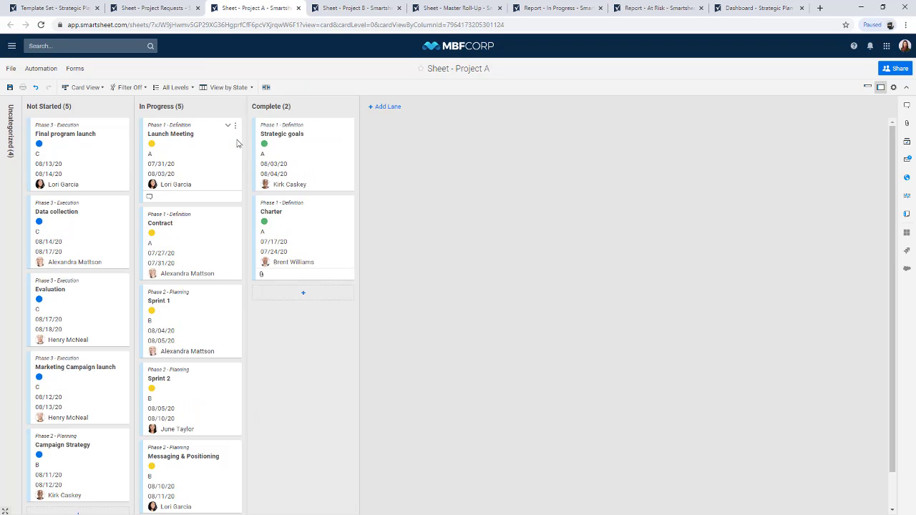
Group the Project A cards by Health and place the Sprint 2 card above Sprint 1 in the Yellow lane
click(229, 88)
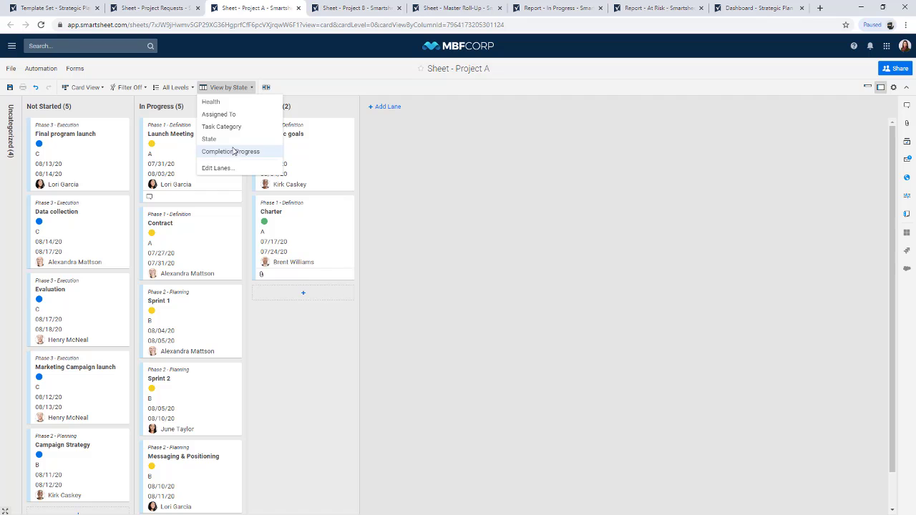
click(215, 102)
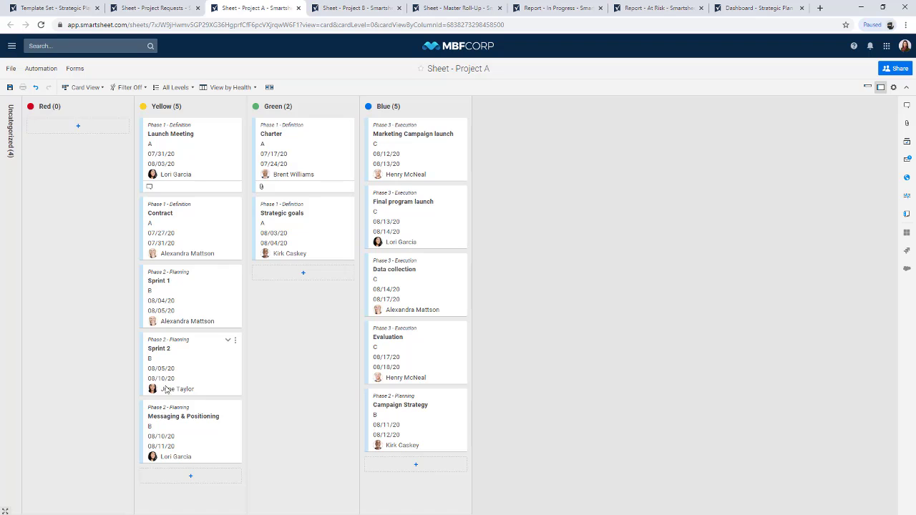
drag(167, 390, 167, 296)
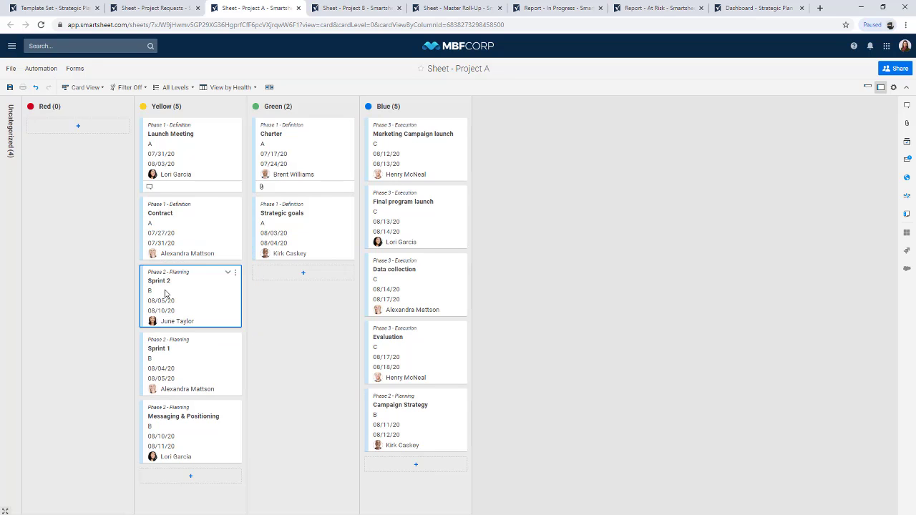
drag(196, 362, 189, 305)
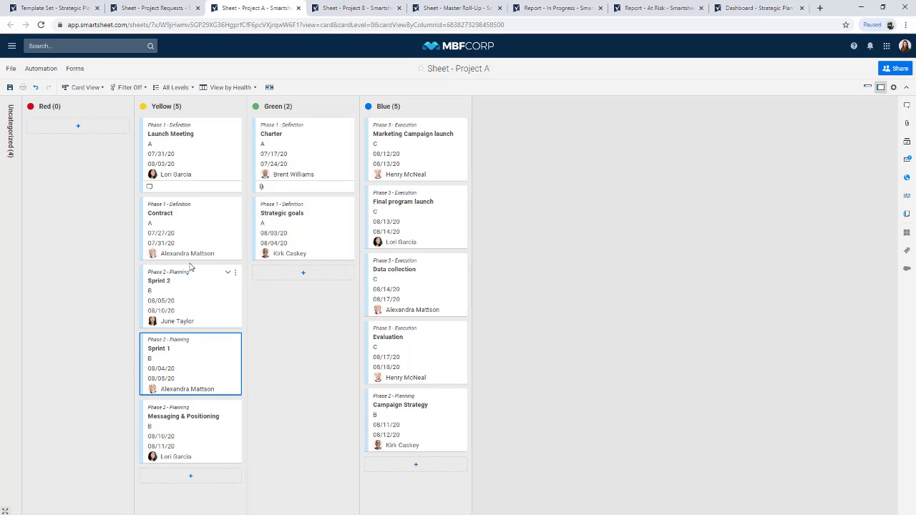
Group the cards by Assigned To and reassign Final program launch to the person who owns Strategic goals and Campaign Strategy
click(222, 89)
click(227, 113)
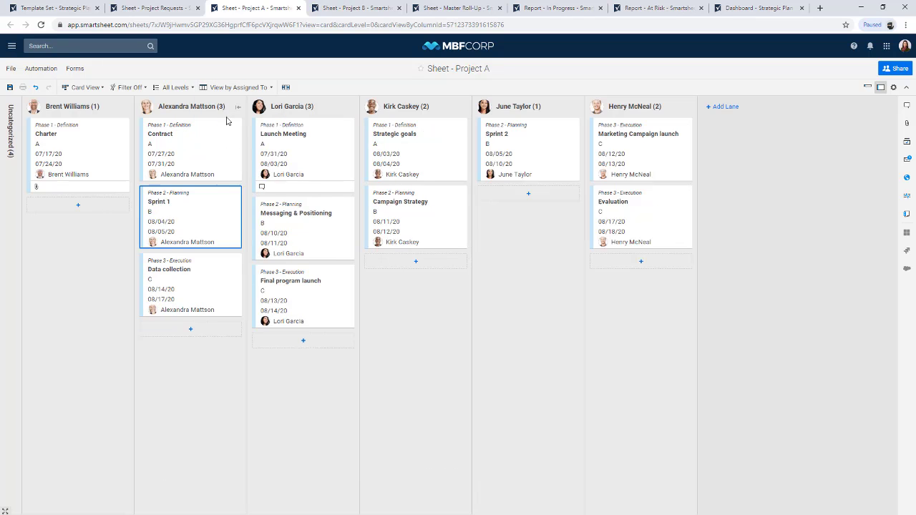
drag(298, 308, 420, 307)
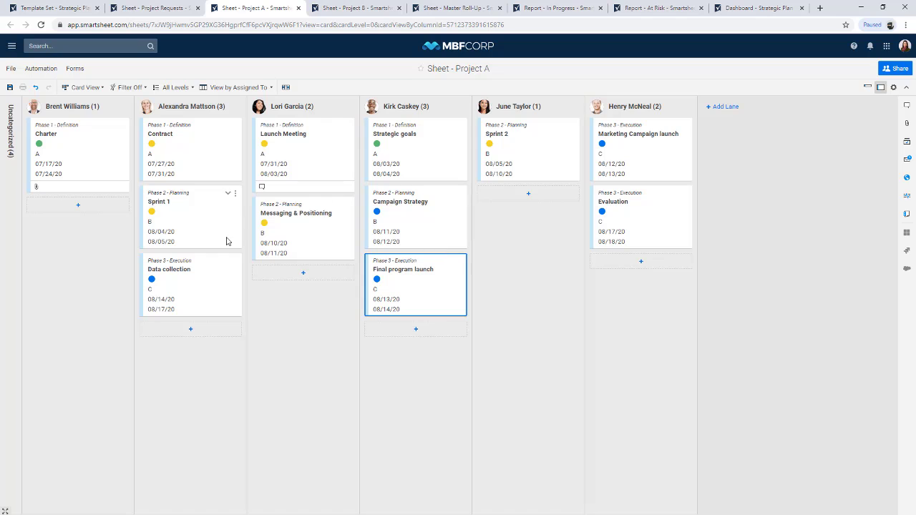
click(512, 333)
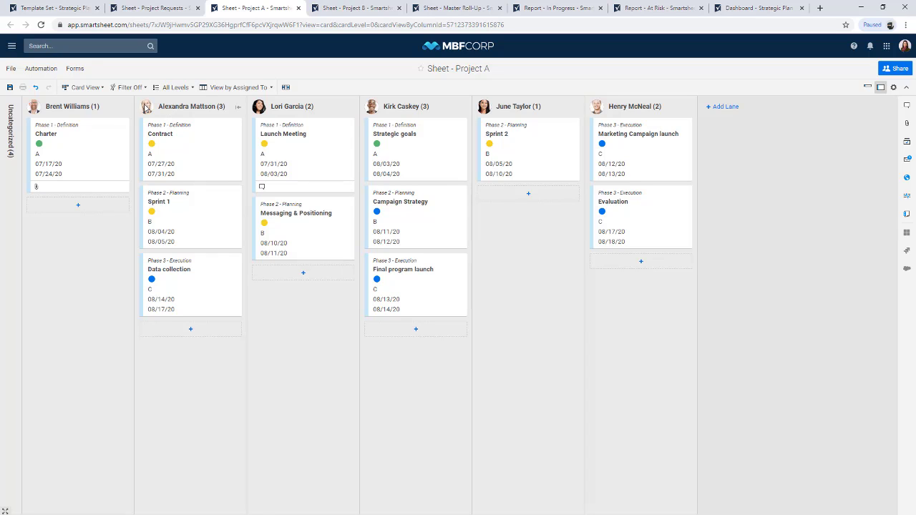
Display the Project A sheet in Calendar View and look over the scheduled tasks for July and August 2020
click(85, 87)
click(84, 140)
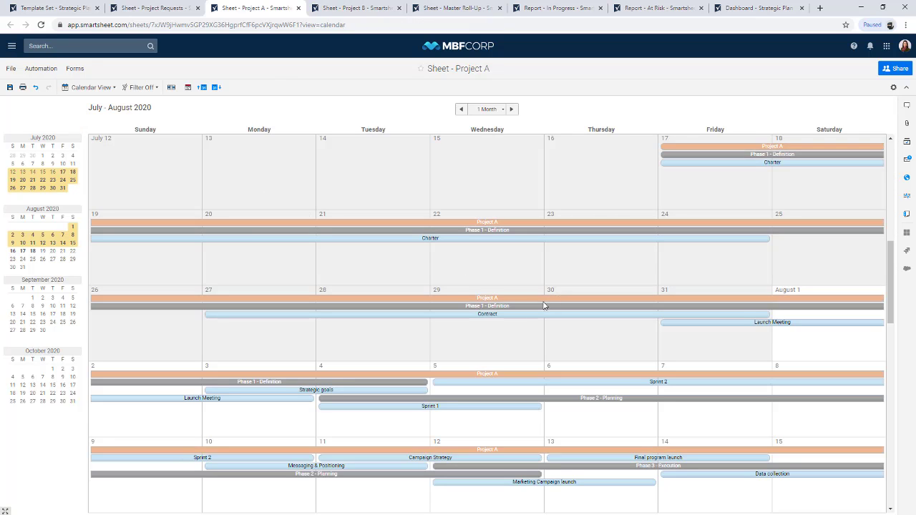
scroll(512, 347, up, 1)
scroll(511, 347, up, 1)
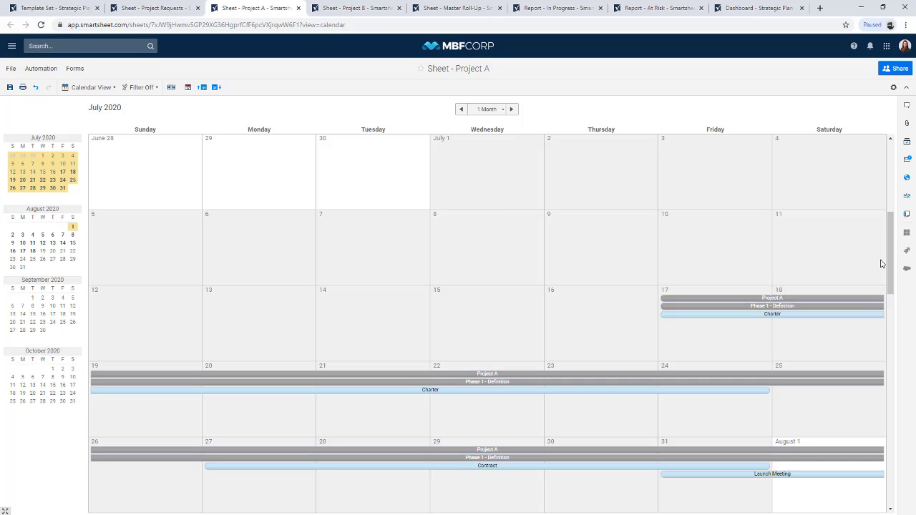
drag(893, 262, 900, 285)
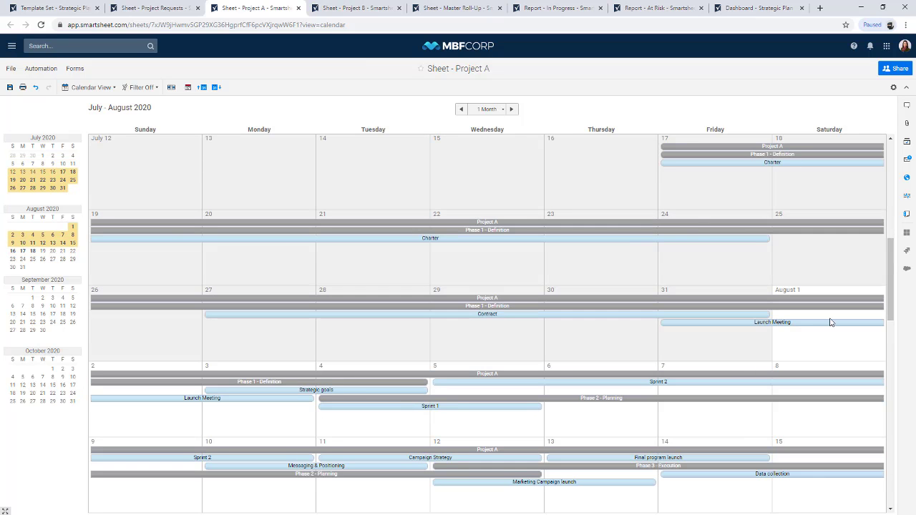
Open the Launch Meeting task from the calendar, review its fields and row conversation, and close it without changes
click(686, 324)
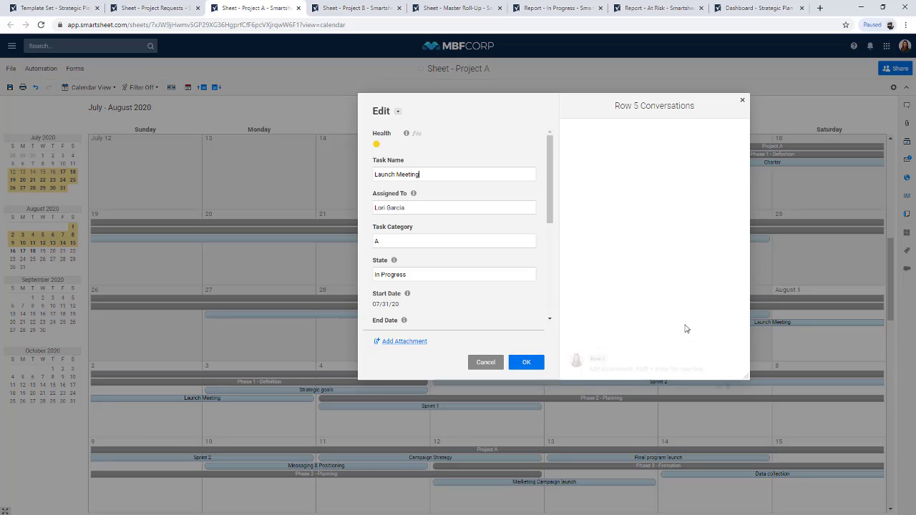
scroll(515, 218, down, 2)
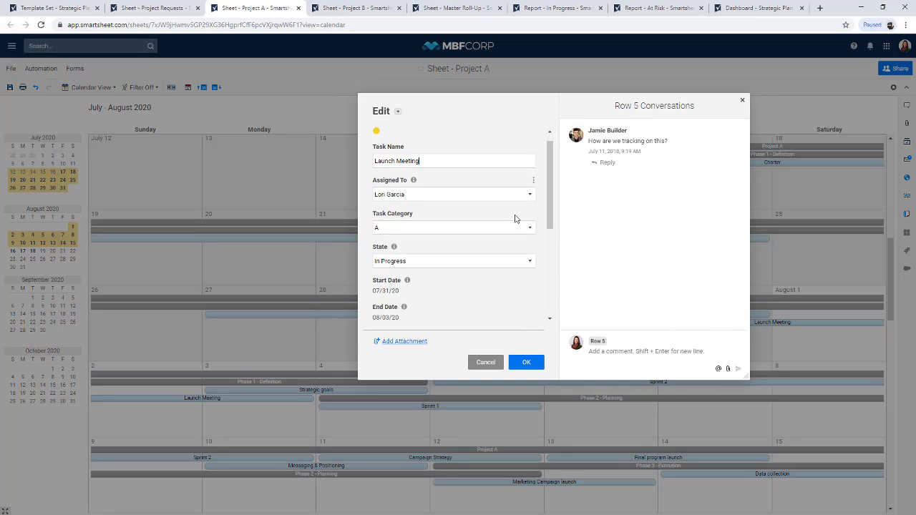
scroll(515, 219, down, 3)
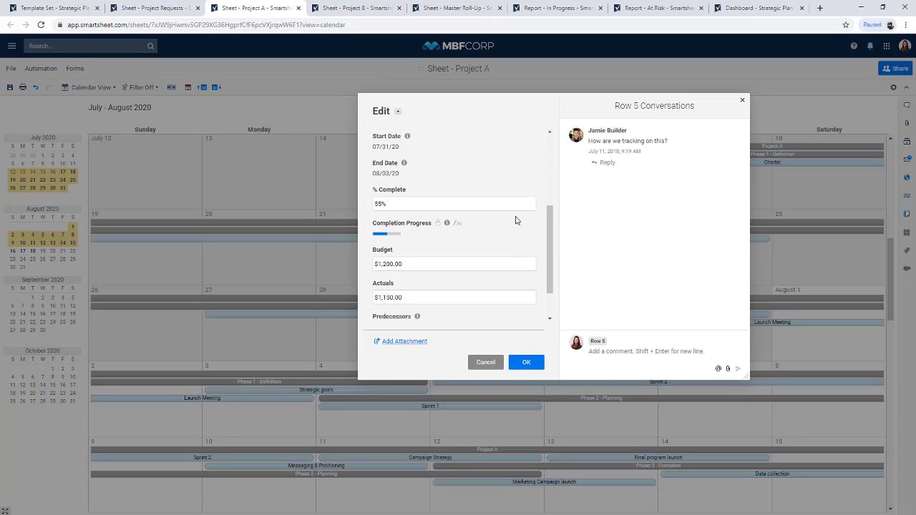
scroll(517, 220, up, 3)
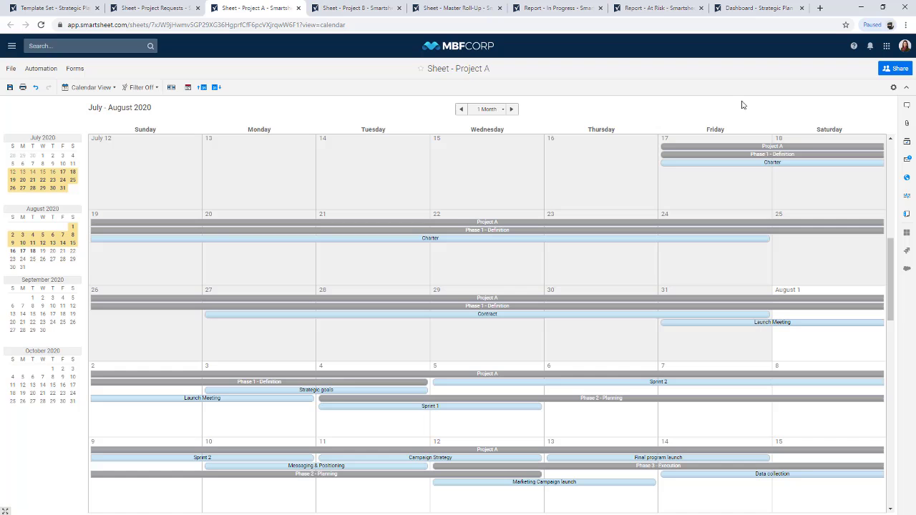
click(742, 100)
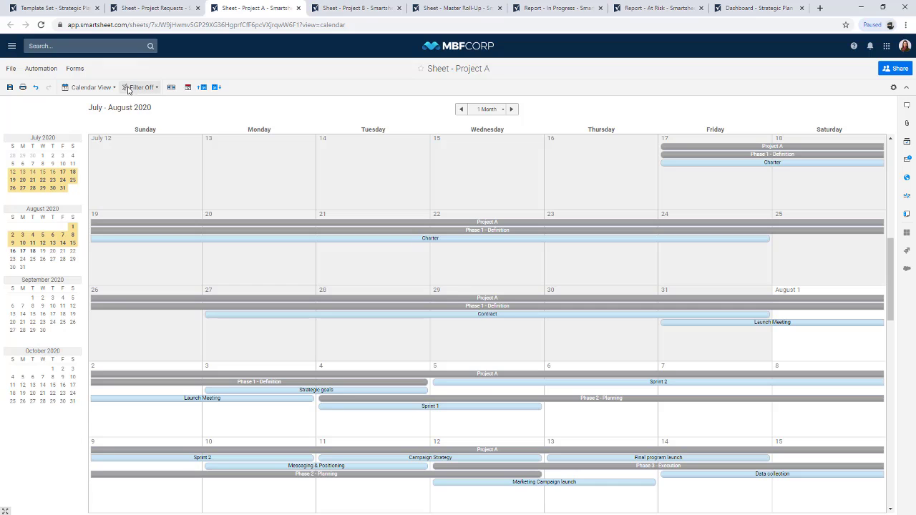
Switch the Project A sheet back to Gantt View
click(89, 87)
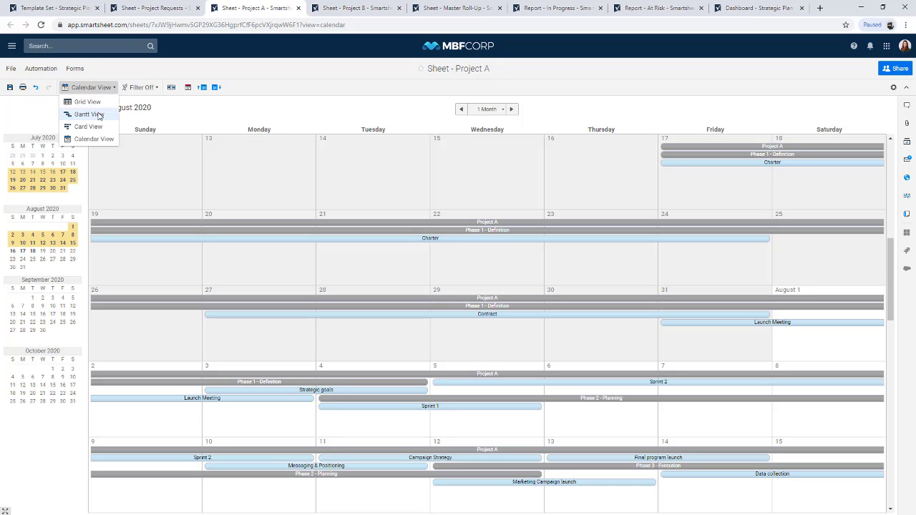
click(98, 116)
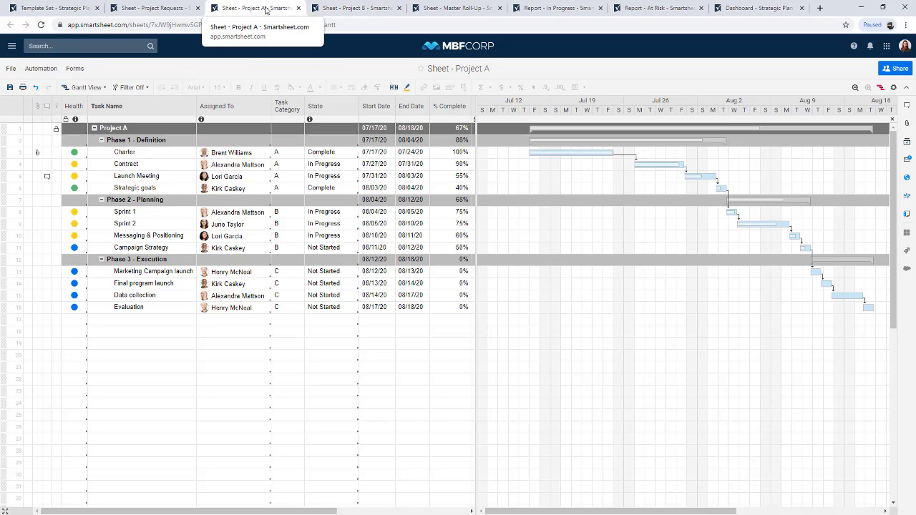
Open the Project B sheet and examine its task columns through Budget, Actuals, Predecessors and Duration
click(329, 9)
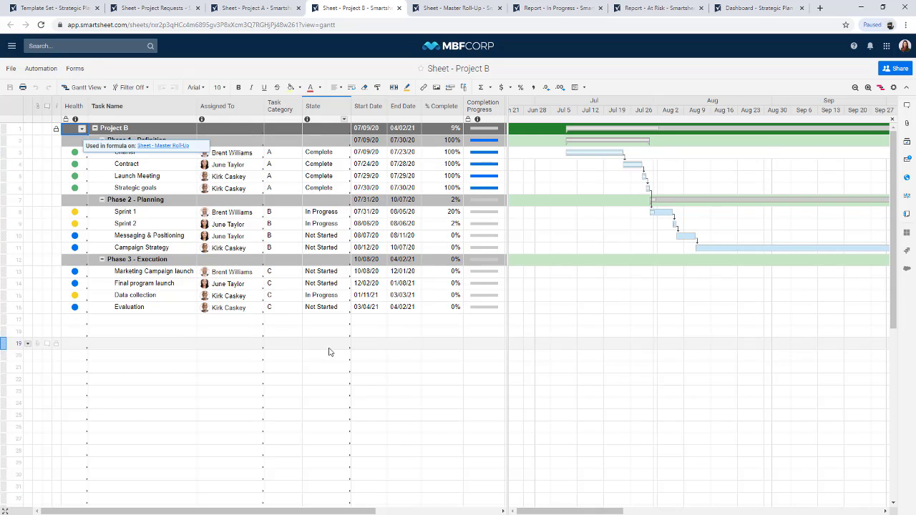
click(170, 332)
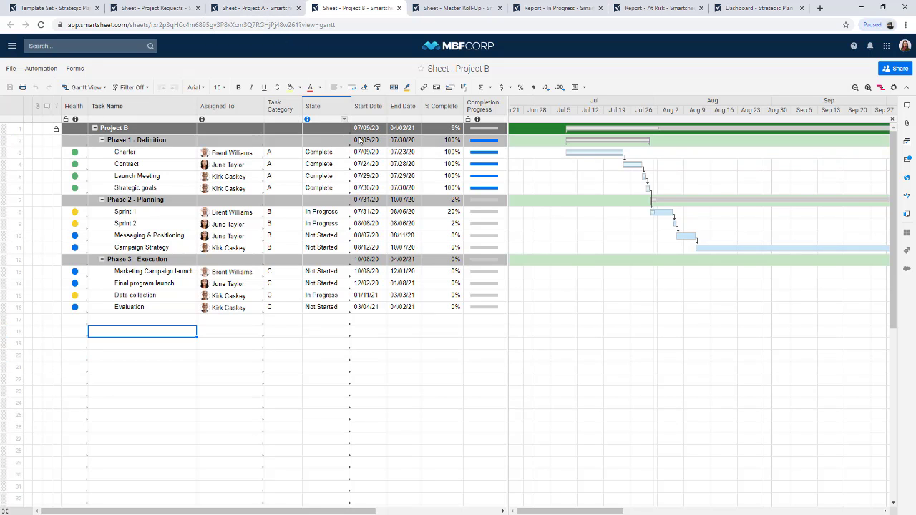
click(403, 512)
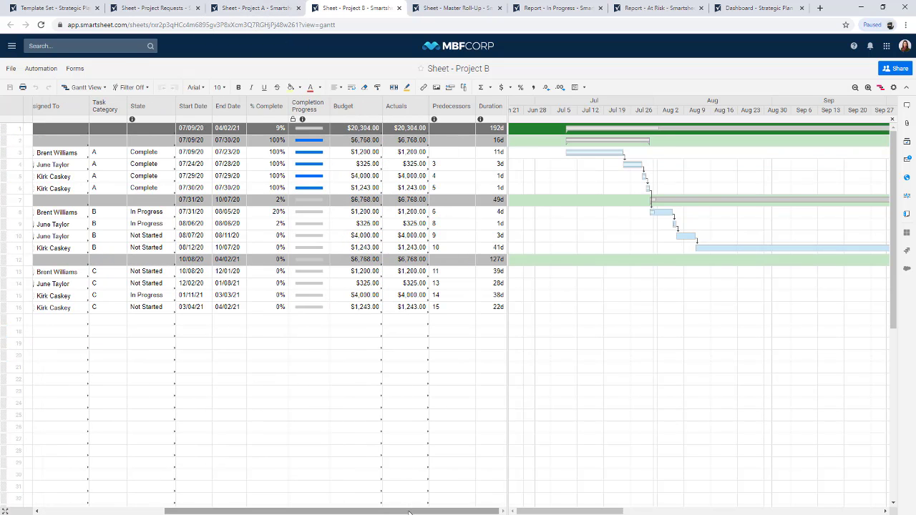
drag(409, 512, 225, 501)
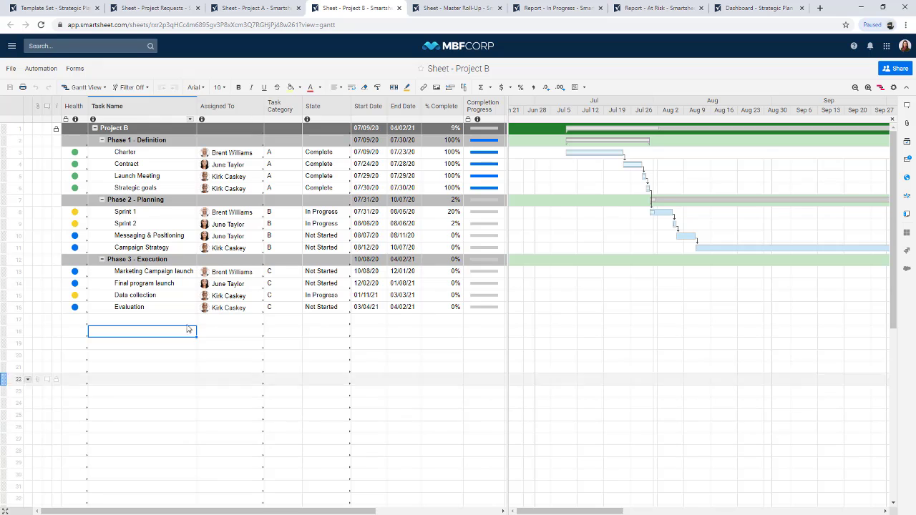
Return to the Project A sheet and collapse and re-expand the Phase 1 - Definition rows
click(247, 9)
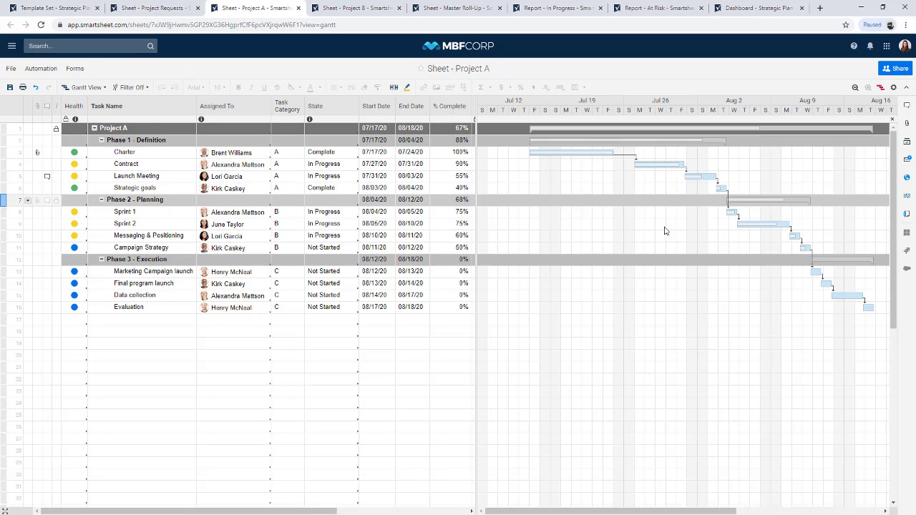
click(101, 141)
click(102, 141)
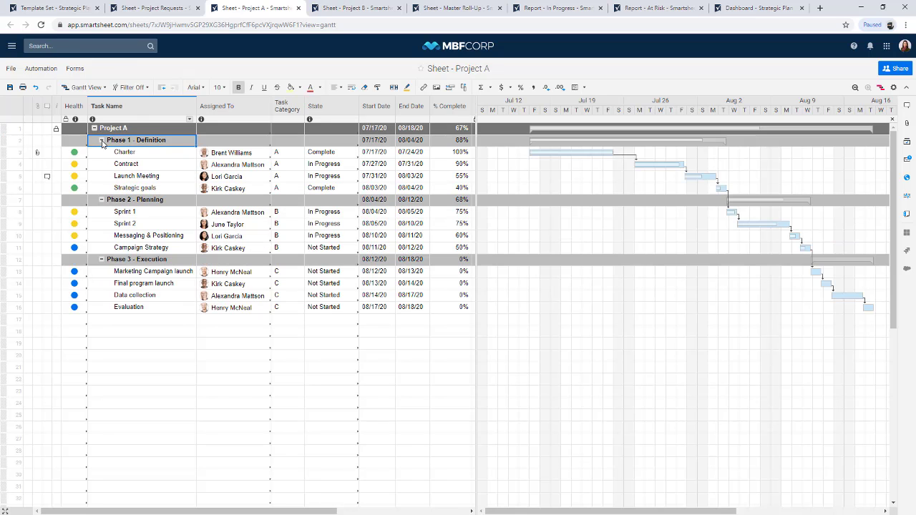
Try nesting Final program launch, Data collection and Evaluation beneath Marketing Campaign launch, and undo the change
click(150, 271)
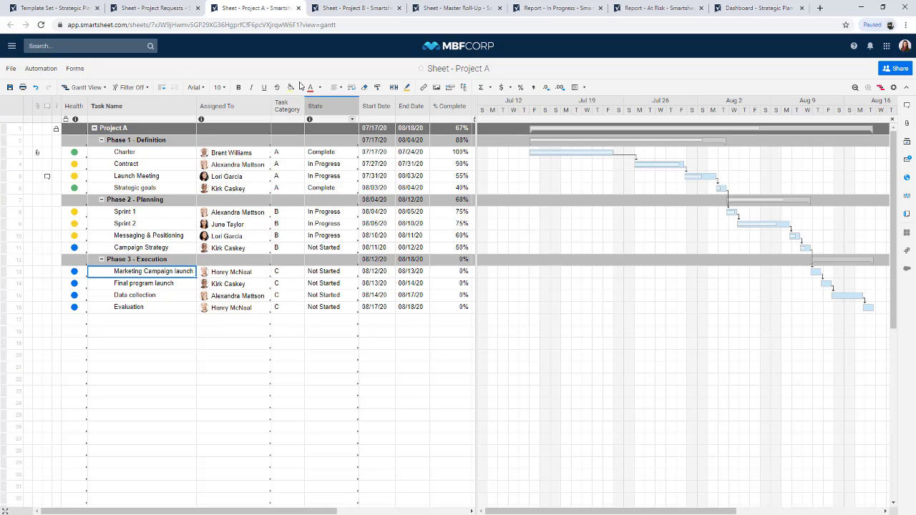
click(161, 88)
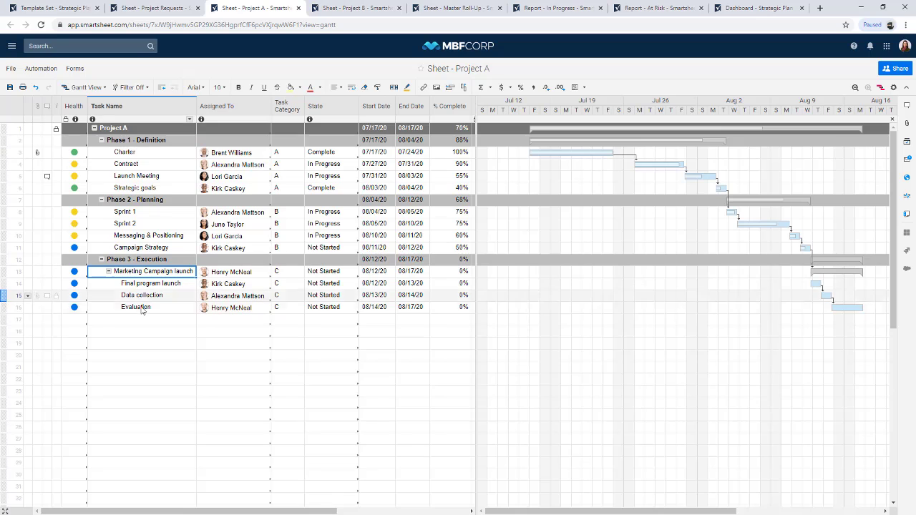
click(35, 87)
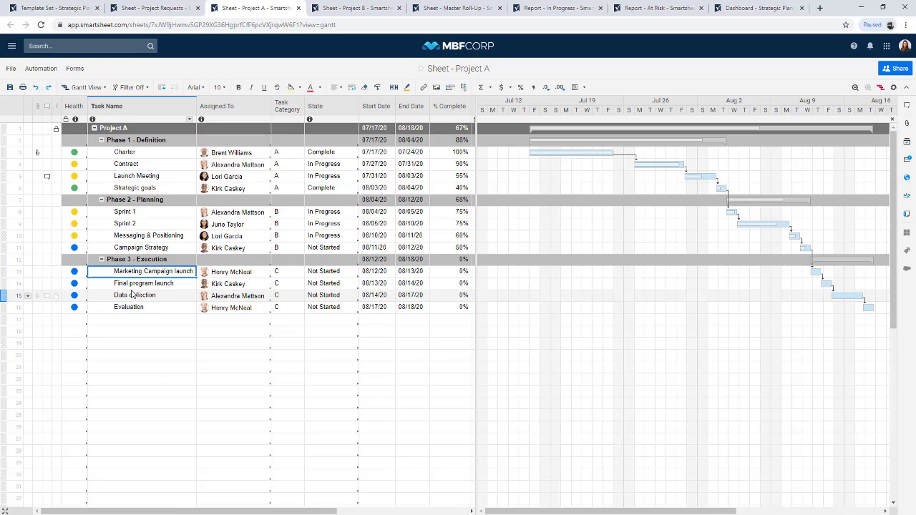
Collapse and re-expand the Phase 3 - Execution rows
click(102, 259)
click(102, 260)
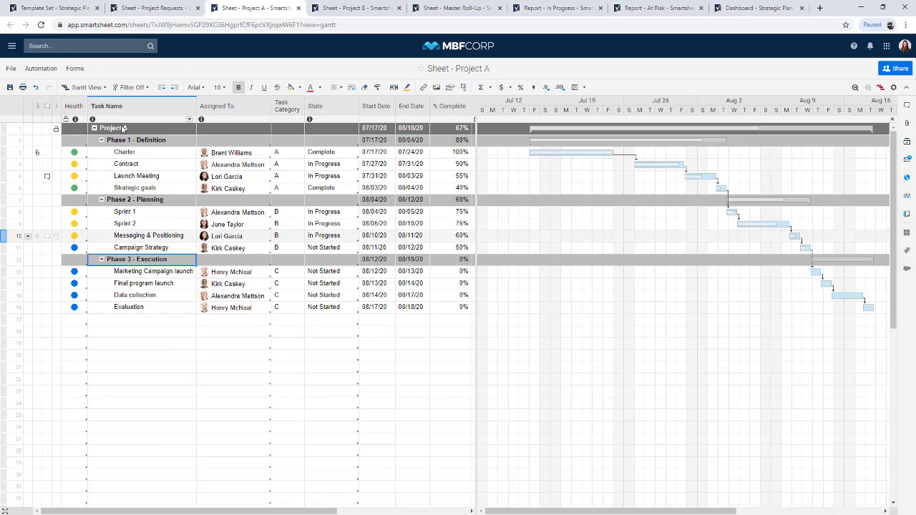
Open the sheet's existing Assigned Task Alert workflow to view its trigger and alert settings
click(41, 69)
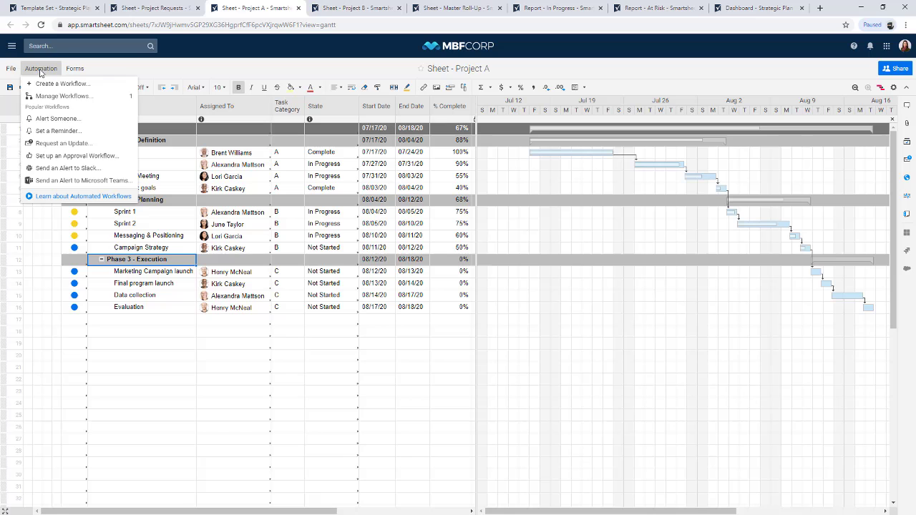
click(82, 96)
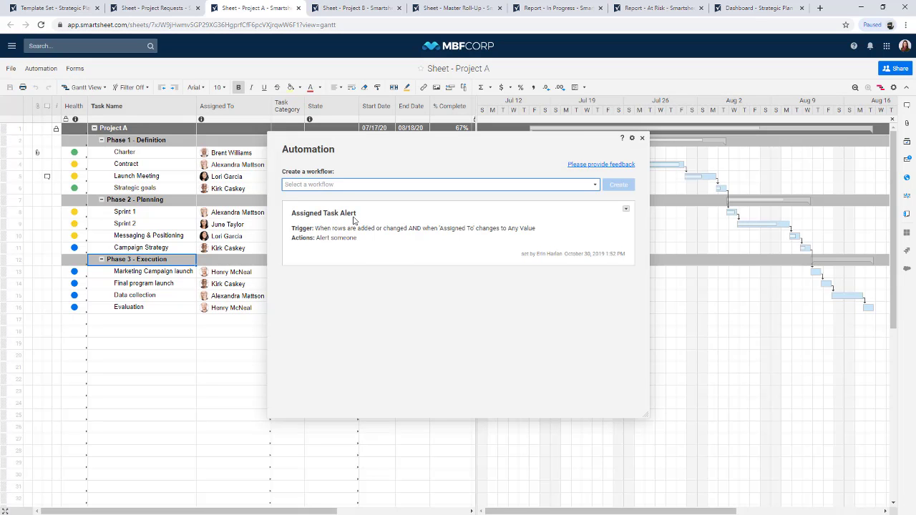
click(369, 240)
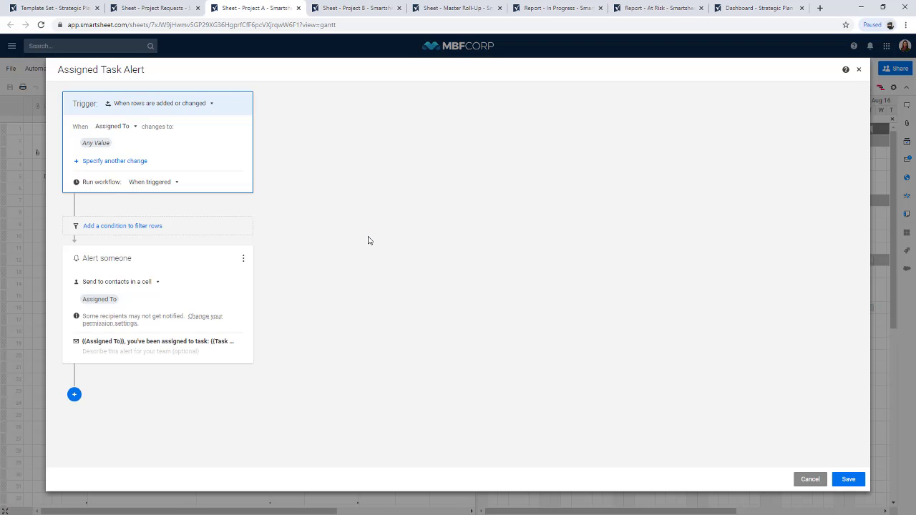
View the Assigned Task Alert's customised message, and leave the workflow and the automation overview without saving
mouse_move(104, 157)
click(151, 345)
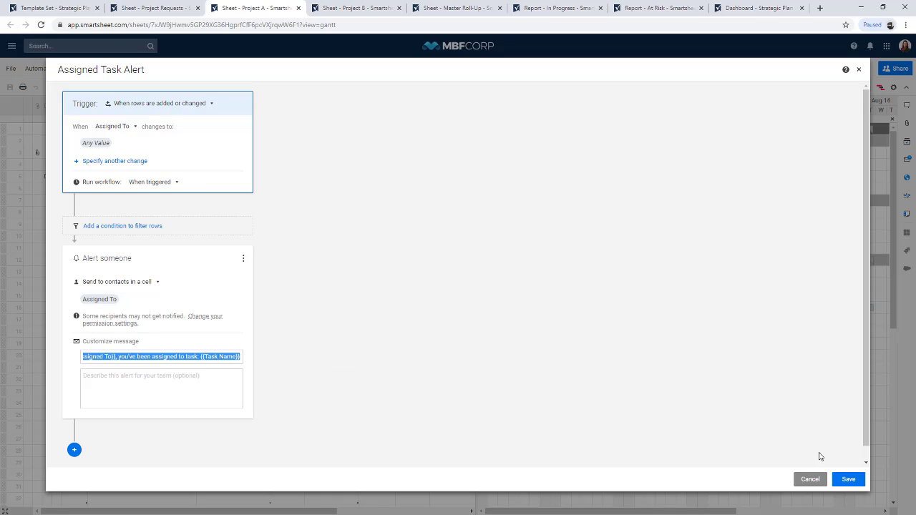
click(862, 77)
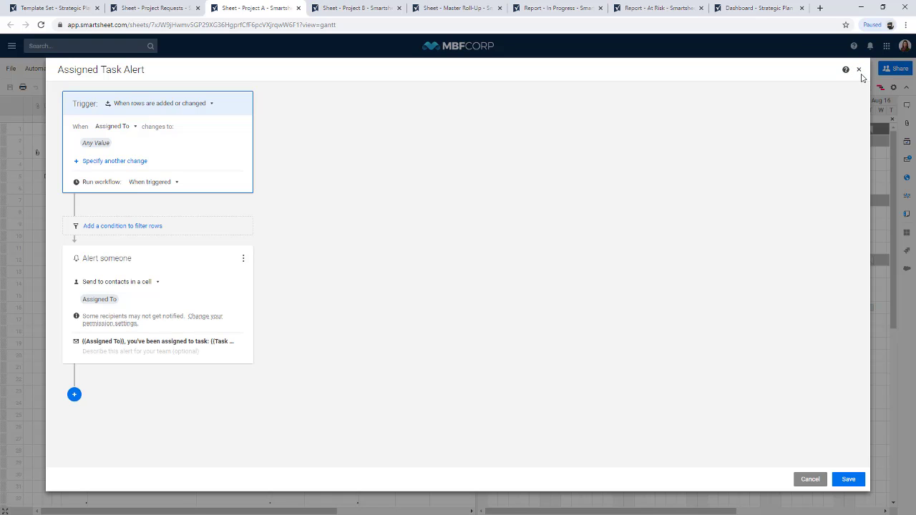
click(860, 70)
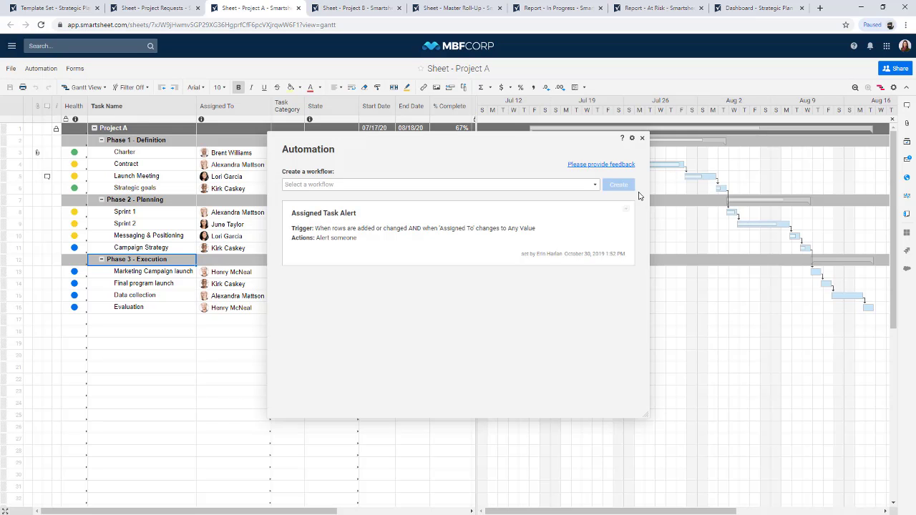
click(638, 139)
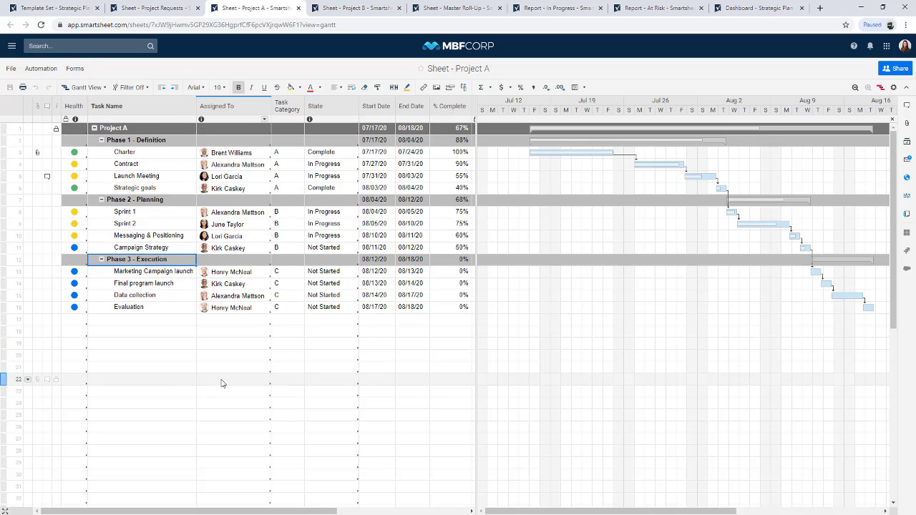
click(41, 69)
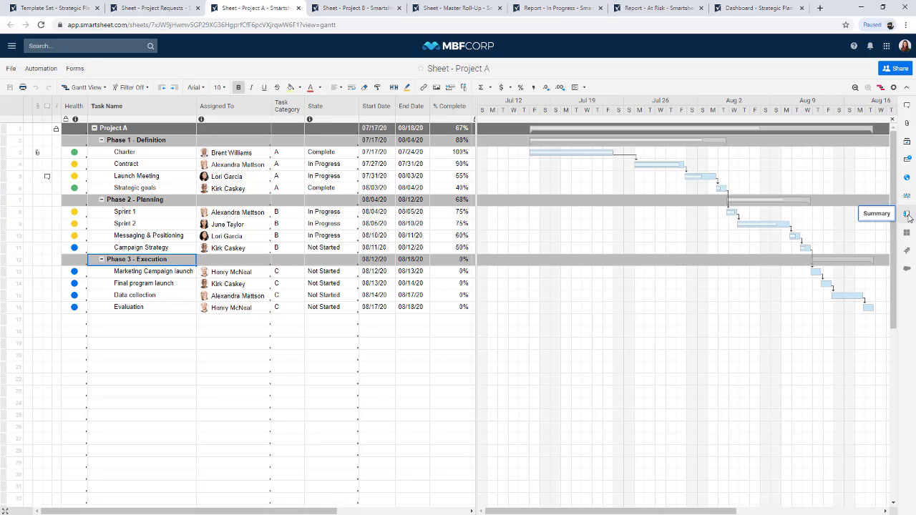
Enable proofing on the Project A sheet and upload the Contract file from the Contracts folder as the Contract row's proof
click(909, 142)
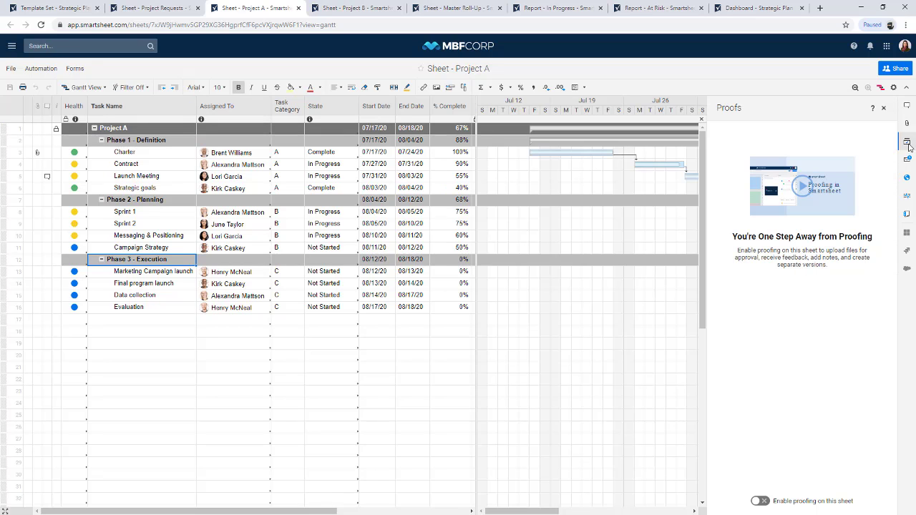
click(760, 501)
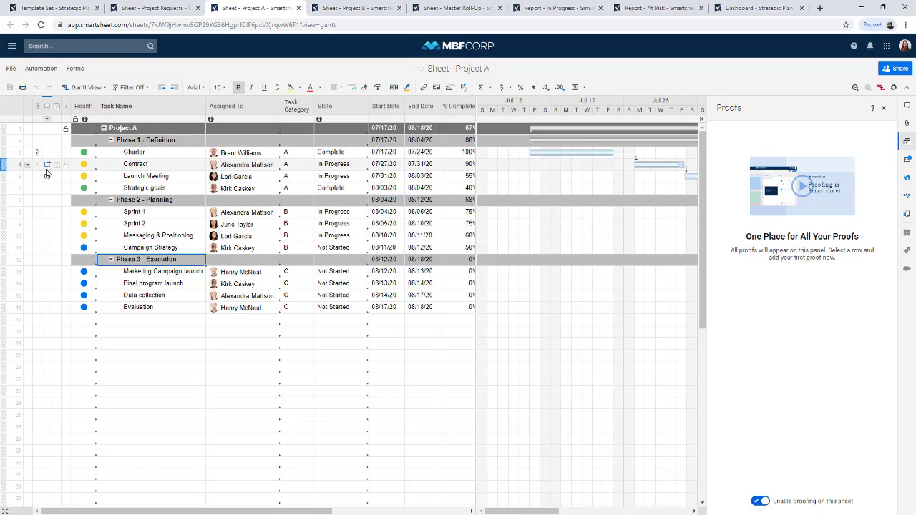
click(162, 168)
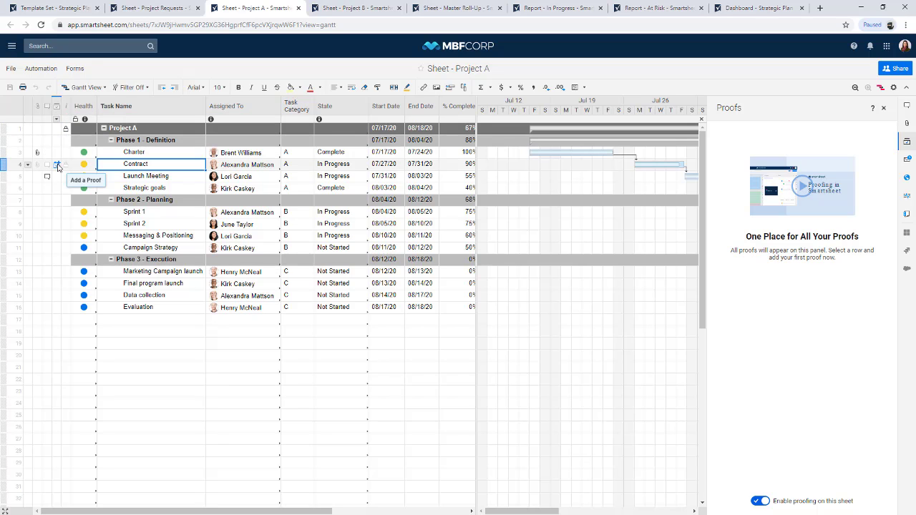
click(57, 165)
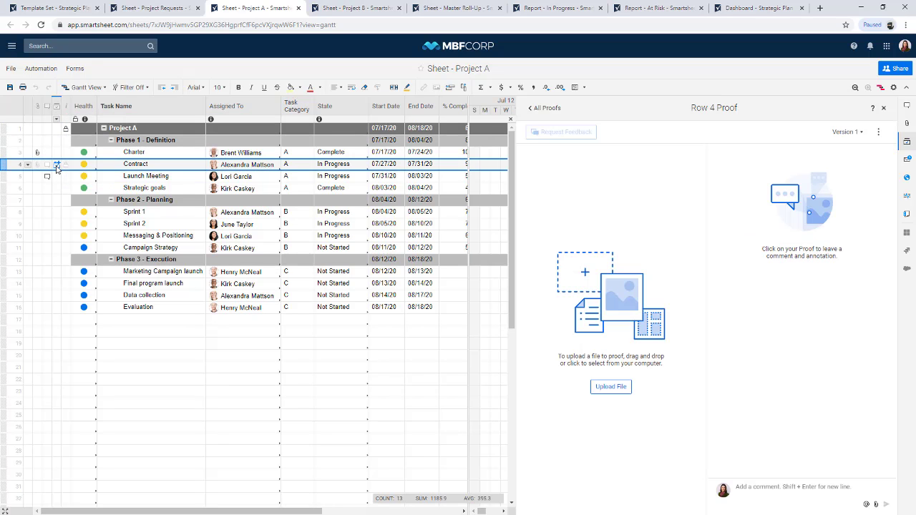
click(608, 387)
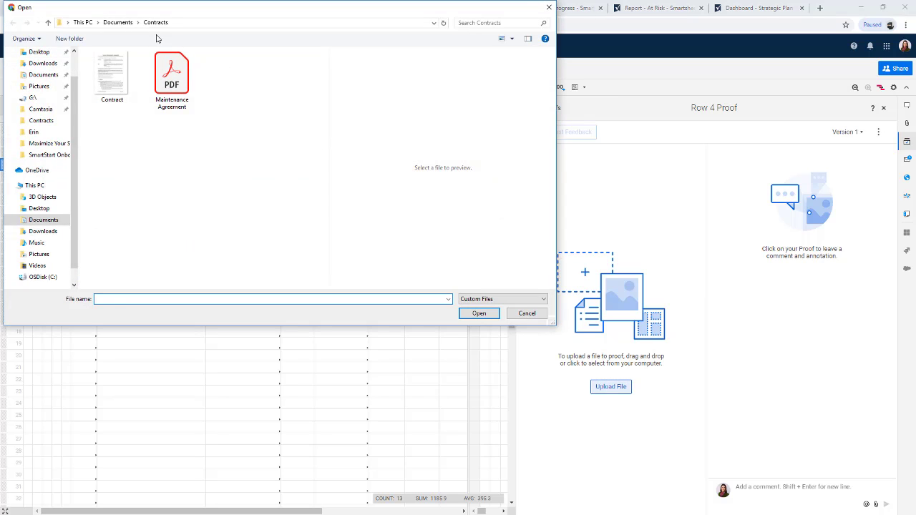
click(107, 79)
click(472, 313)
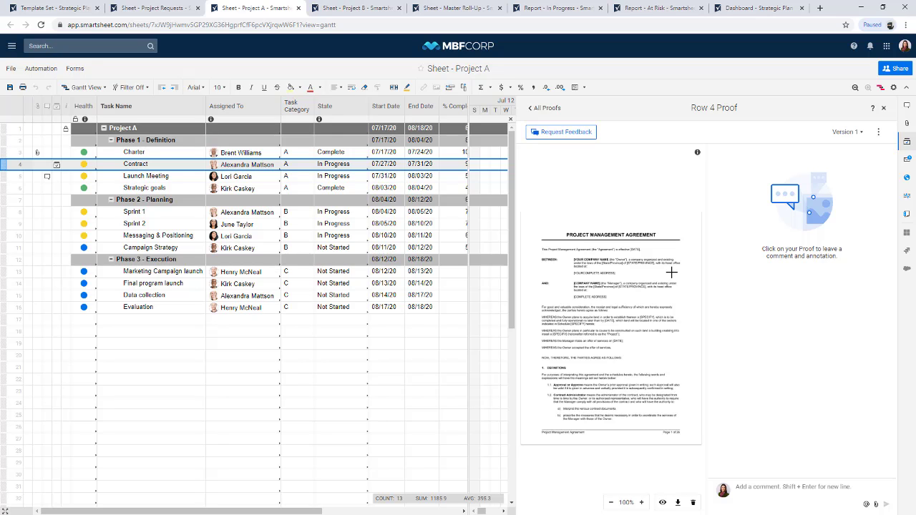
Pin the comment "Update company name" to the company name placeholder in the proof's BETWEEN section
click(627, 264)
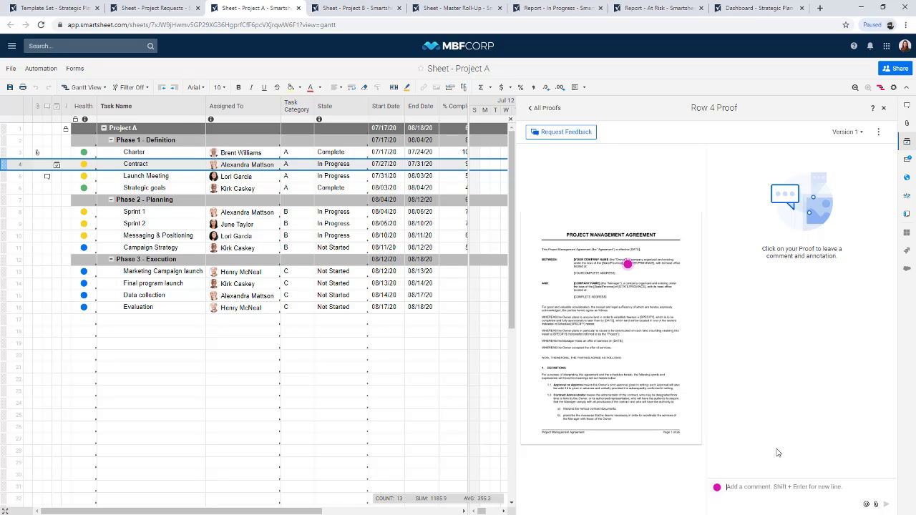
text(Upd)
text(ate company name)
key(Return)
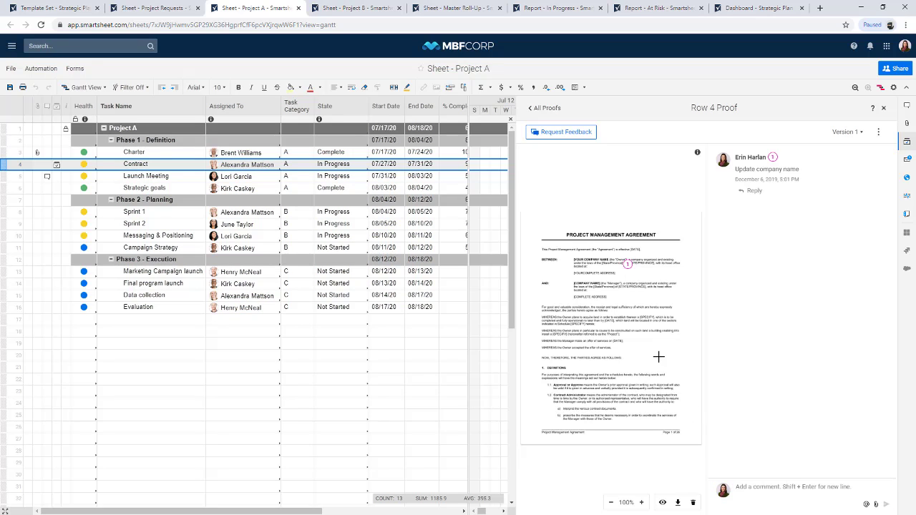
Pin a comment at the proof's Definitions heading that mentions the Contract task's assignee and adds "- please review this section"
click(542, 366)
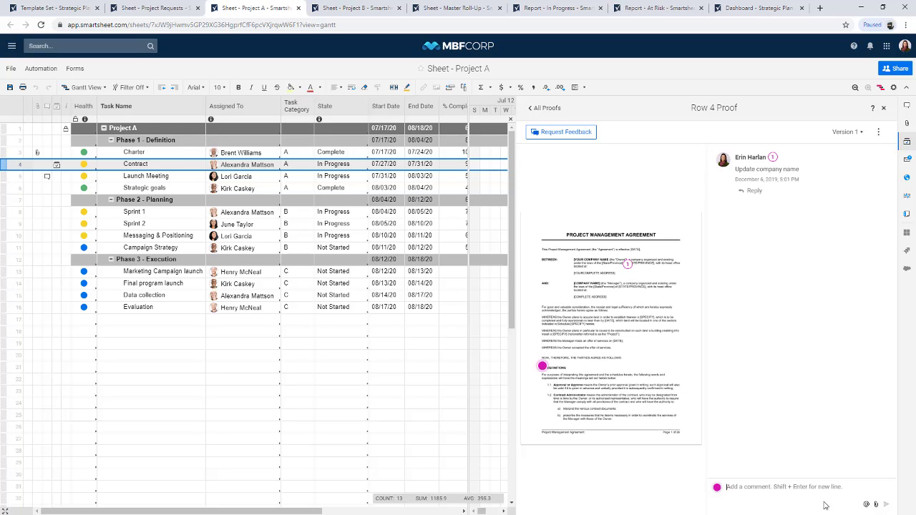
text(@)
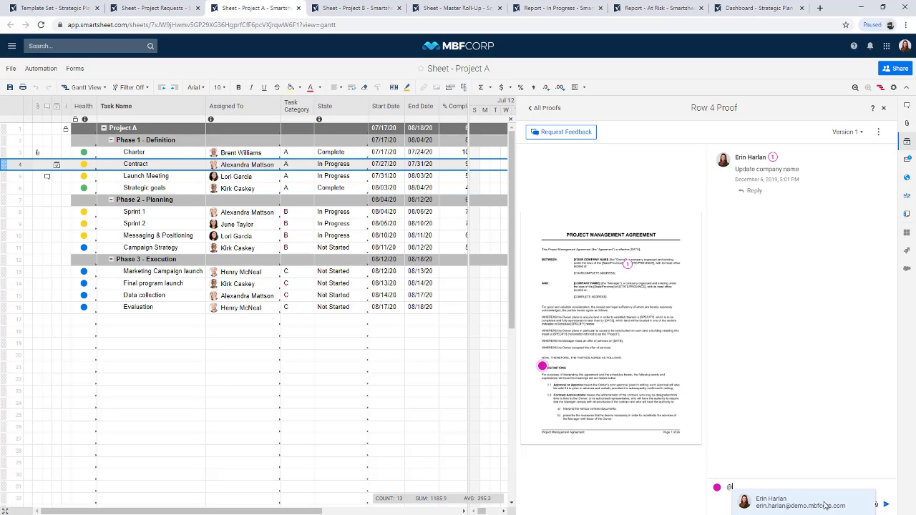
text(al)
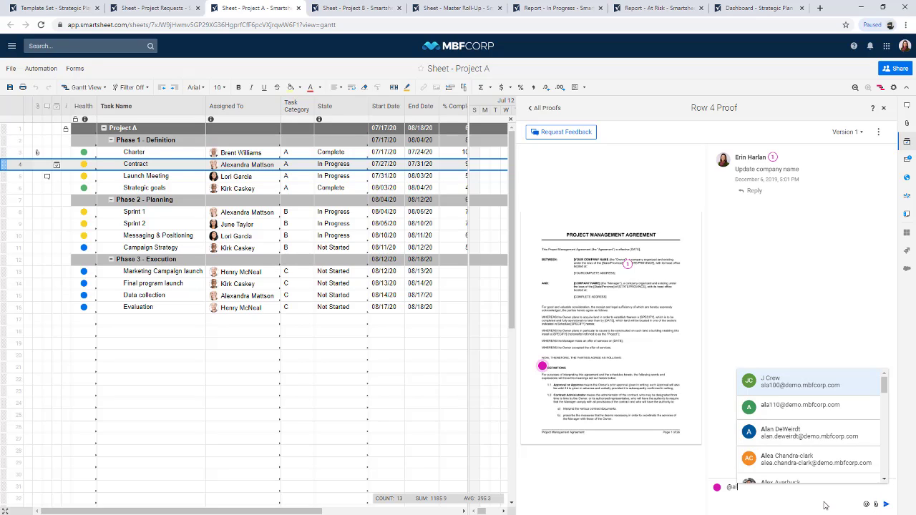
text(exan)
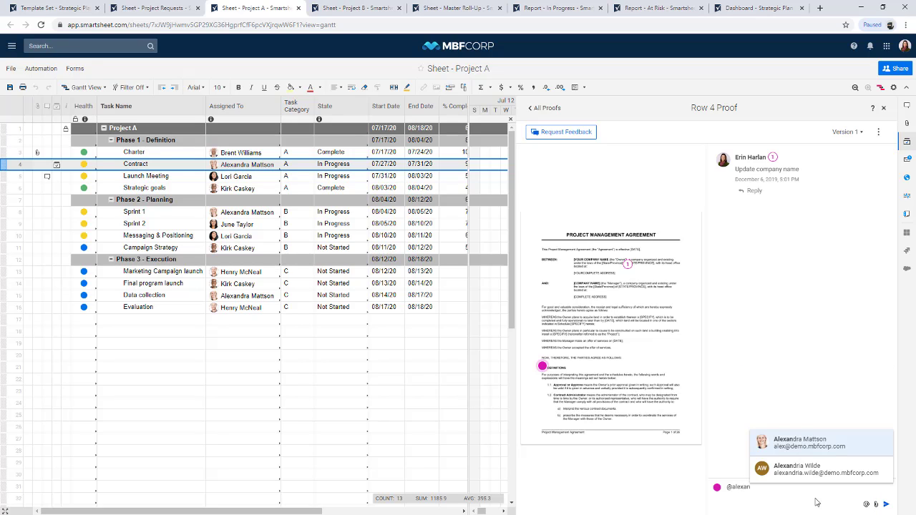
click(810, 445)
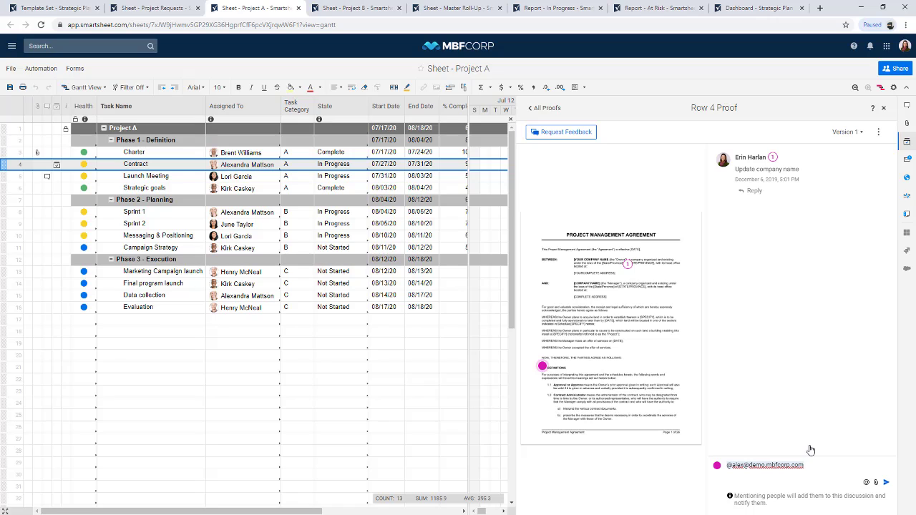
text(- please review this section)
key(Return)
Request feedback on the Contract proof from the Charter task's assignee with the default subject and message, and close the proof
click(558, 134)
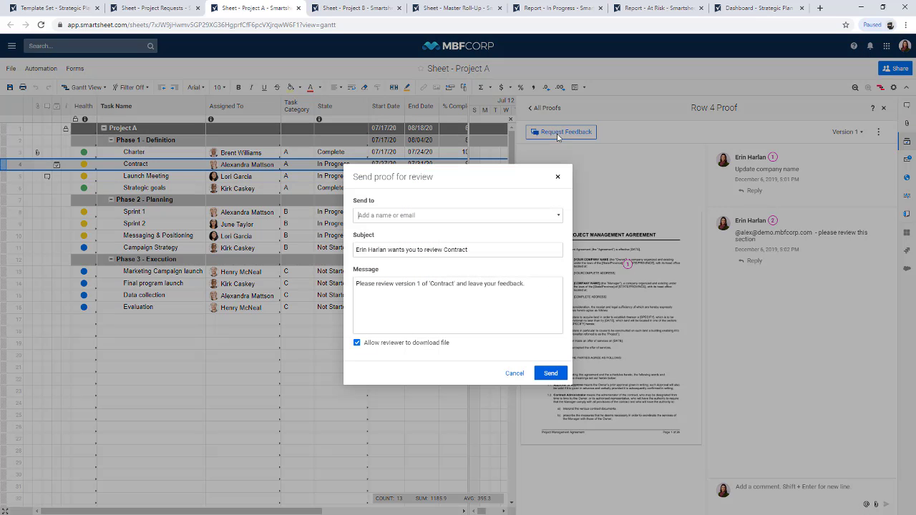
click(512, 214)
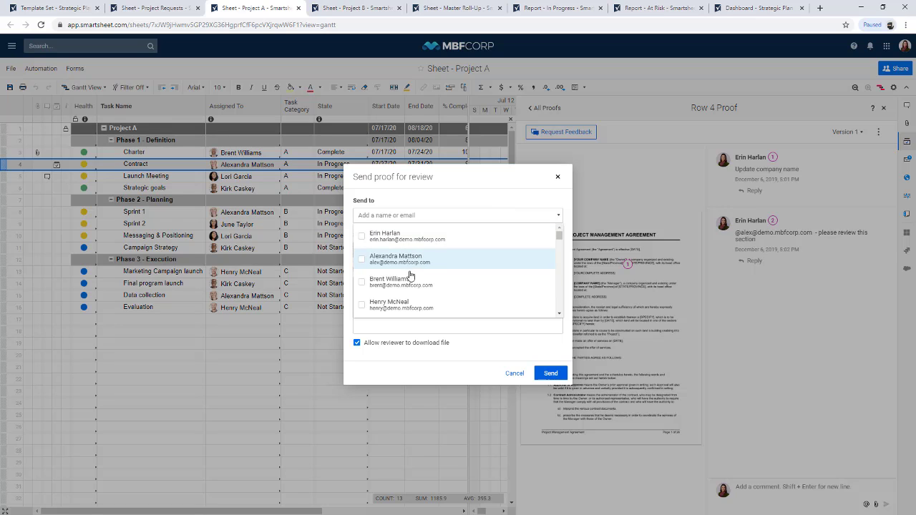
click(406, 281)
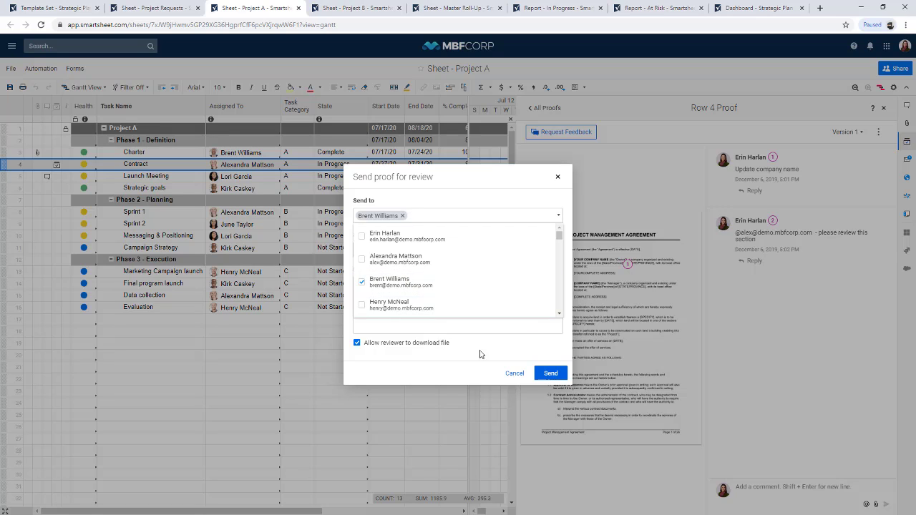
click(494, 330)
drag(526, 285, 351, 275)
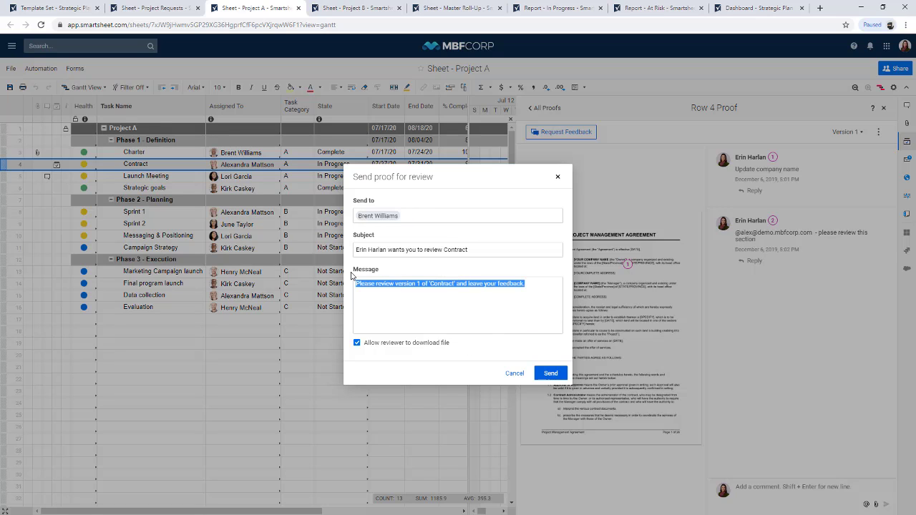
click(555, 374)
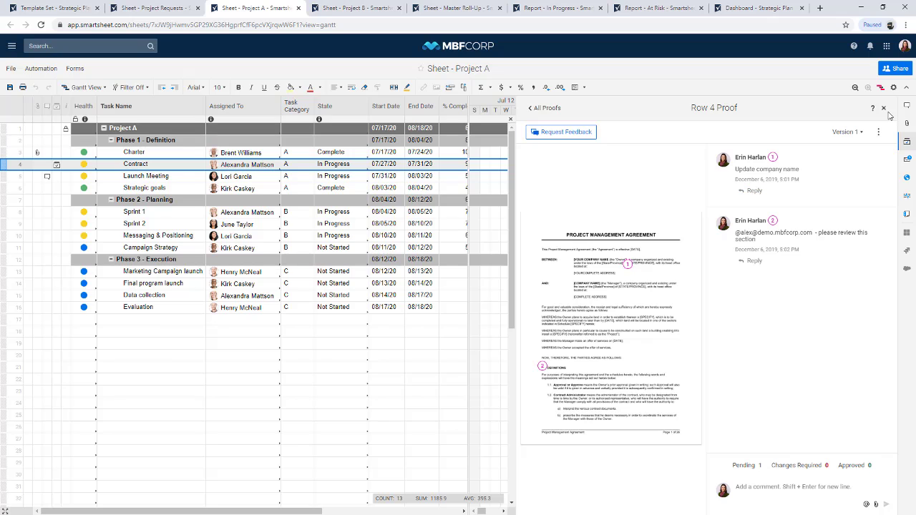
click(884, 109)
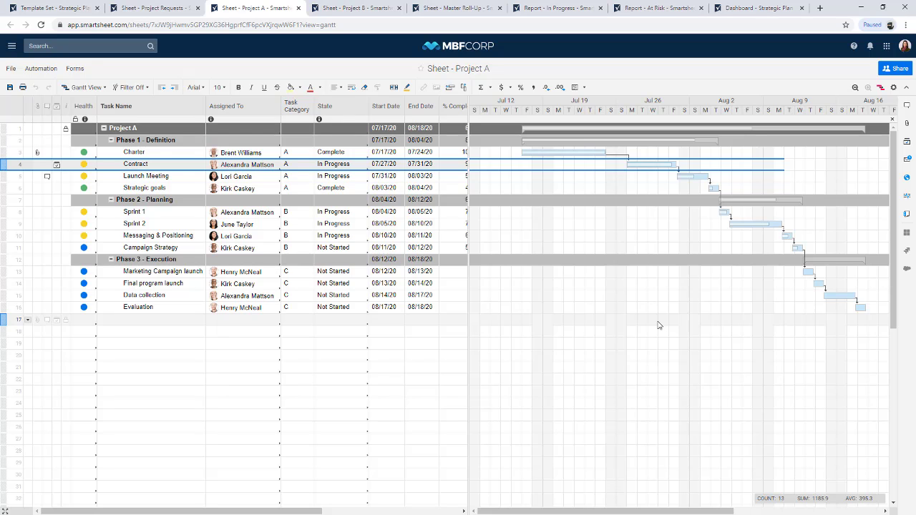
scroll(465, 289, down, 1)
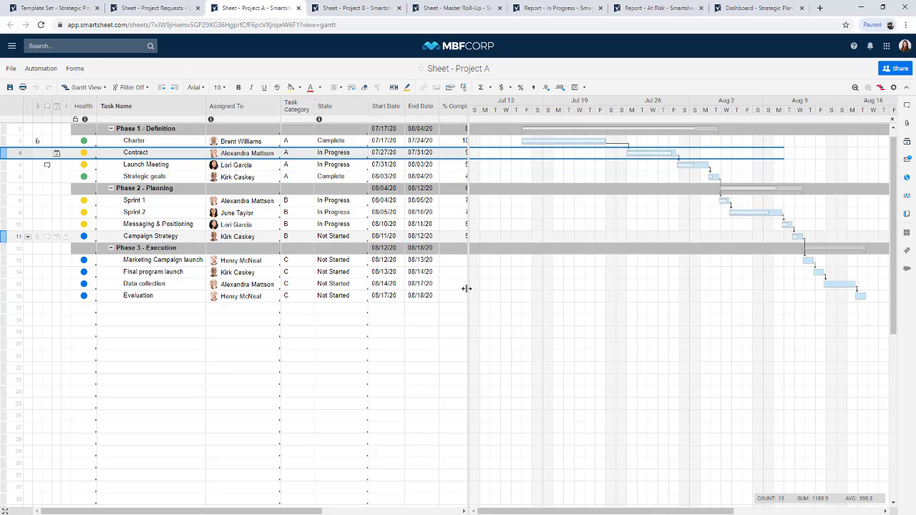
scroll(466, 288, up, 1)
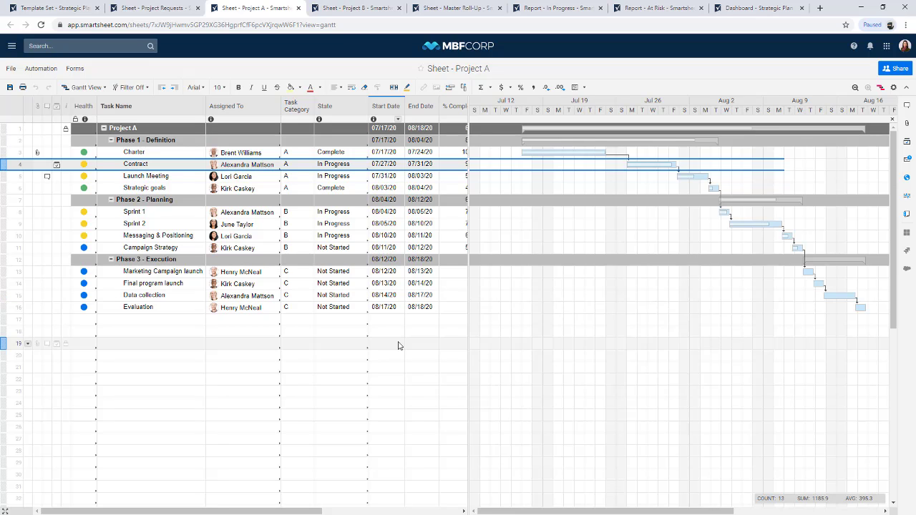
Go to the Master Roll-Up sheet and inspect the formulas behind the In Progress total and one team member's resource total
click(426, 16)
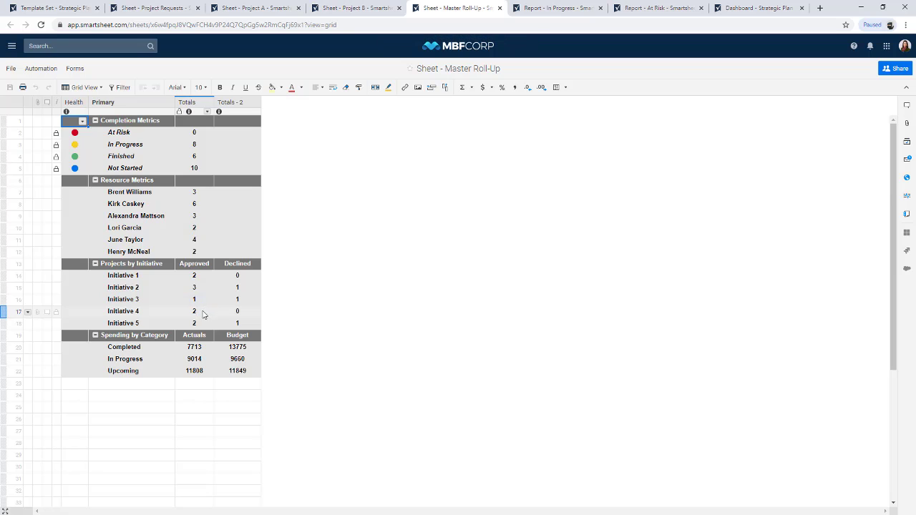
click(204, 148)
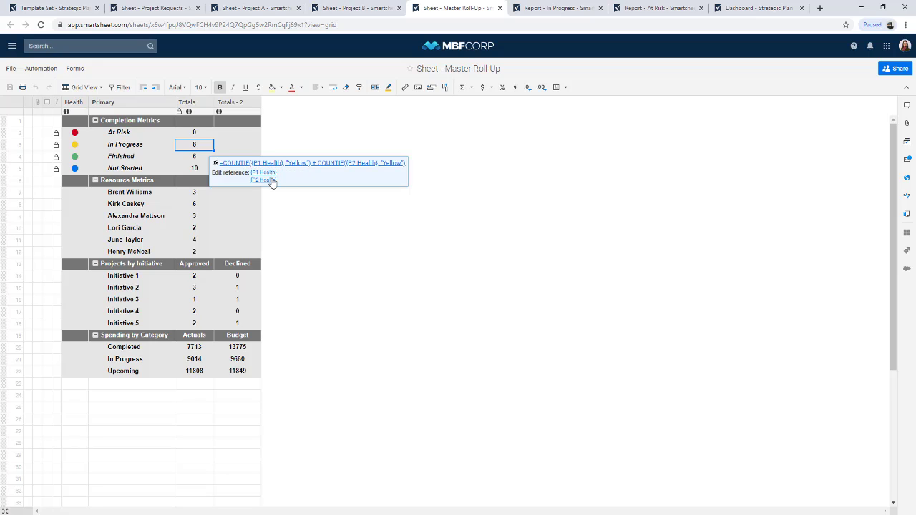
click(242, 206)
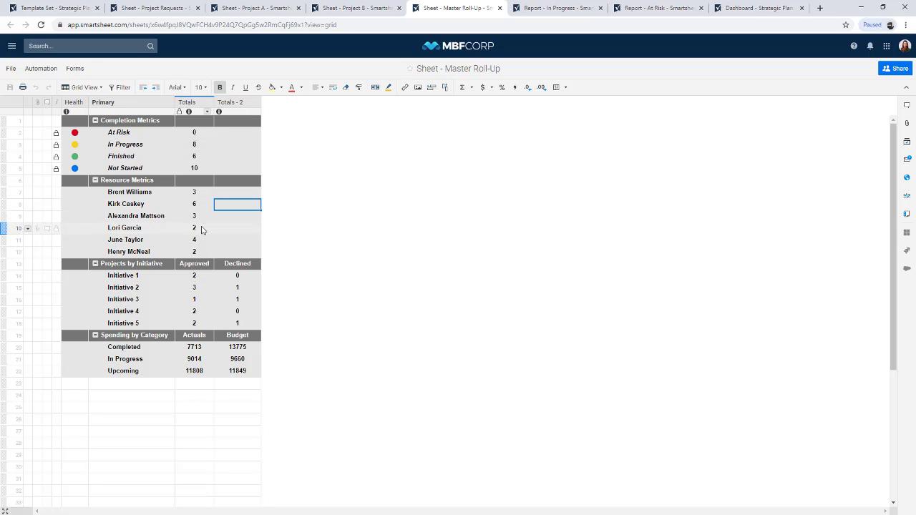
click(204, 239)
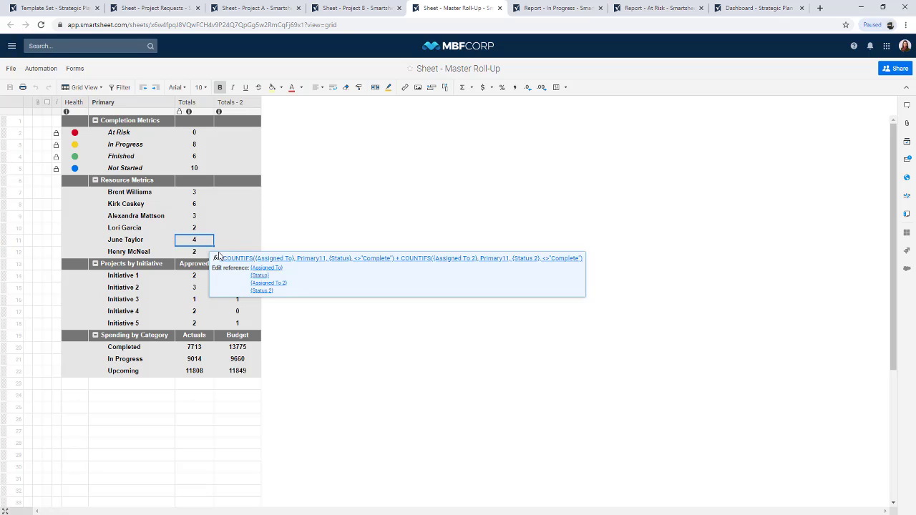
Inspect the formulas behind the approved and declined initiative counts and the actual and budget figures under Spending by Category
click(181, 291)
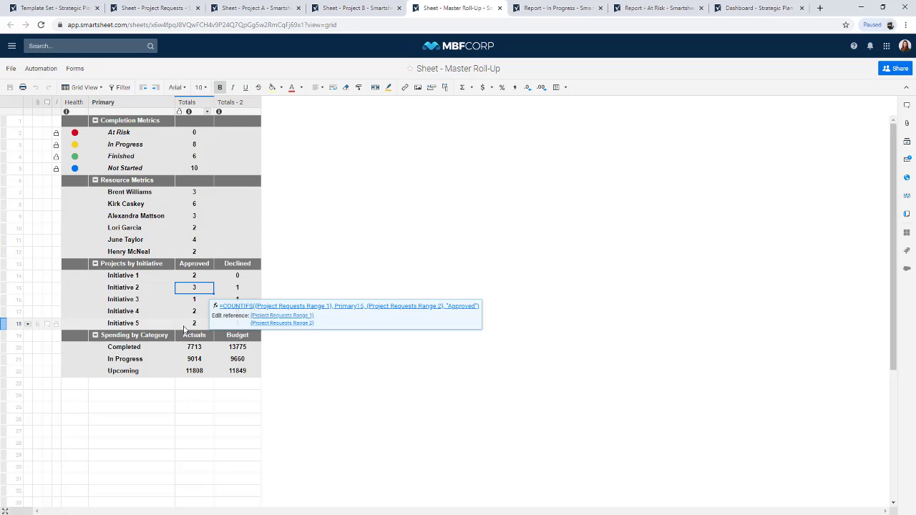
click(213, 322)
click(231, 301)
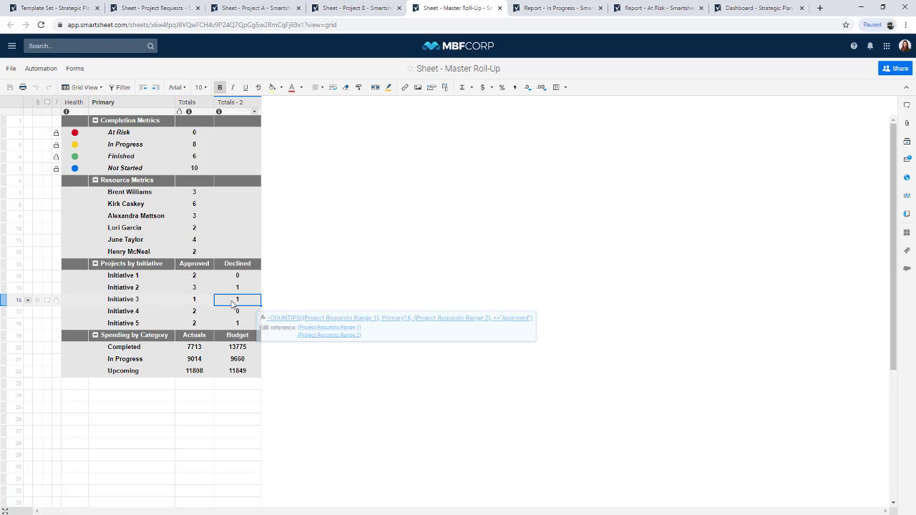
click(204, 362)
click(206, 349)
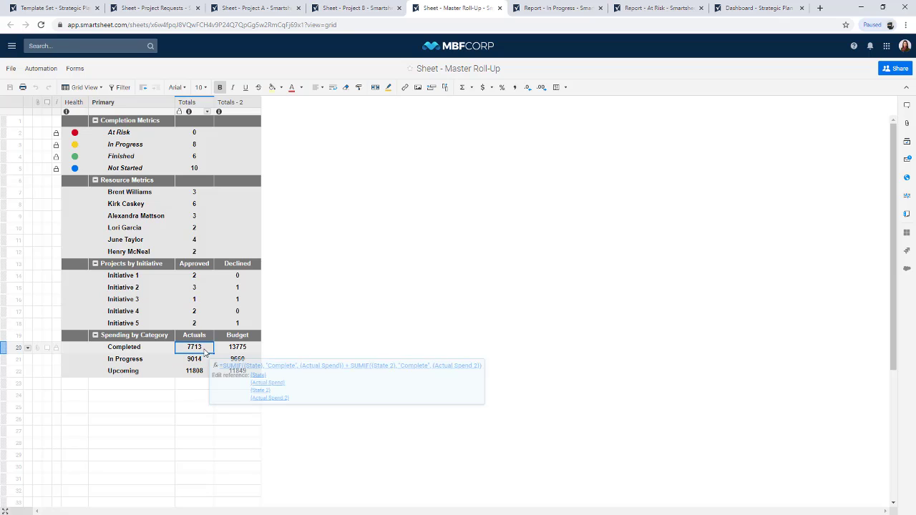
click(224, 349)
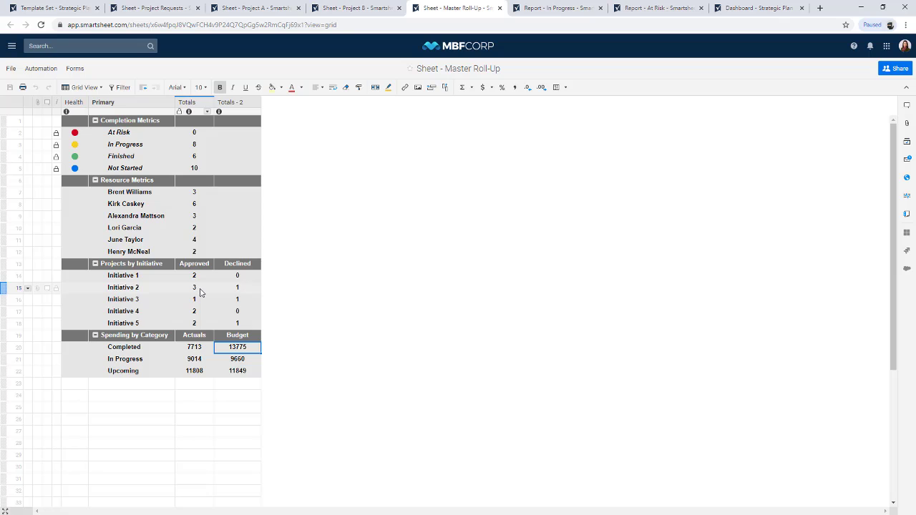
Switch to the In Progress report
click(545, 11)
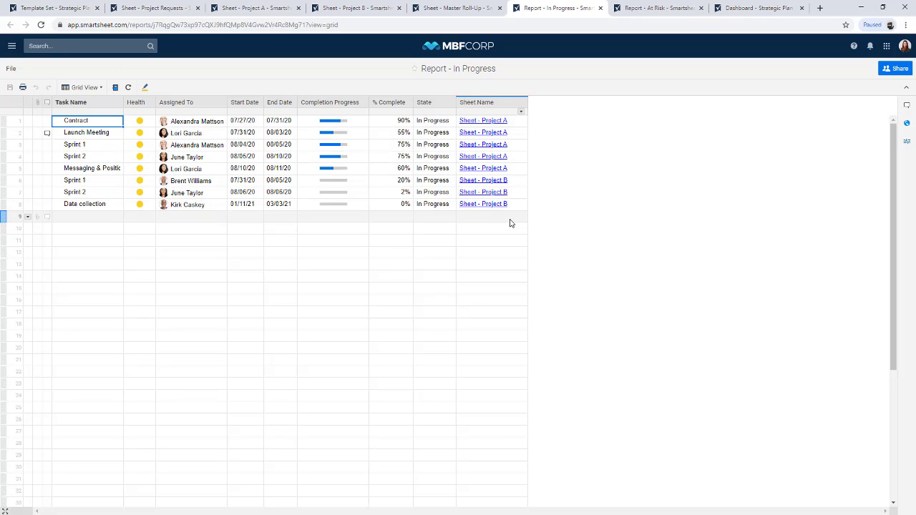
Restrict the In Progress report to one team member's tasks with an Assigned To criterion in Report Builder, and run it
click(115, 87)
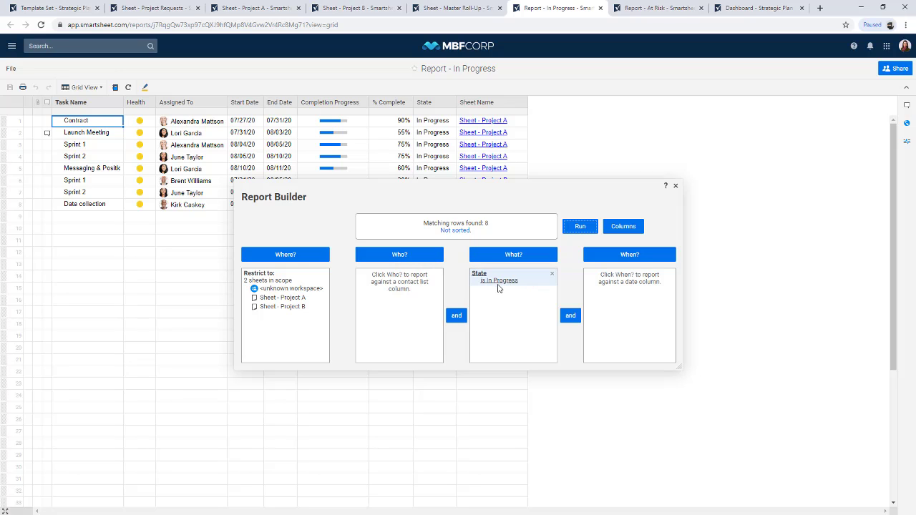
click(410, 256)
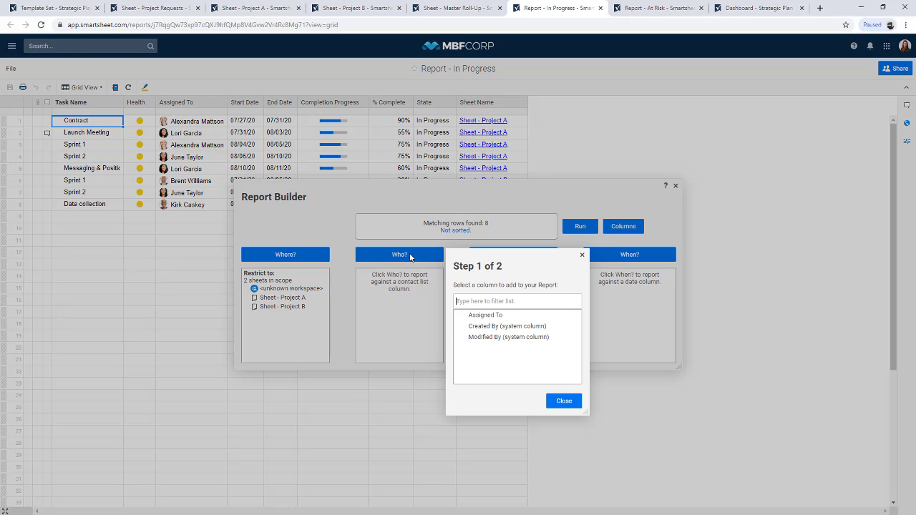
click(509, 316)
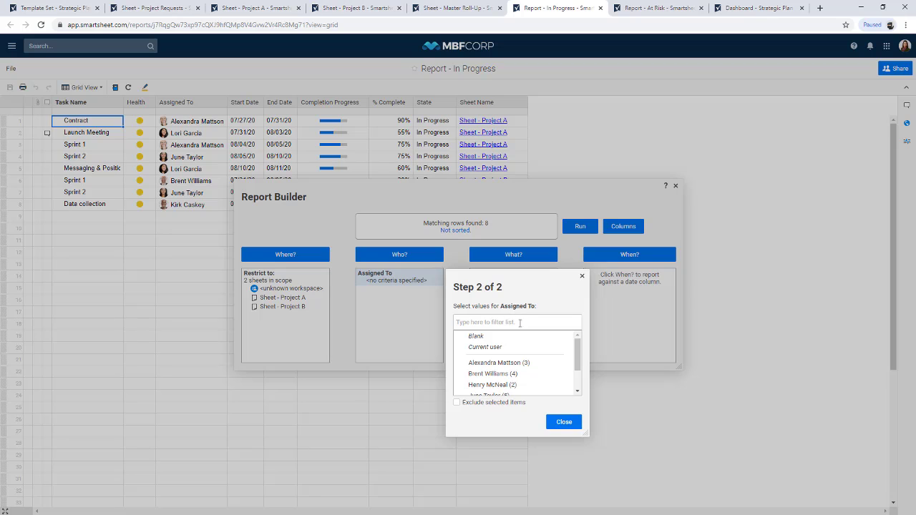
scroll(522, 340, down, 1)
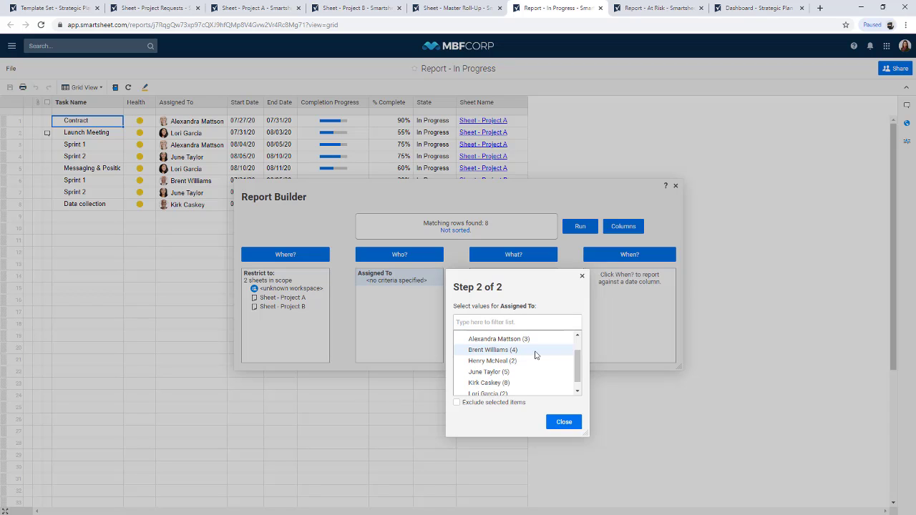
click(535, 351)
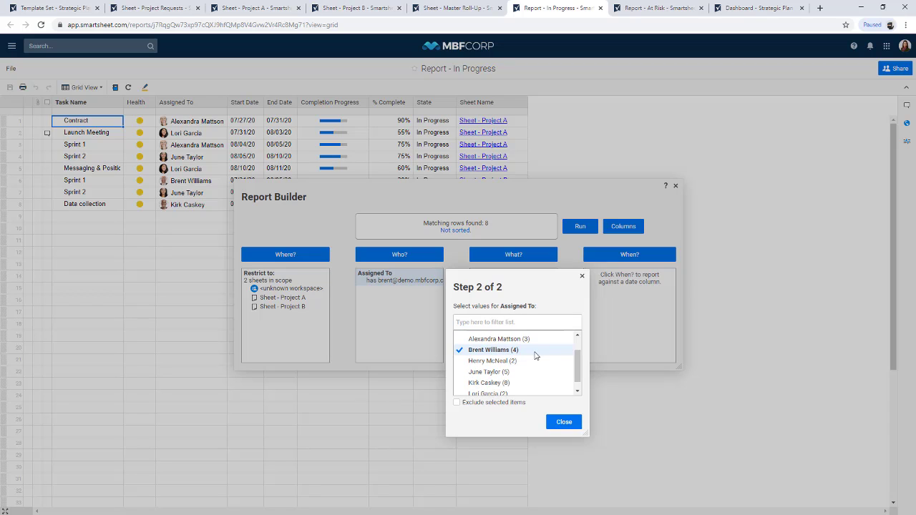
click(563, 422)
click(579, 227)
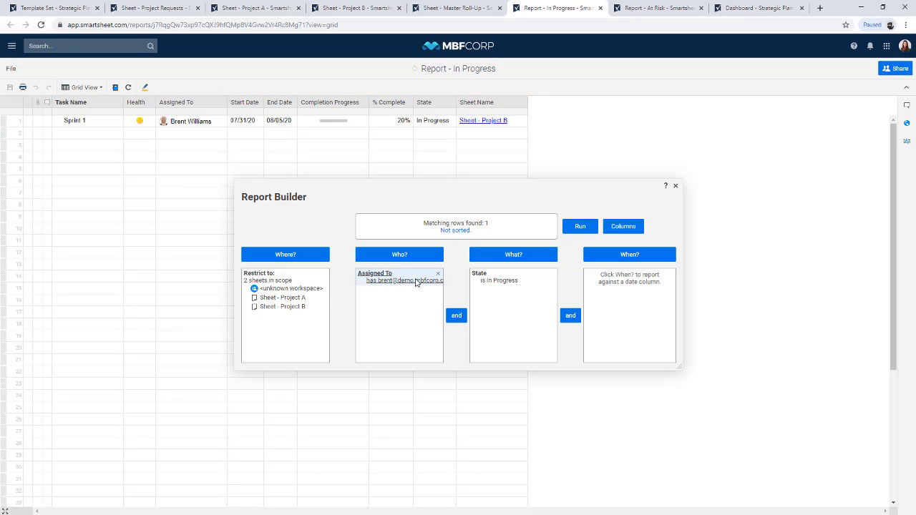
Remove the Assigned To criterion, rerun the report and close Report Builder
click(438, 274)
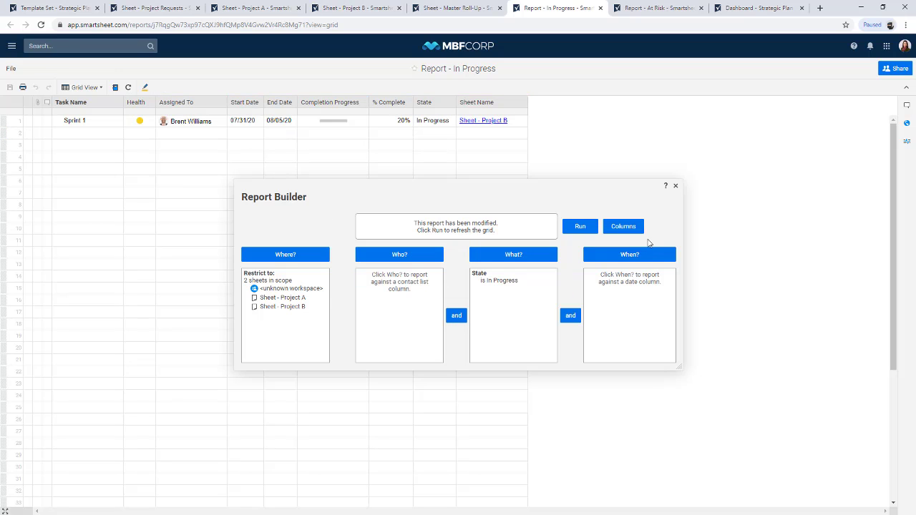
click(574, 227)
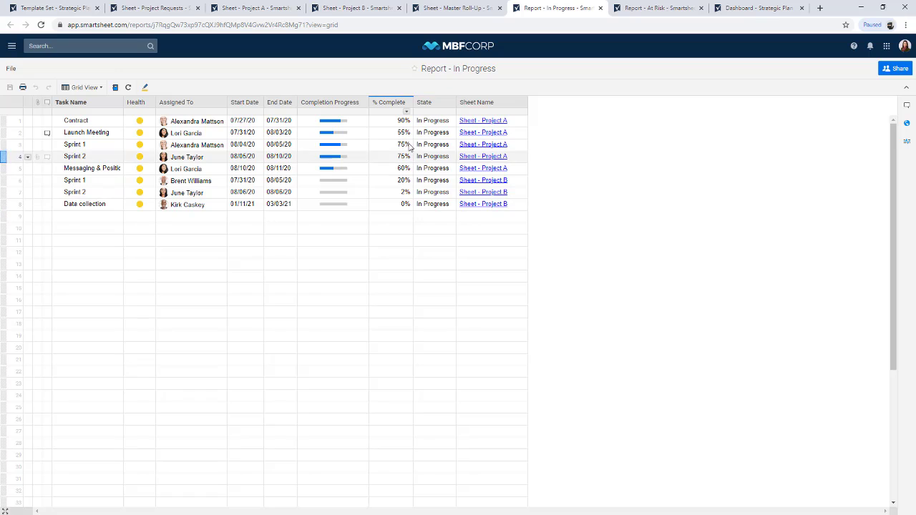
click(395, 218)
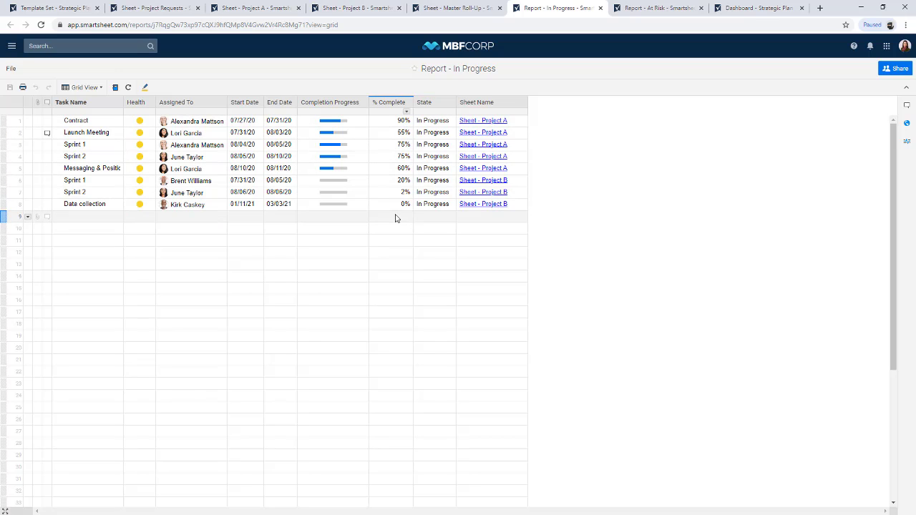
click(444, 216)
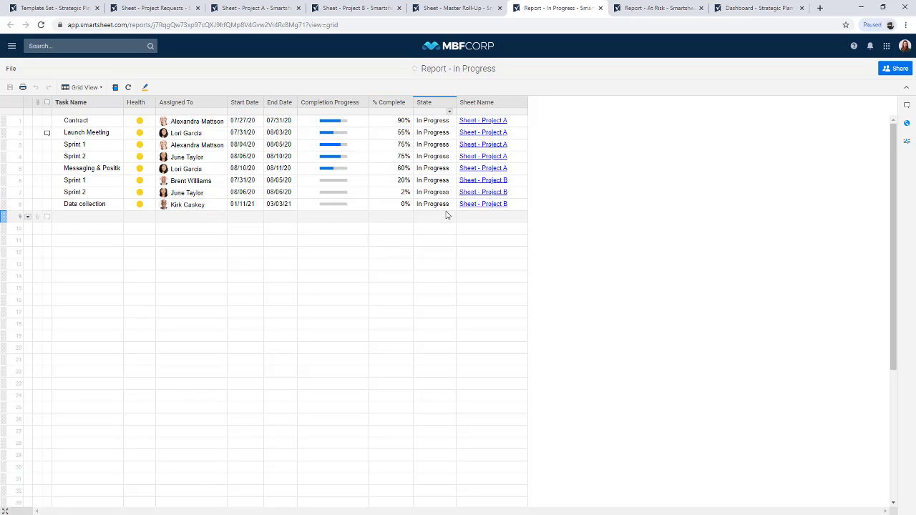
Set Project A's Sprint 2 task to Complete at 100% in the In Progress report and save the changes
click(451, 160)
click(449, 157)
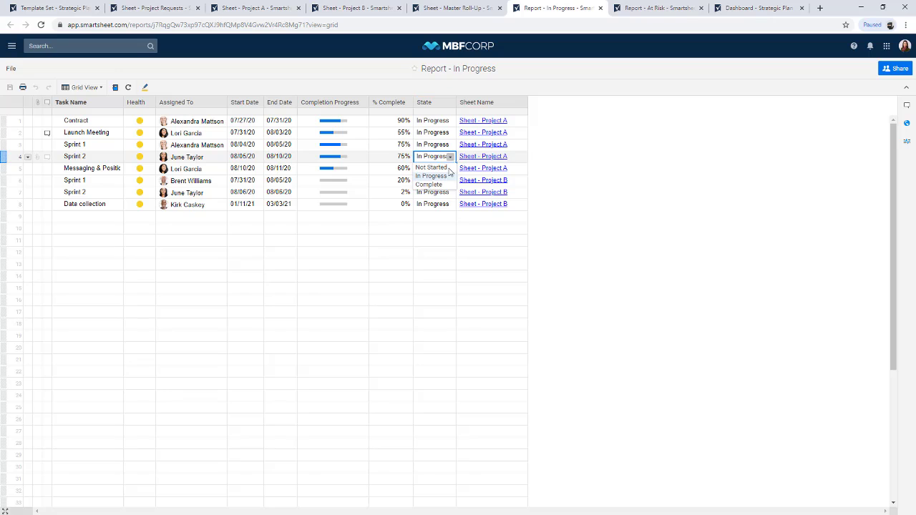
click(430, 184)
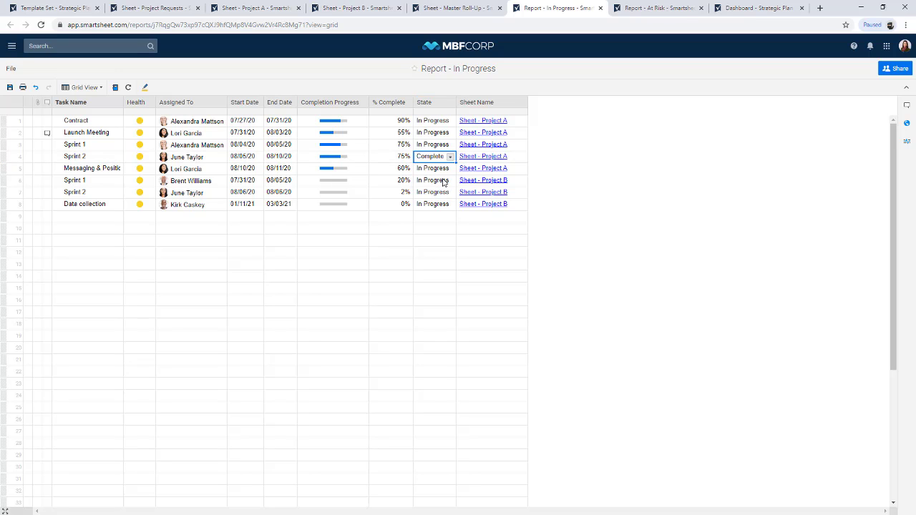
click(382, 159)
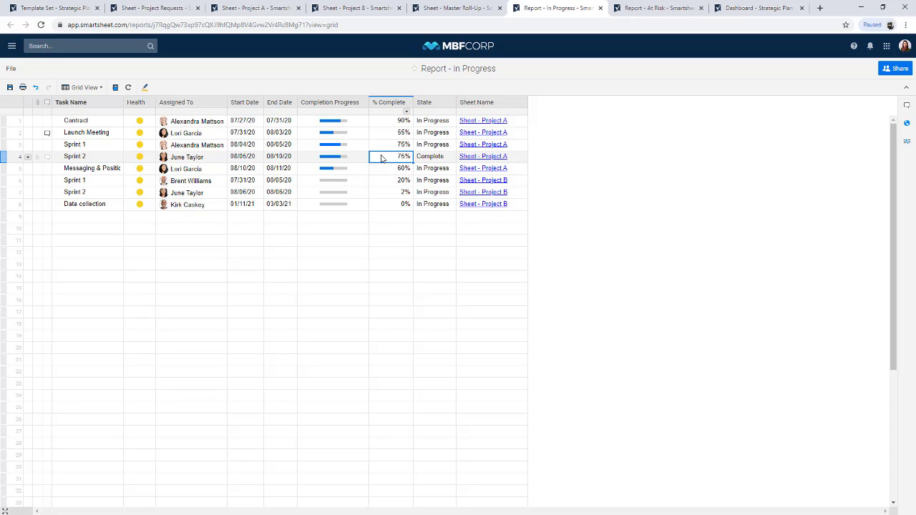
text(100)
key(shift+Tab)
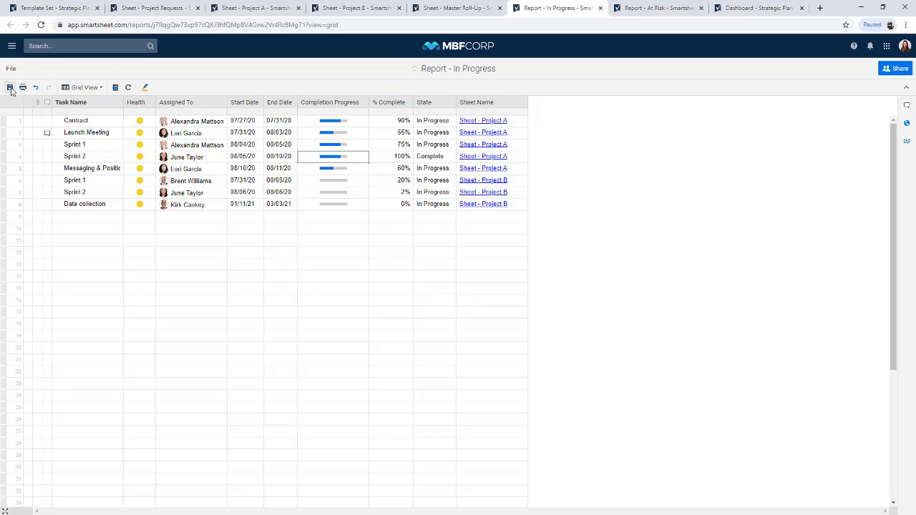
click(10, 87)
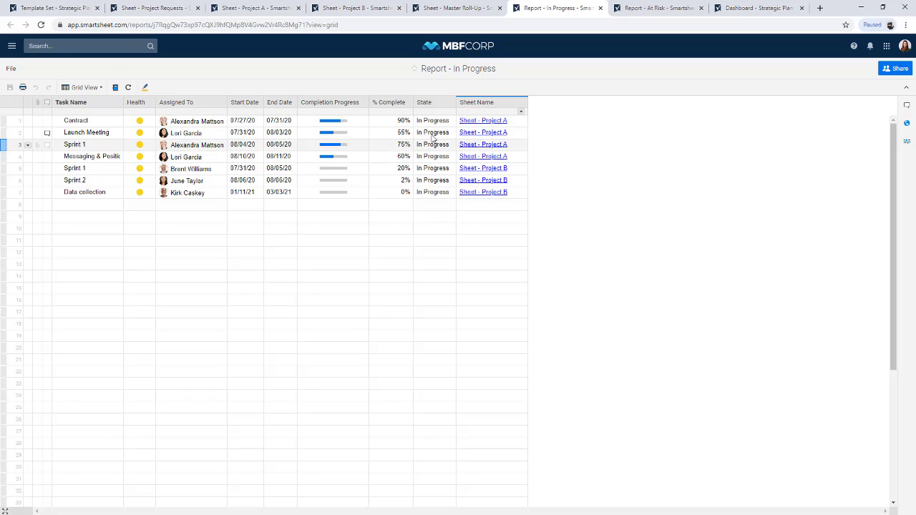
Check the Sprint 2 task's State in the Project A sheet and return to the In Progress report
click(241, 10)
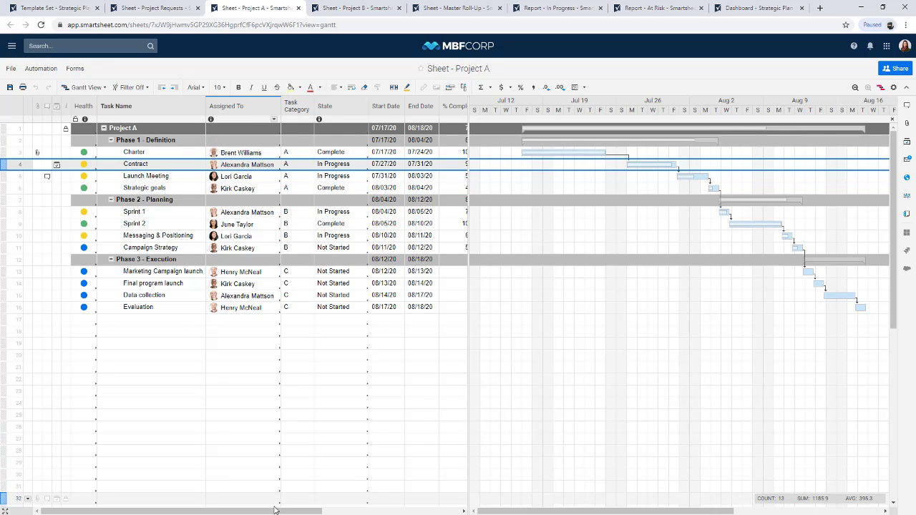
mouse_move(281, 511)
mouse_down()
mouse_move(371, 513)
mouse_move(324, 512)
mouse_move(289, 499)
mouse_up()
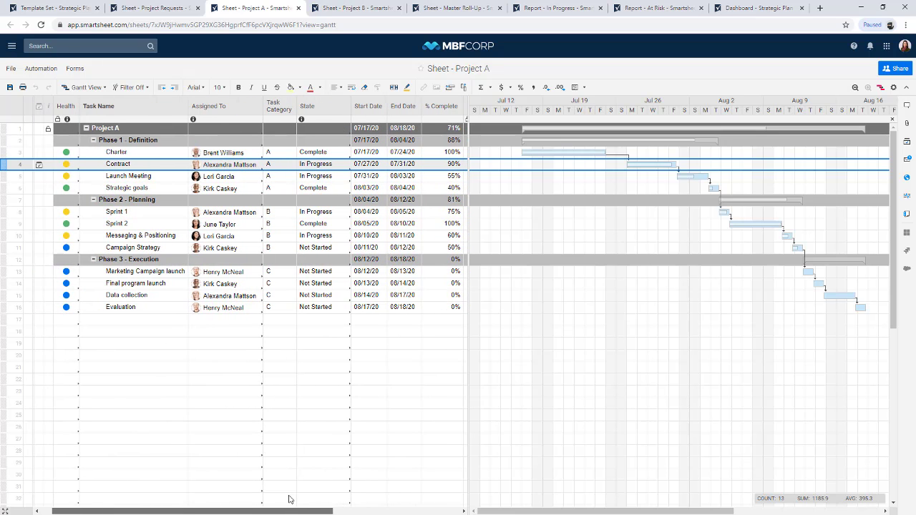
click(318, 224)
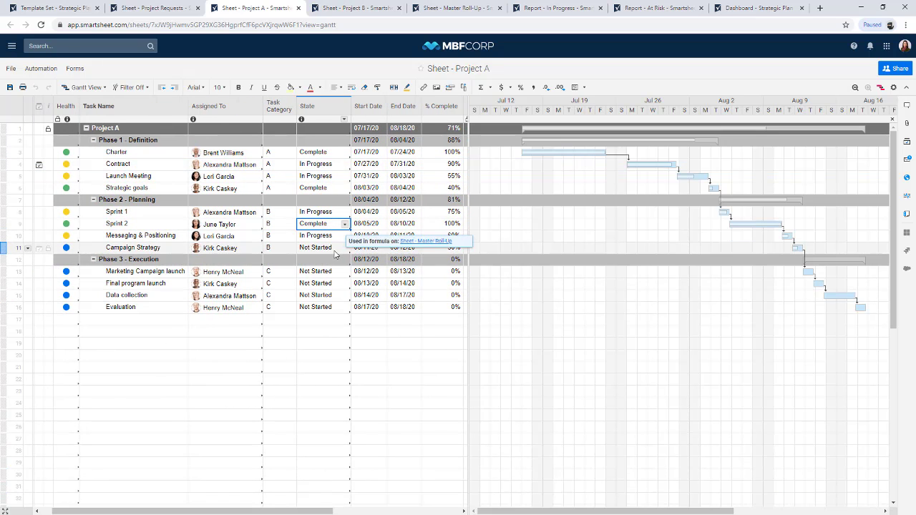
key(ctrl+6)
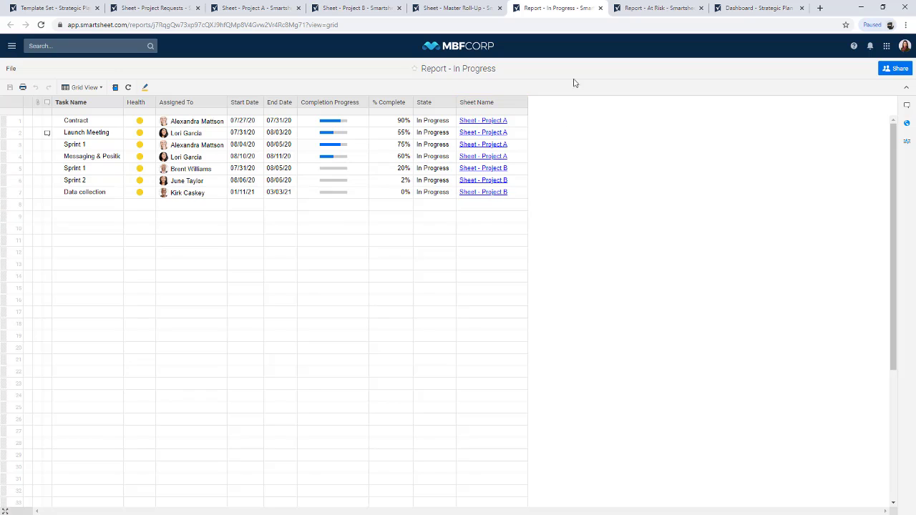
Review the At Risk report and look through the widgets of the Strategic Plan dashboard
click(628, 9)
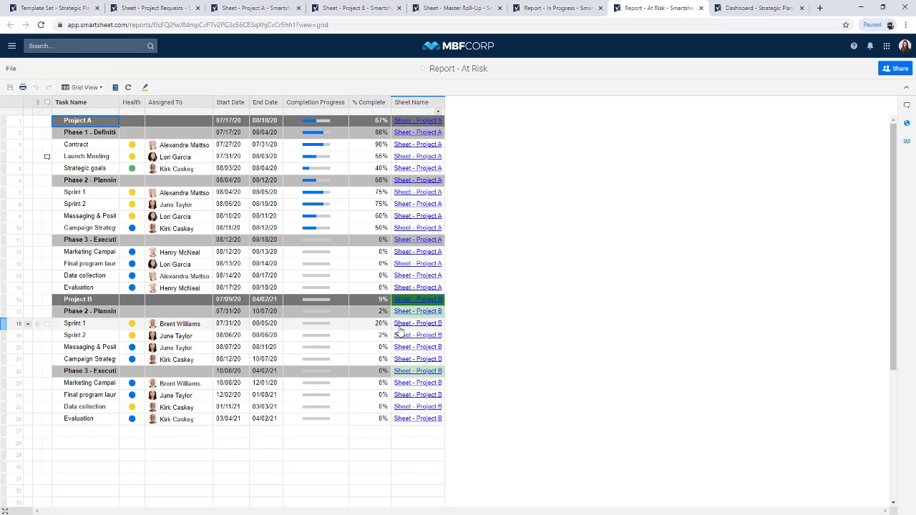
click(729, 8)
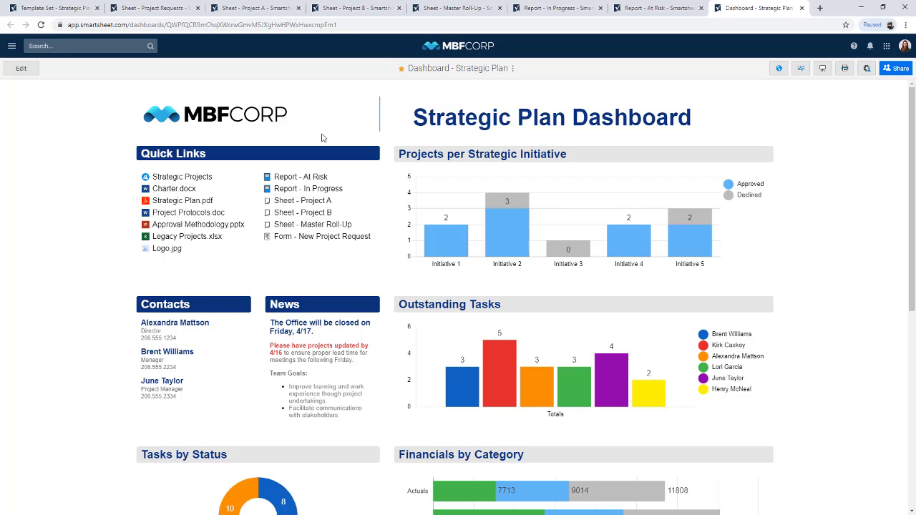
scroll(322, 137, down, 3)
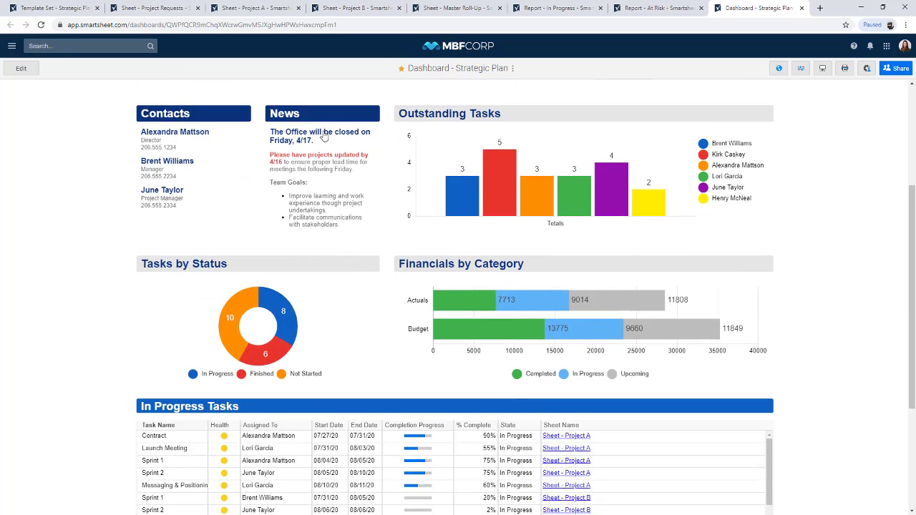
scroll(324, 137, down, 1)
scroll(325, 135, up, 4)
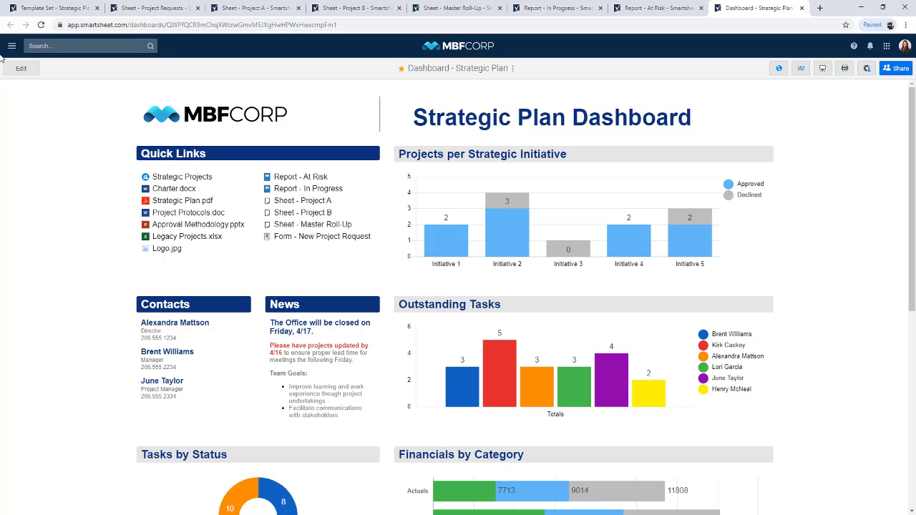
Start editing the Strategic Plan dashboard, view the widget types that can be added, and close the widget chooser
click(17, 69)
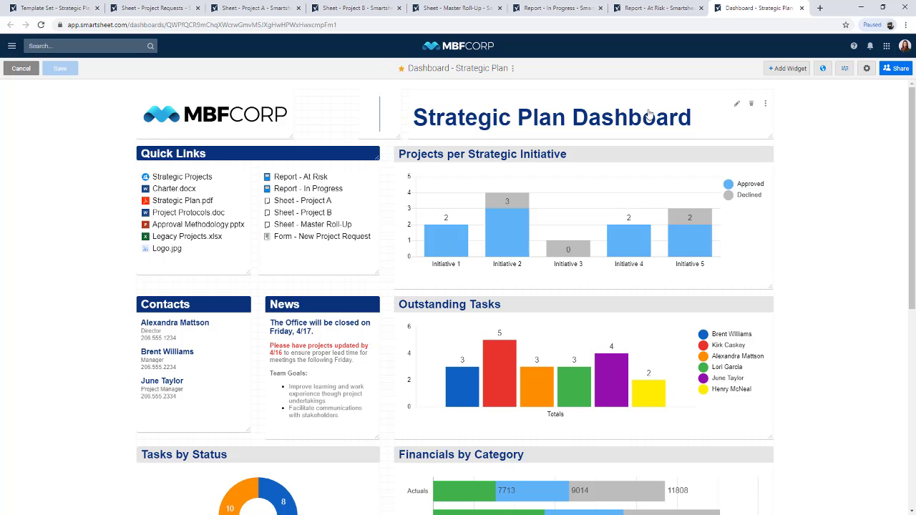
click(788, 69)
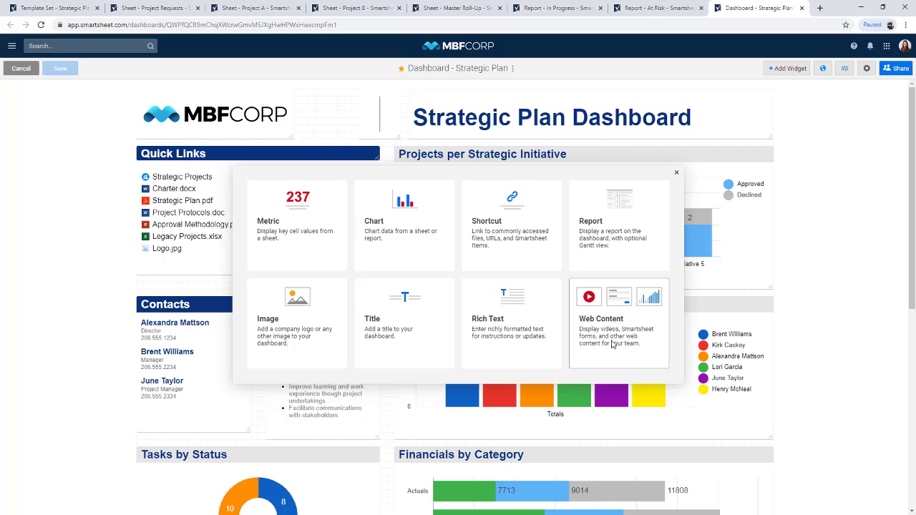
click(677, 175)
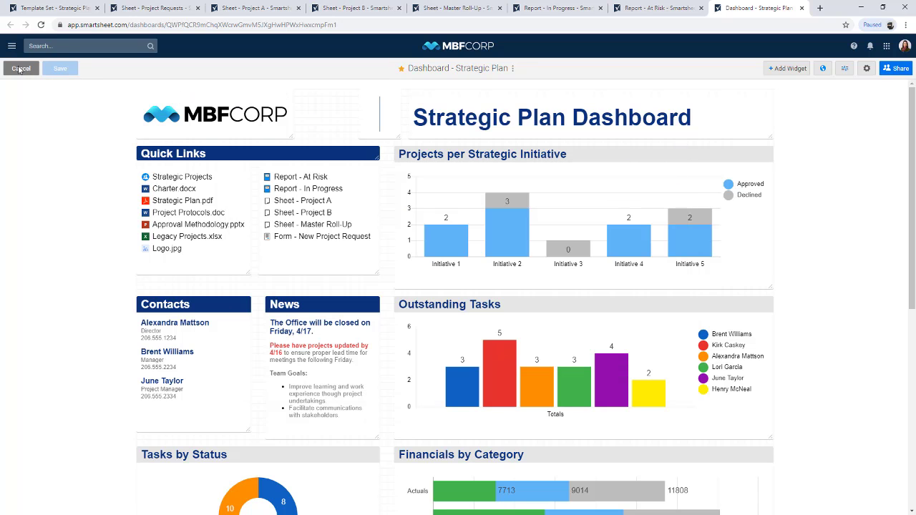
Select the company logo widget, look over the dashboard's editable layout, and leave edit mode without saving
scroll(399, 276, down, 3)
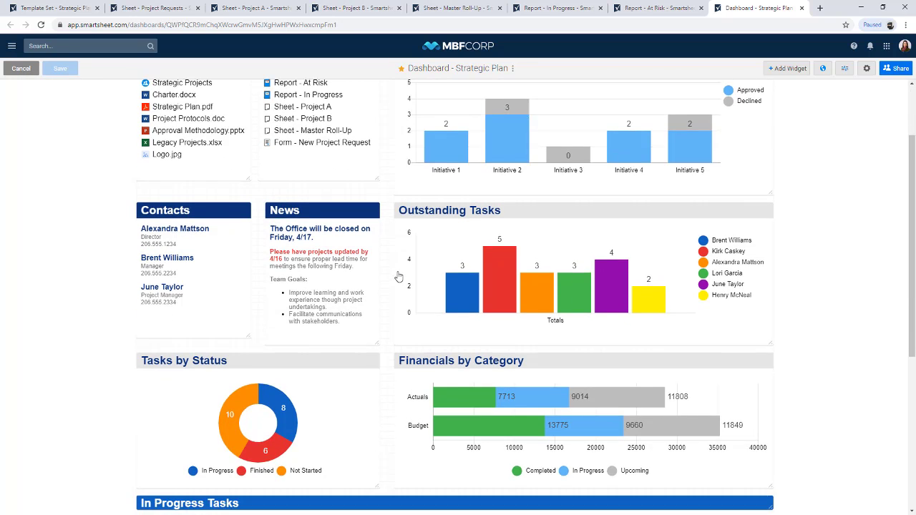
scroll(399, 276, up, 4)
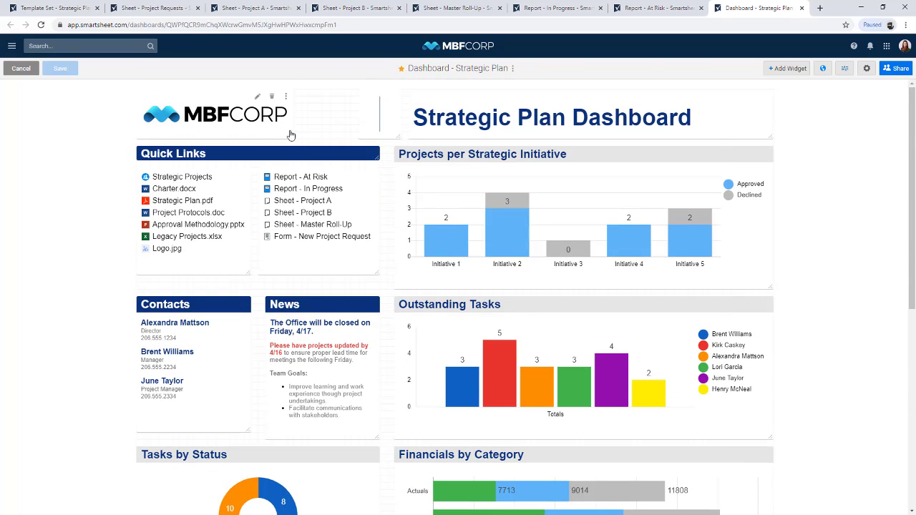
drag(321, 123, 248, 123)
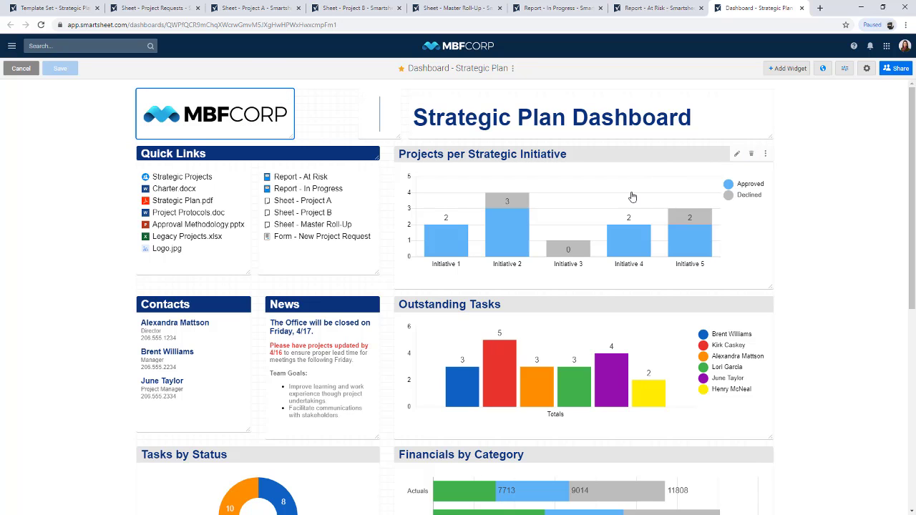
scroll(555, 243, down, 5)
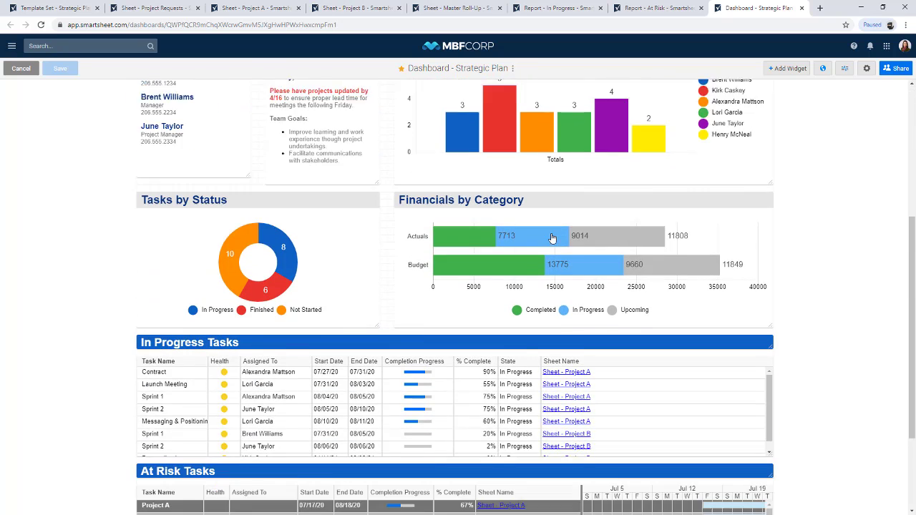
scroll(547, 227, up, 4)
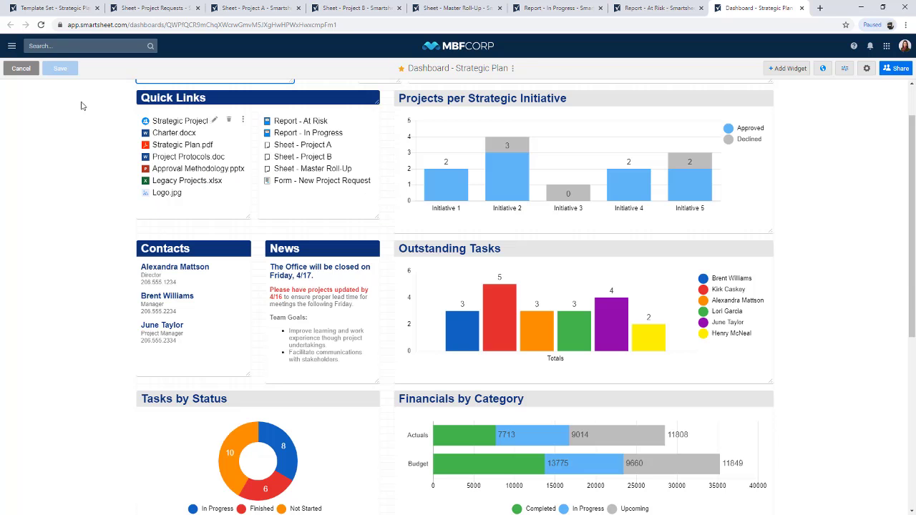
click(18, 69)
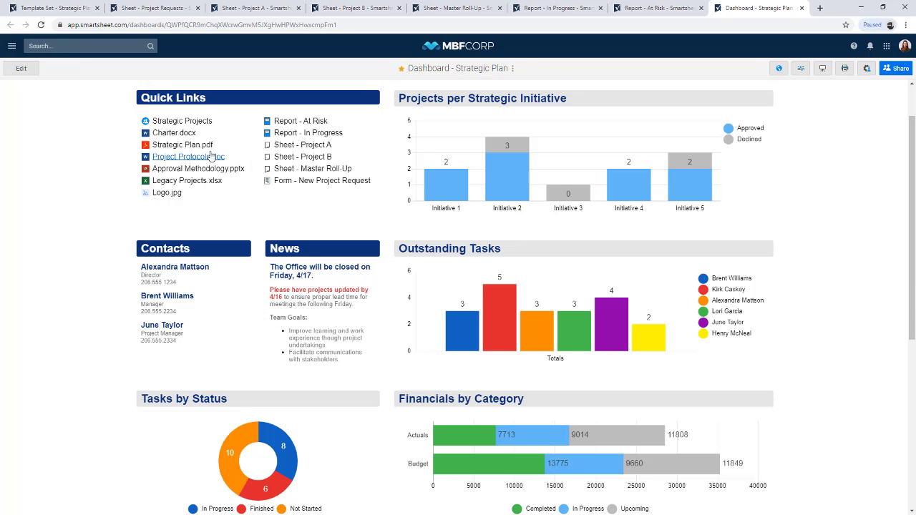
Inspect the approved count for Initiative 4 in the Projects per Strategic Initiative chart and go to the Master Roll-Up sheet
scroll(205, 127, up, 1)
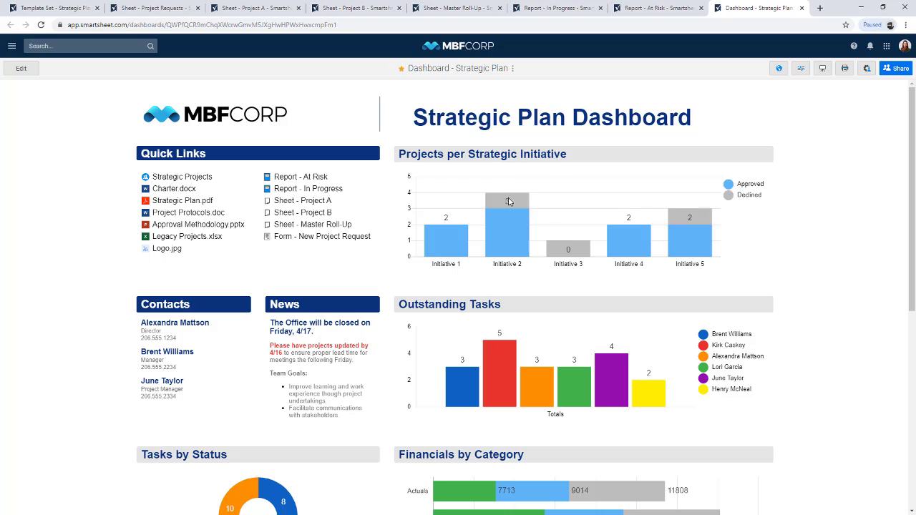
mouse_move(629, 245)
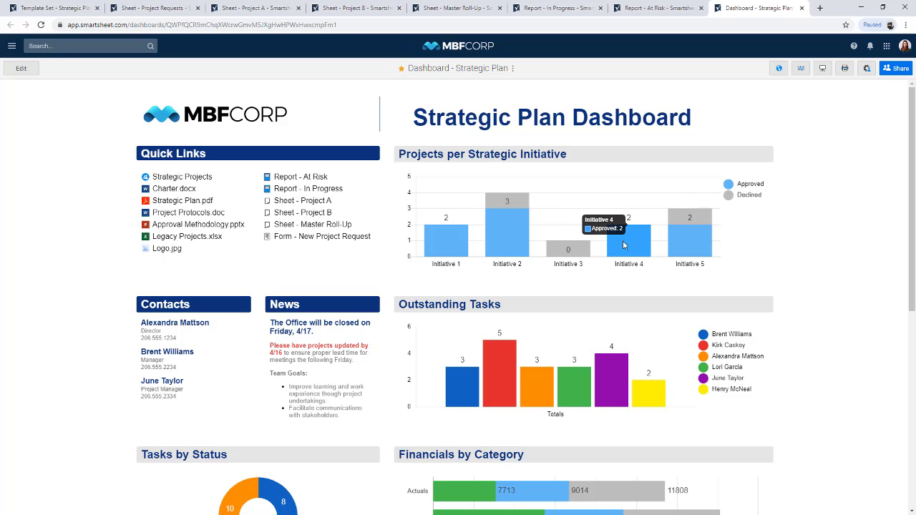
click(462, 14)
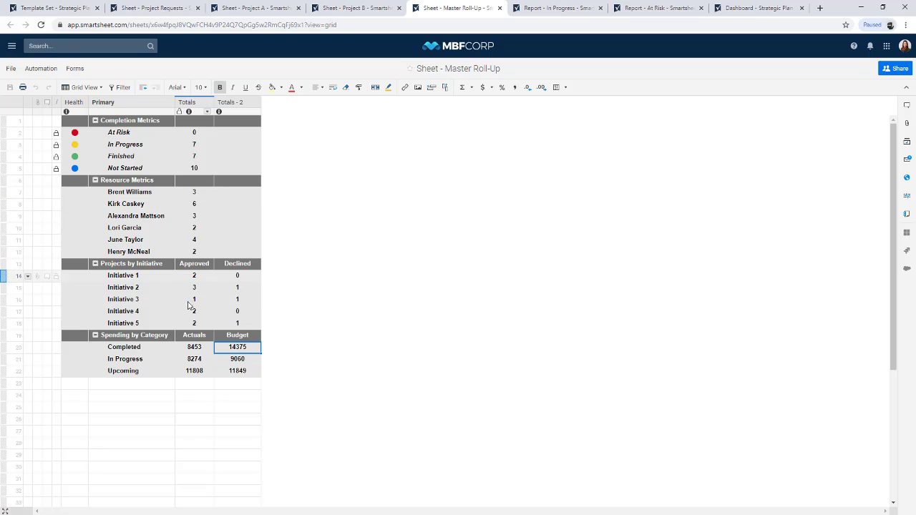
Return to the Strategic Plan dashboard and inspect the Outstanding Tasks and Tasks by Status charts
click(753, 8)
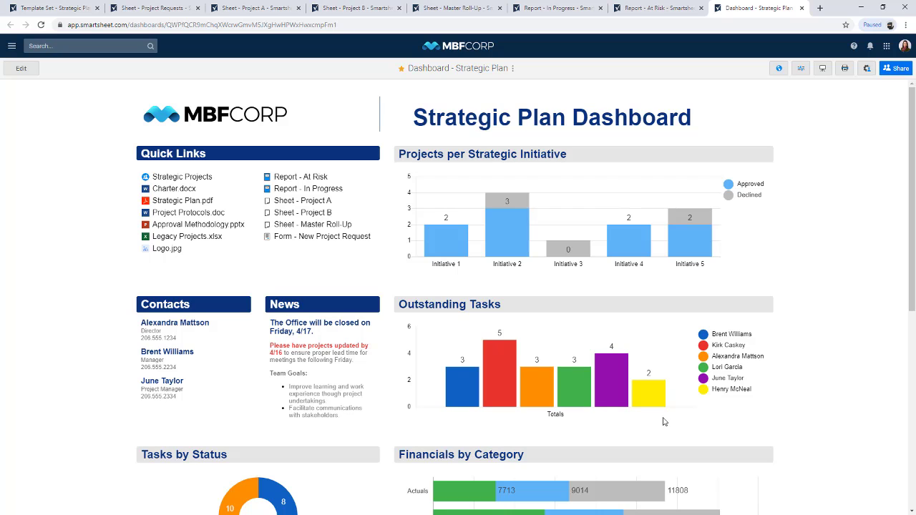
mouse_move(498, 381)
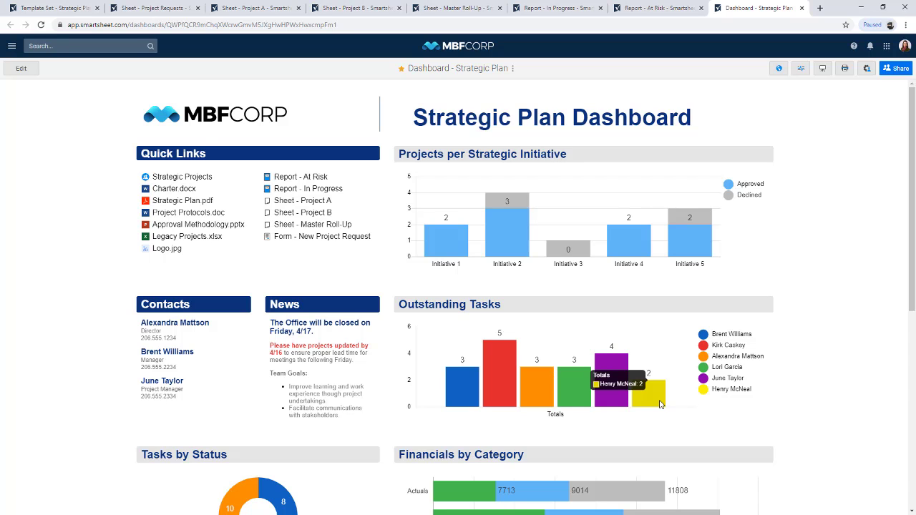
scroll(688, 404, down, 1)
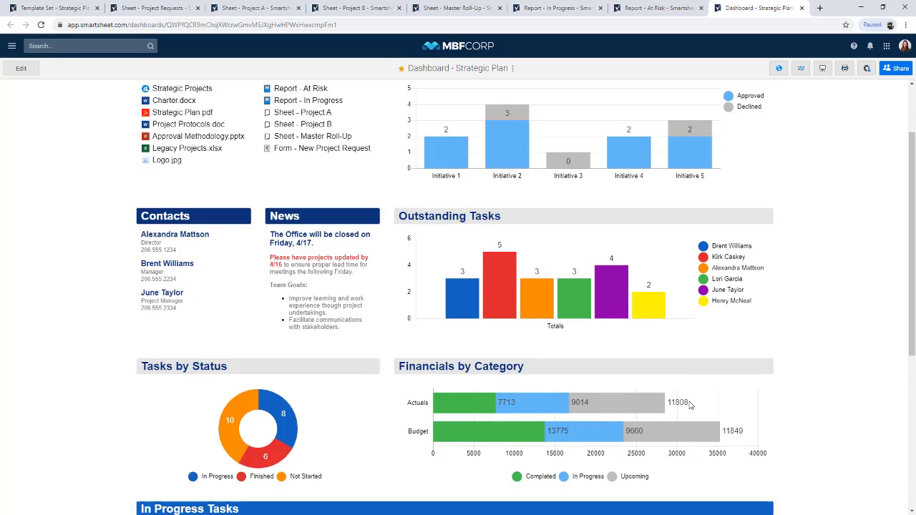
scroll(688, 405, down, 1)
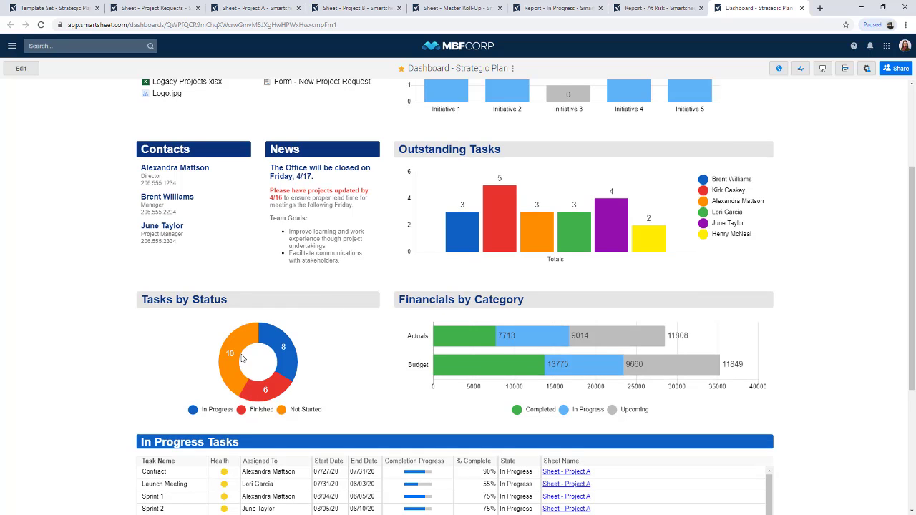
mouse_move(235, 365)
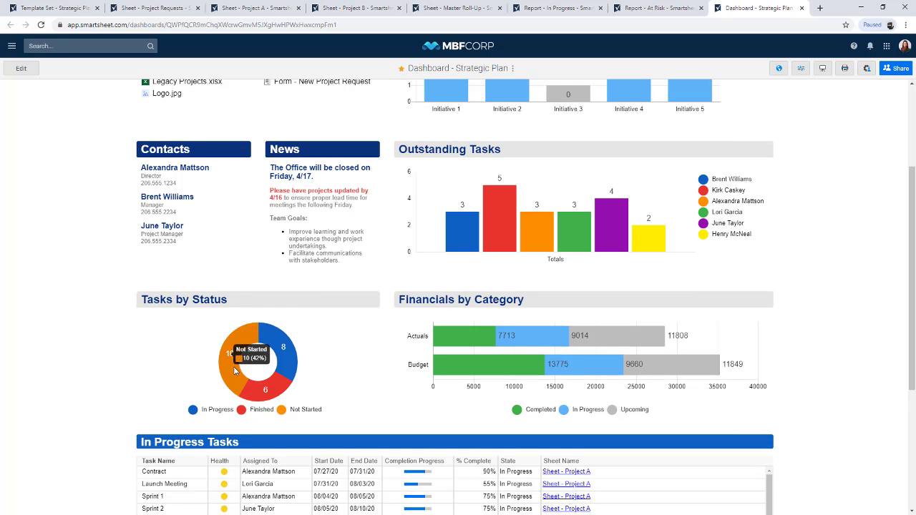
scroll(374, 380, up, 1)
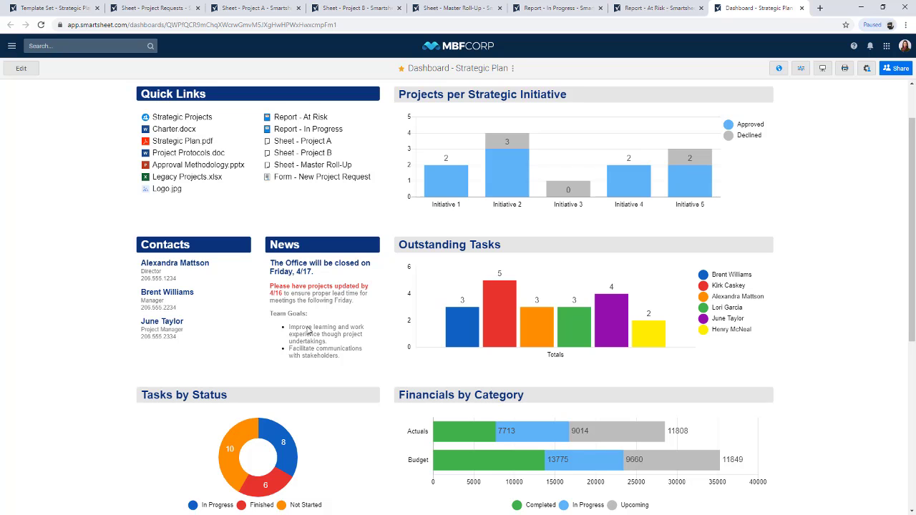
Look through the In Progress Tasks and At Risk Tasks report widgets on the dashboard and return to its beginning
scroll(307, 329, down, 5)
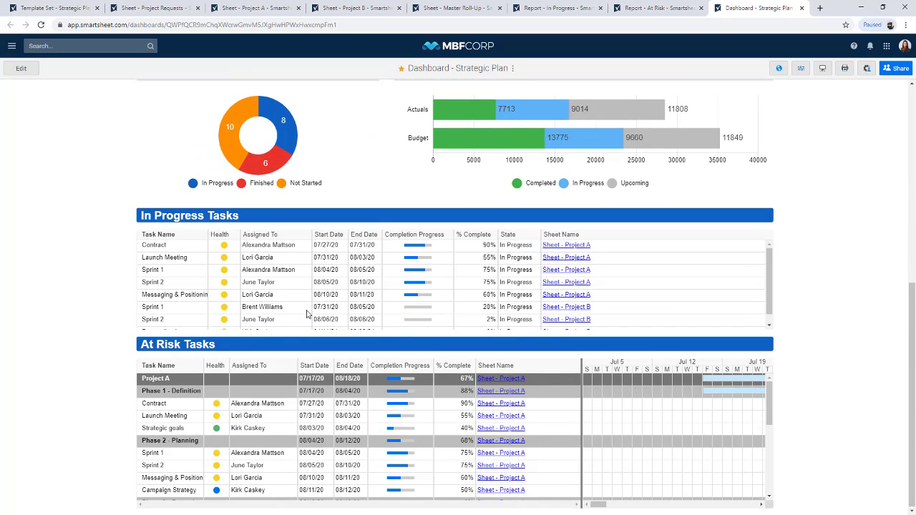
scroll(308, 315, down, 1)
scroll(254, 266, up, 1)
scroll(254, 269, down, 1)
scroll(384, 343, up, 1)
scroll(644, 429, down, 1)
scroll(533, 399, down, 1)
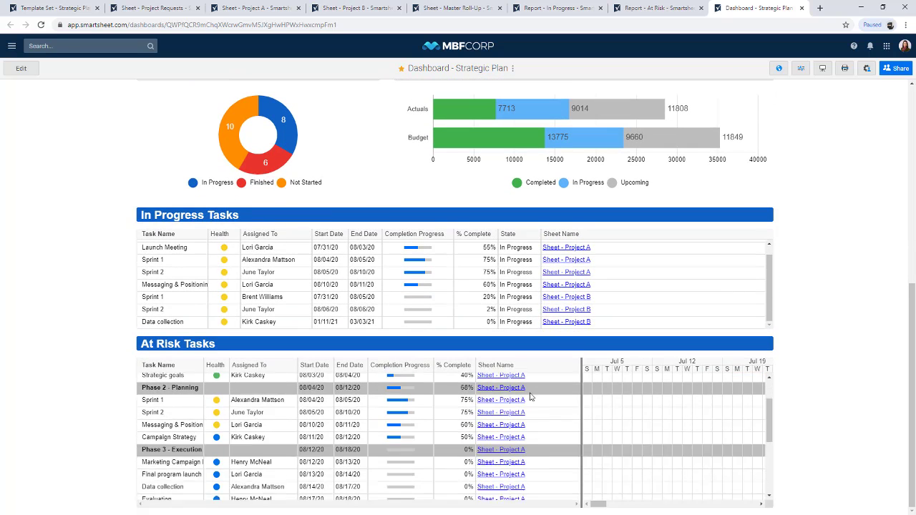
scroll(530, 397, down, 1)
scroll(535, 412, up, 3)
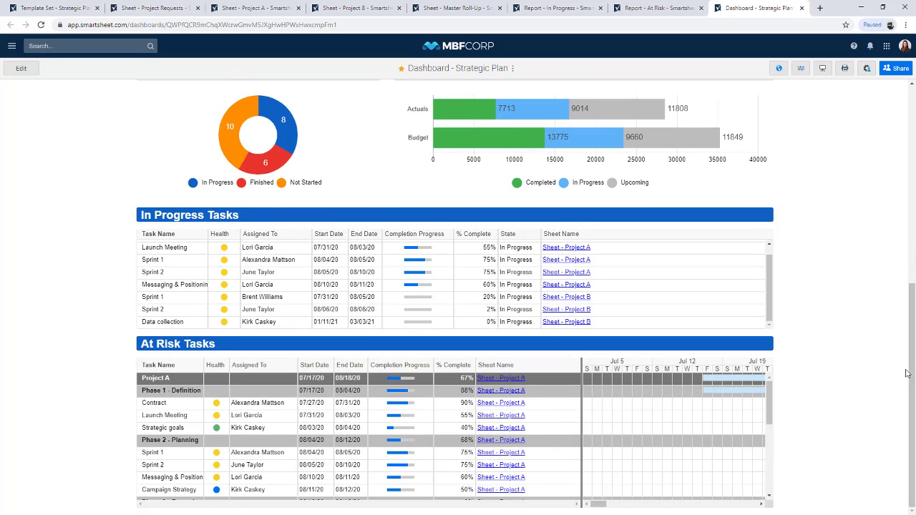
scroll(588, 387, down, 2)
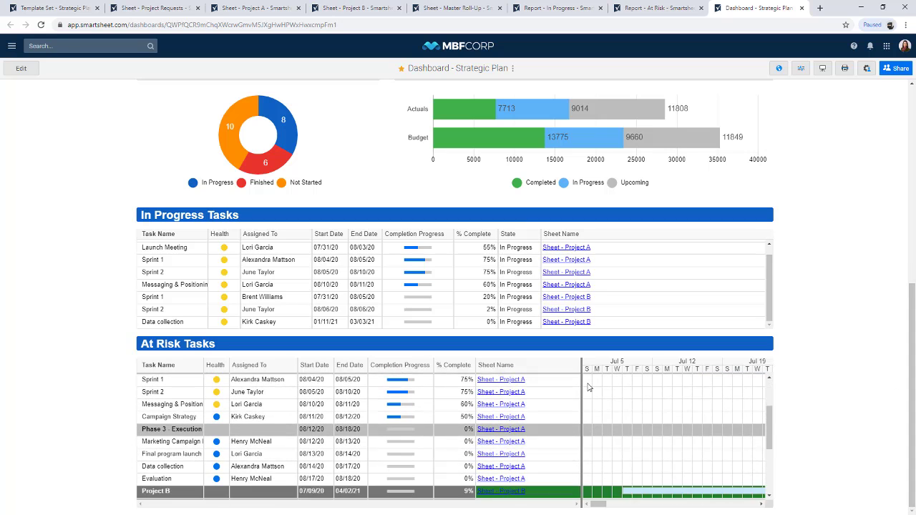
scroll(588, 387, up, 3)
scroll(584, 281, up, 1)
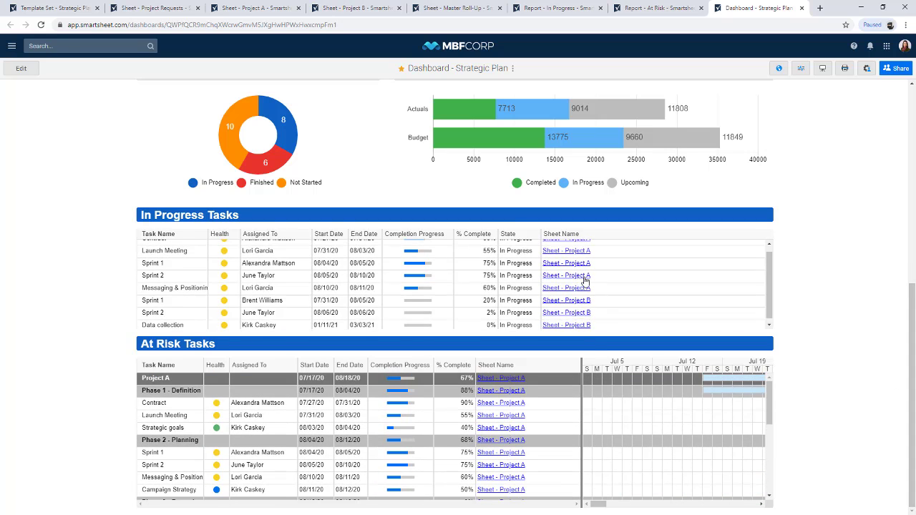
scroll(585, 283, up, 1)
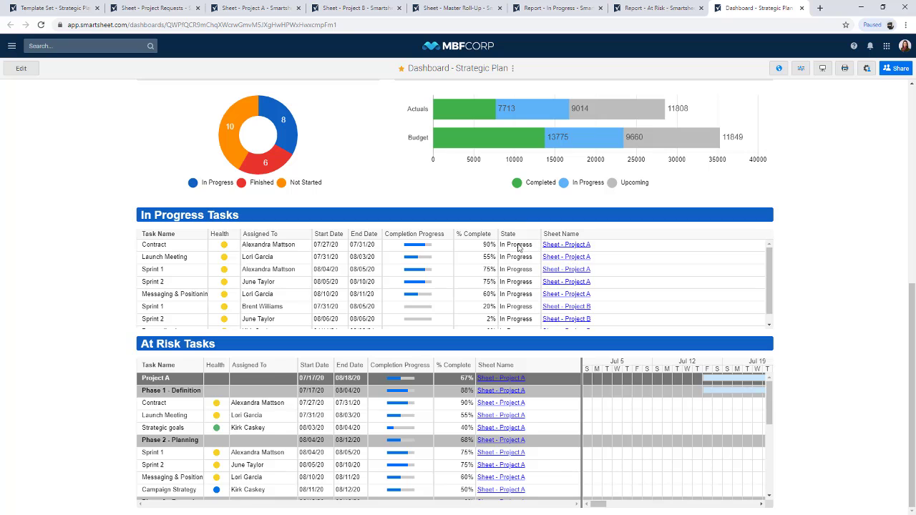
scroll(542, 273, up, 1)
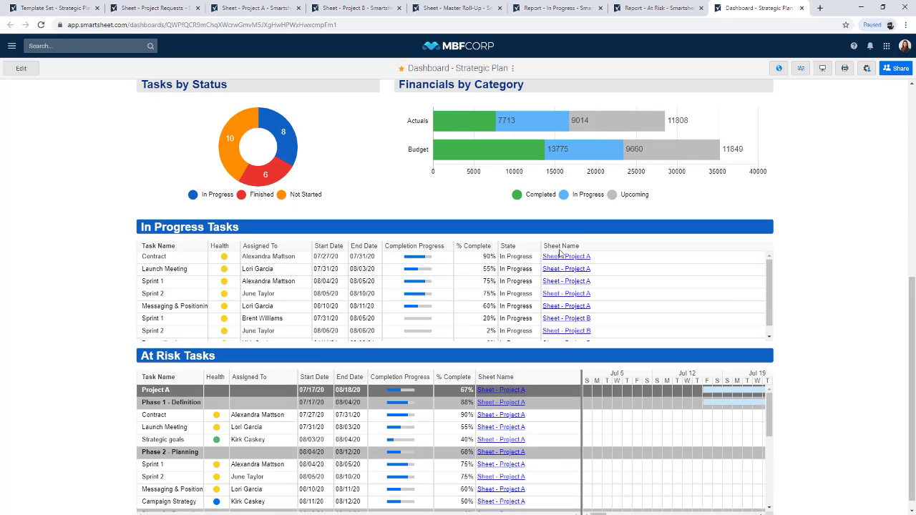
scroll(838, 334, down, 1)
scroll(808, 340, up, 3)
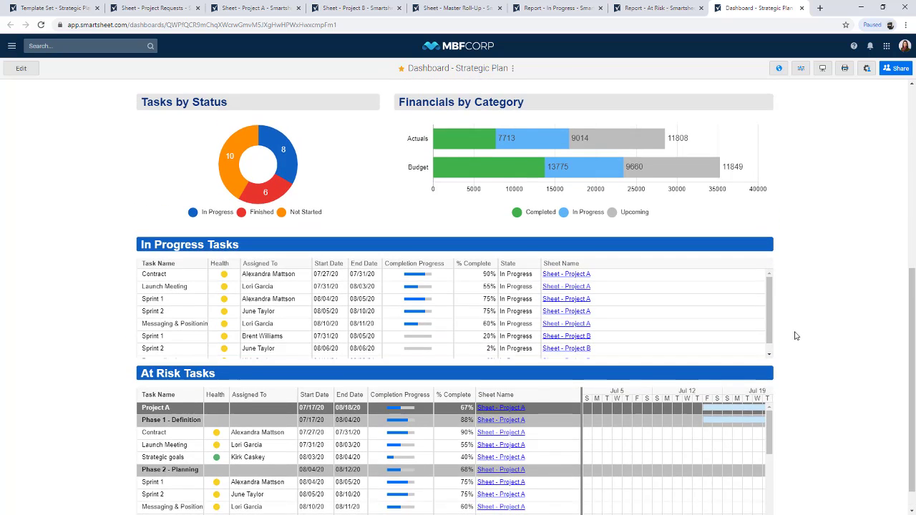
scroll(795, 336, up, 1)
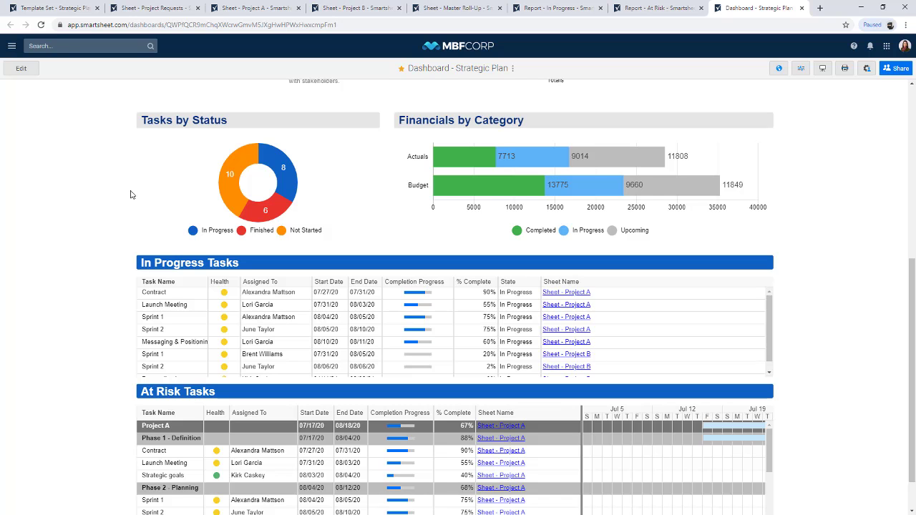
scroll(217, 186, up, 5)
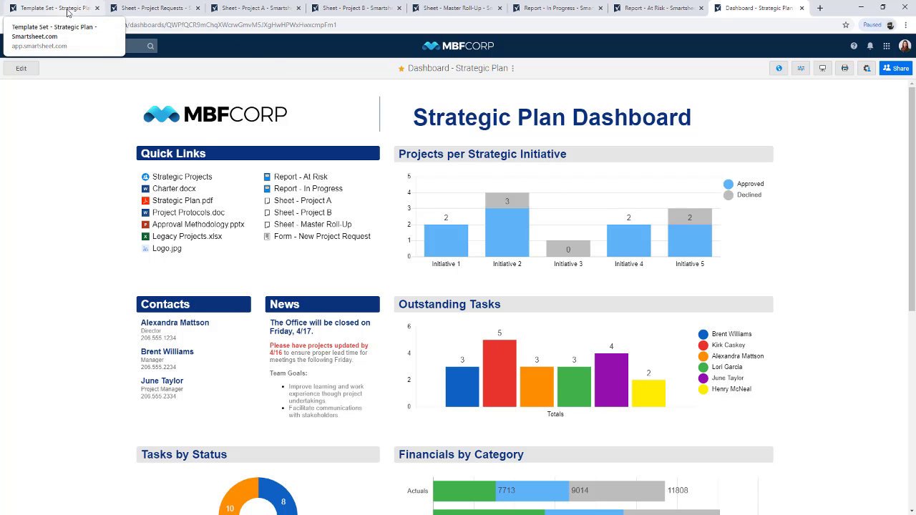
Recap the Project Requests, Project A, Project B and Master Roll-Up sheets and both reports, ending at the Strategic Plan dashboard
click(137, 9)
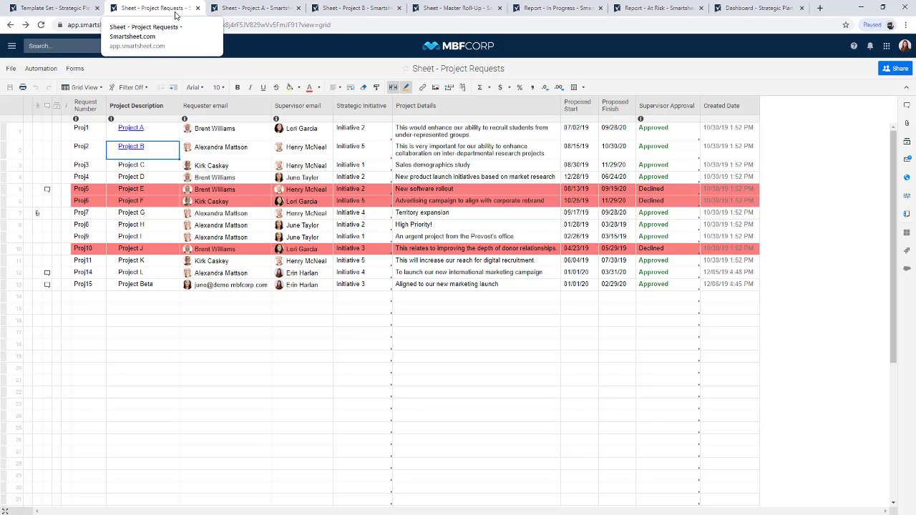
click(236, 11)
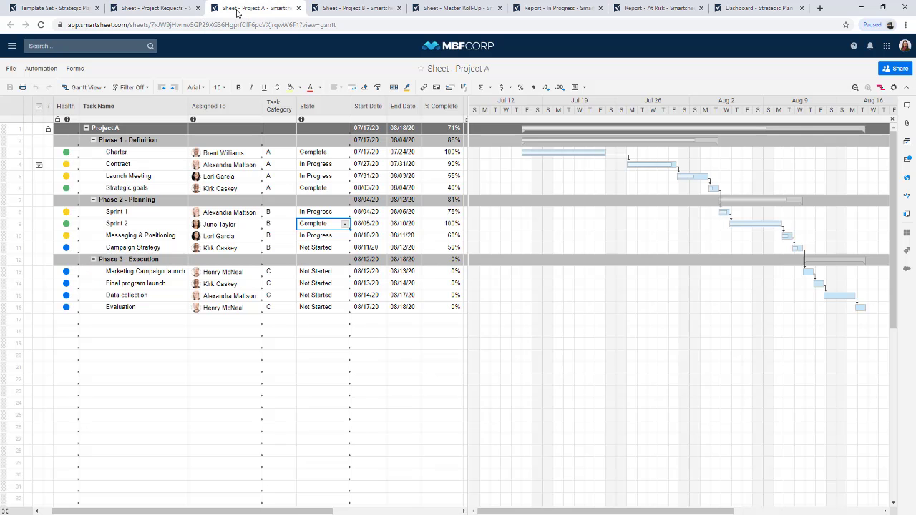
click(326, 9)
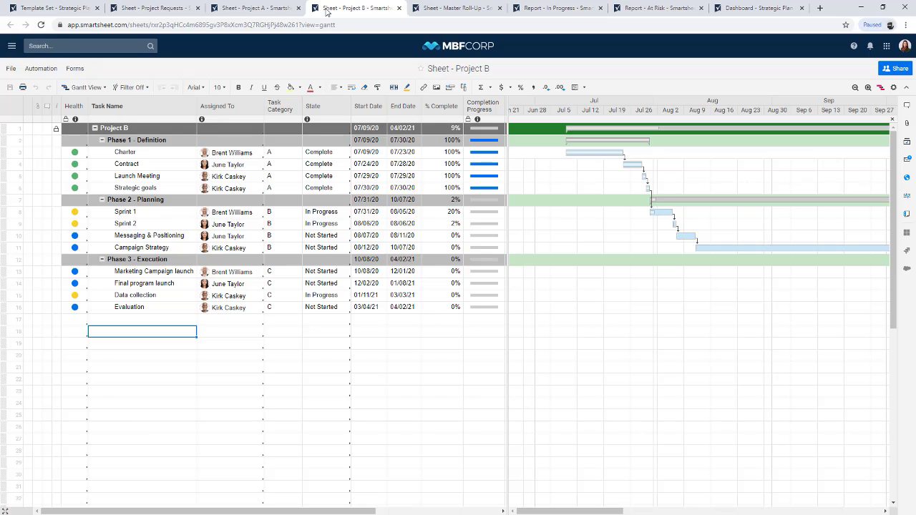
click(459, 8)
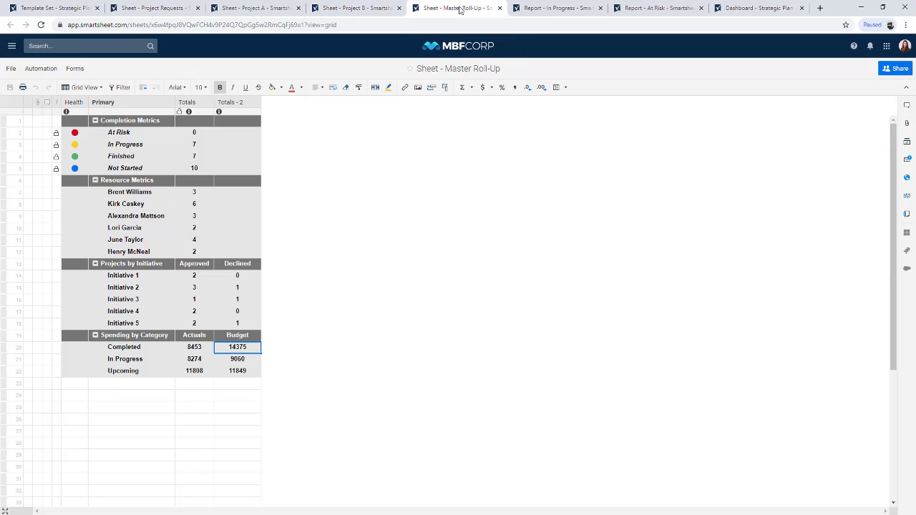
click(555, 9)
click(643, 10)
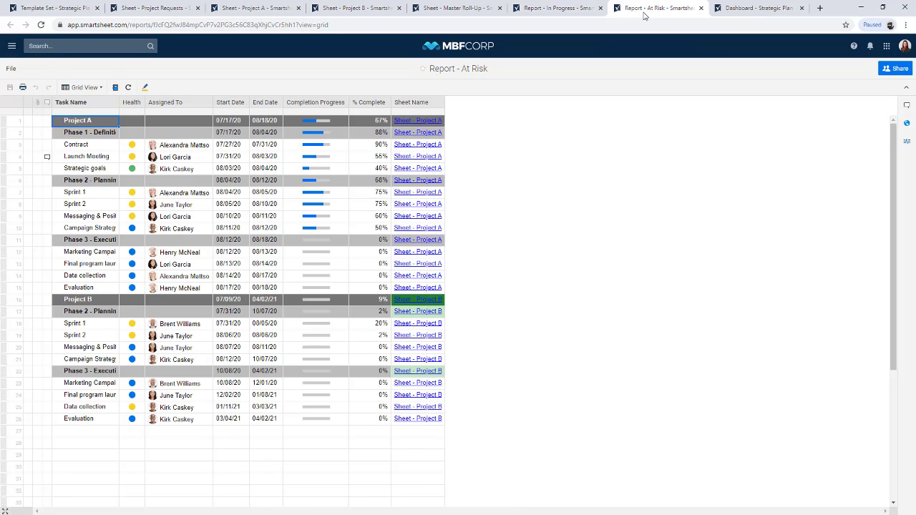
click(726, 9)
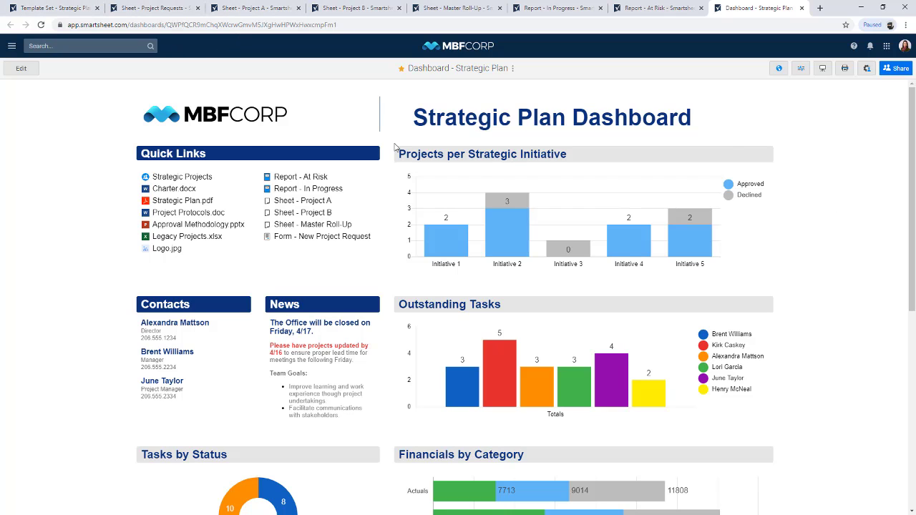
Open the sharing settings of the Project Requests sheet, view the permission levels, and add a contact as an invited collaborator
click(158, 9)
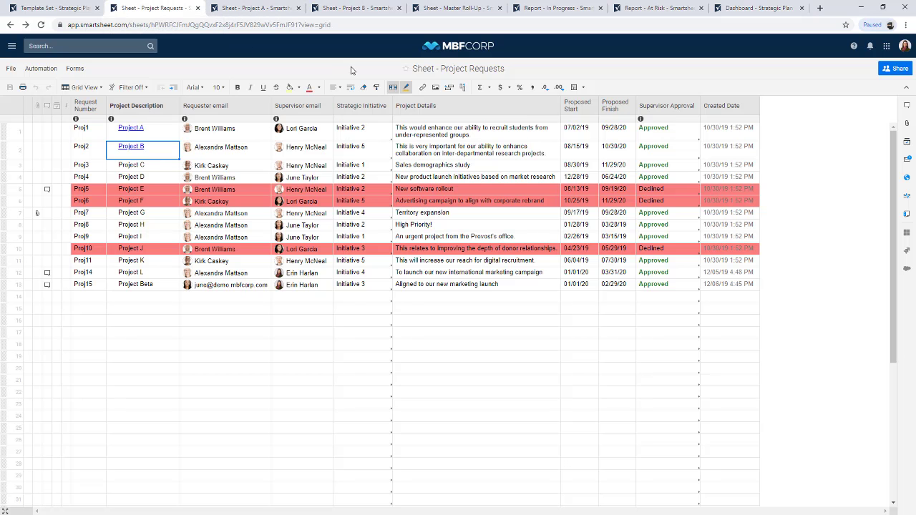
click(893, 71)
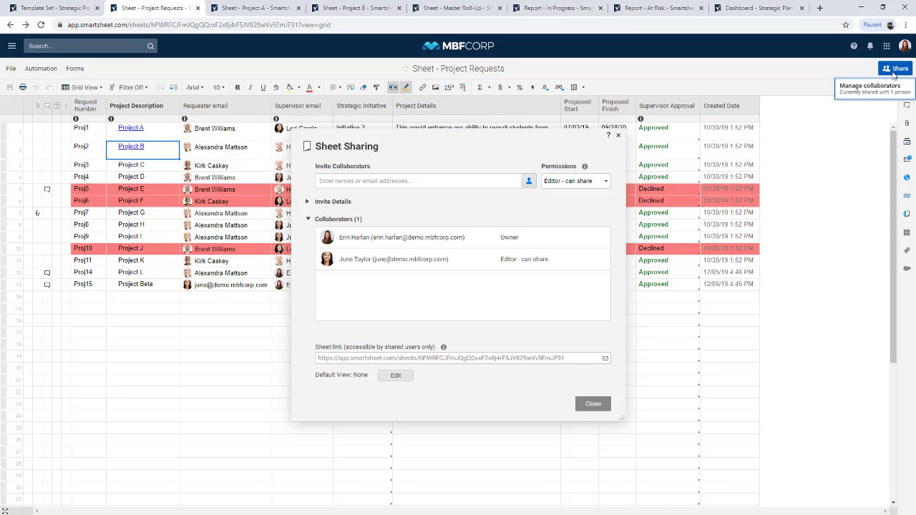
click(607, 182)
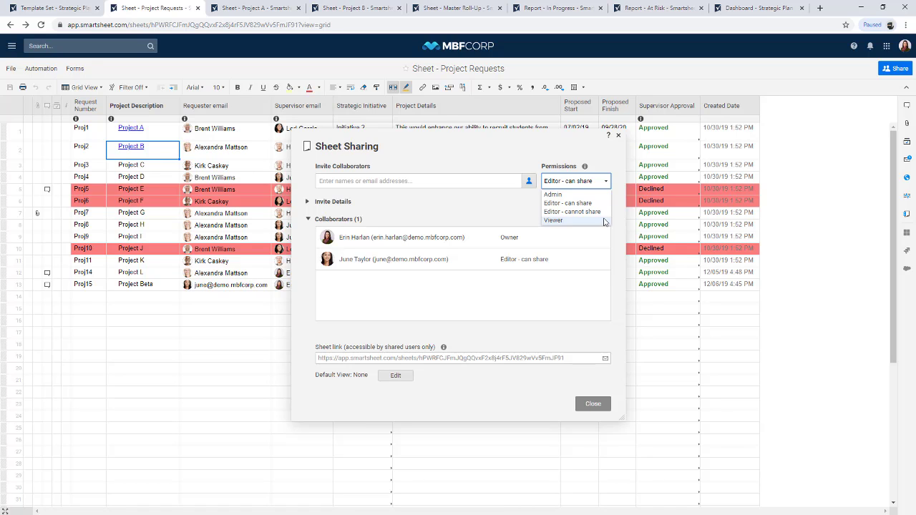
click(462, 183)
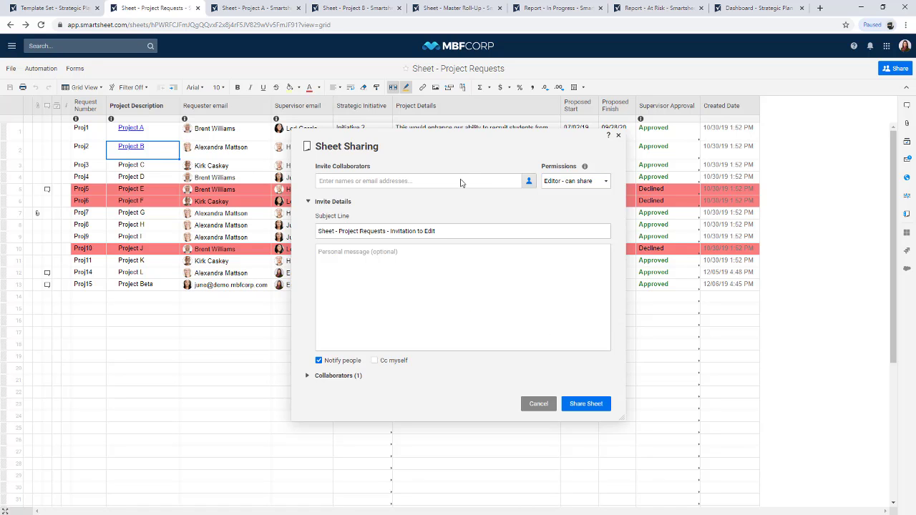
text(hen)
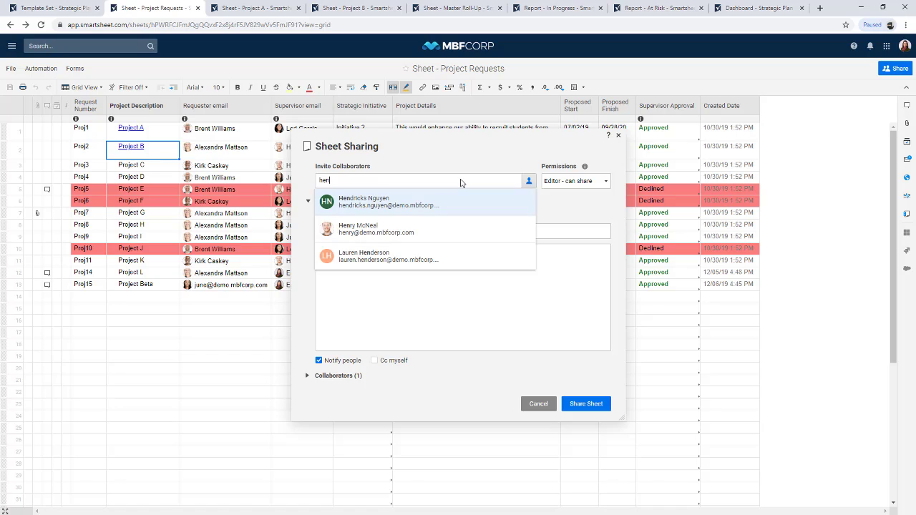
click(434, 229)
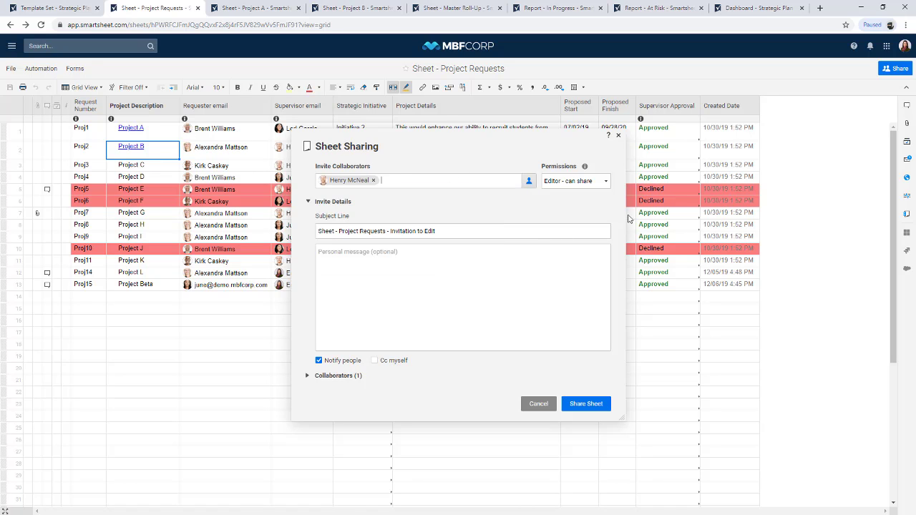
Share the sheet with Editor - can share permission and a message greeting the invitee by first name, followed by "This is our project tracker sheet!"
click(593, 180)
click(596, 206)
click(531, 268)
click(532, 289)
text(Henry,)
key(Return)
text(This is our project tracker sheet!)
click(591, 404)
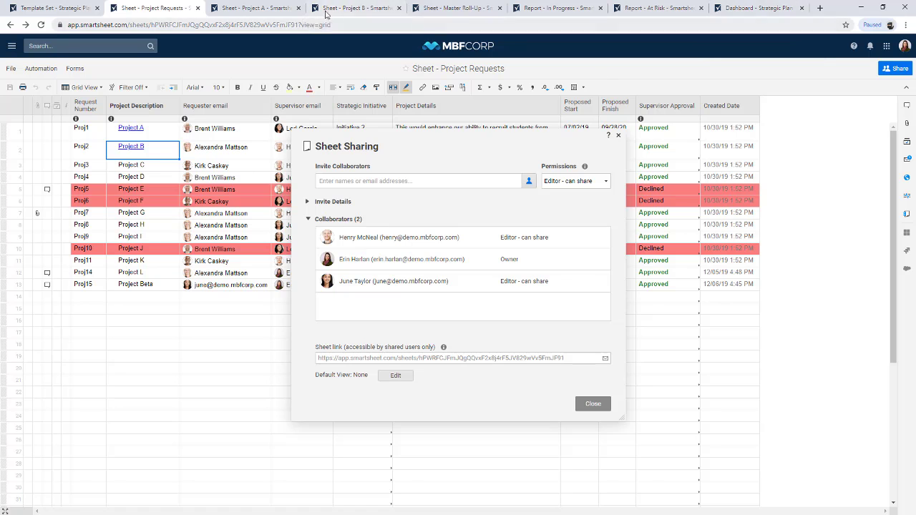
Go back to the Strategic Plan template set folder by way of Project A and create a new workspace named Strategic Plan
click(267, 10)
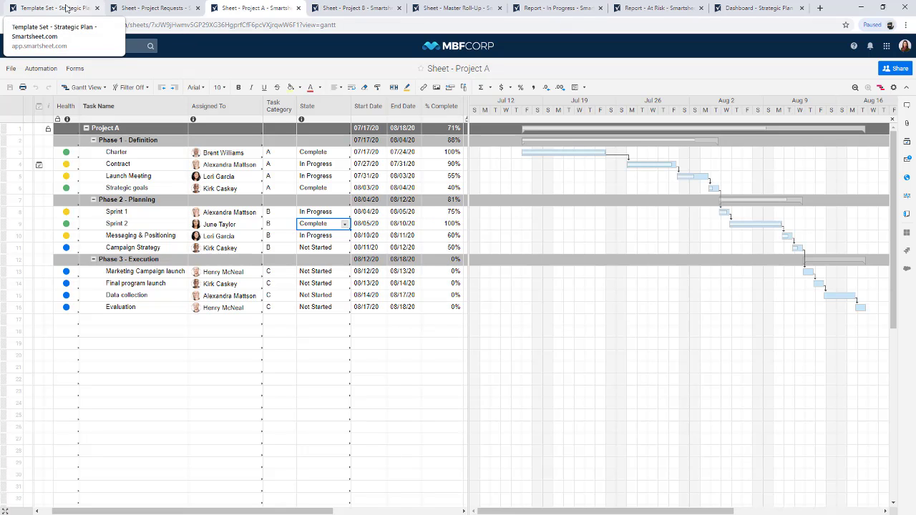
click(67, 7)
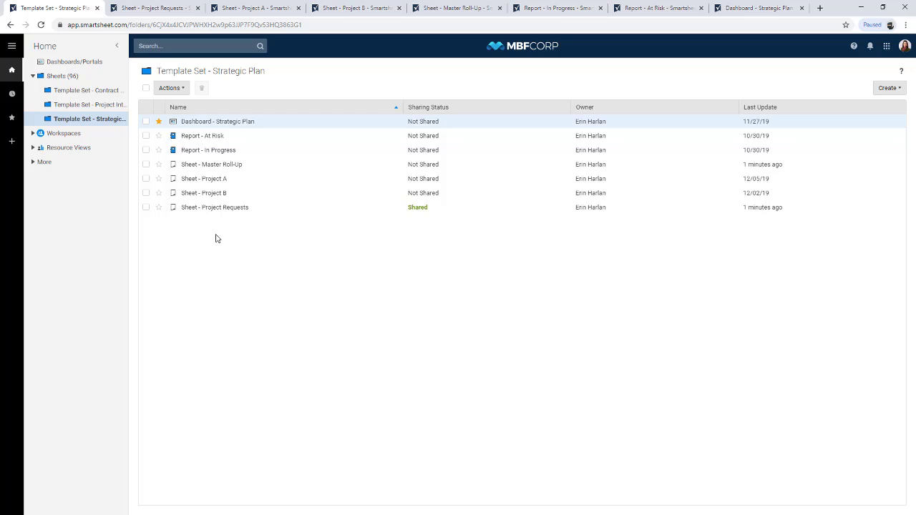
right_click(61, 135)
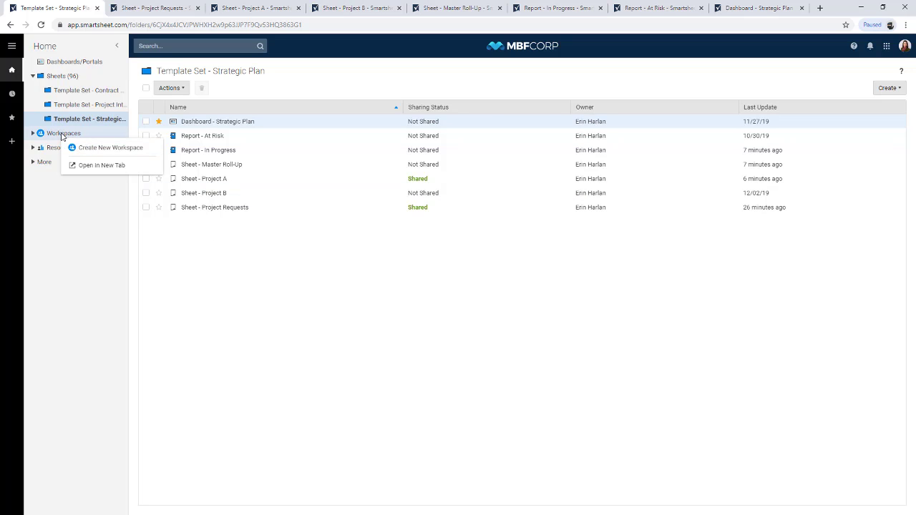
click(89, 148)
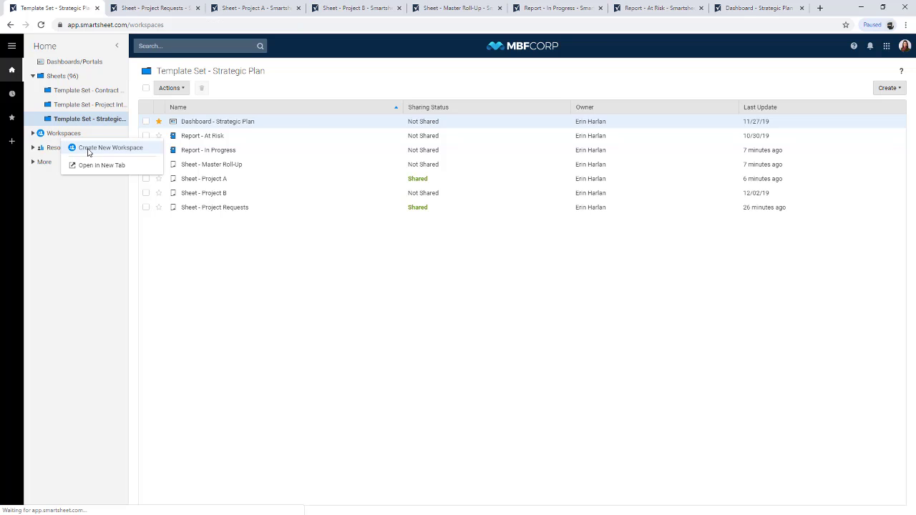
text(S)
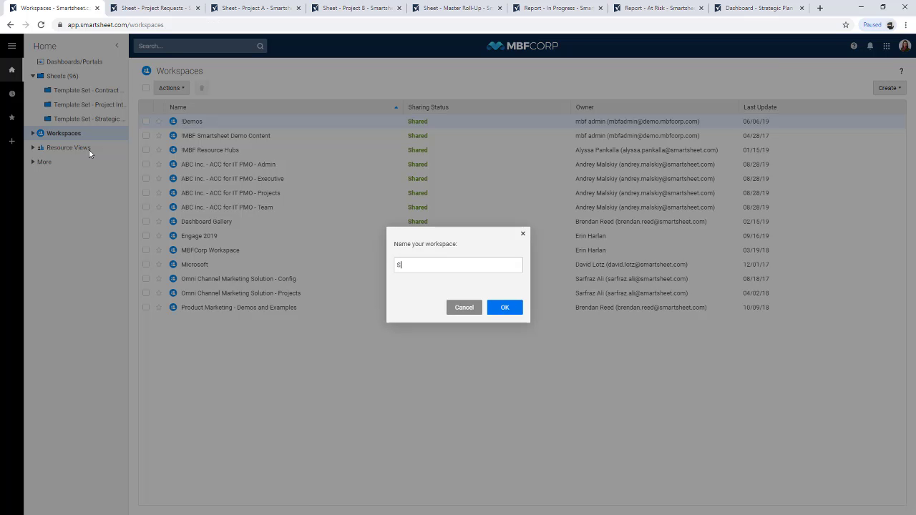
text(trategic Plan)
key(Return)
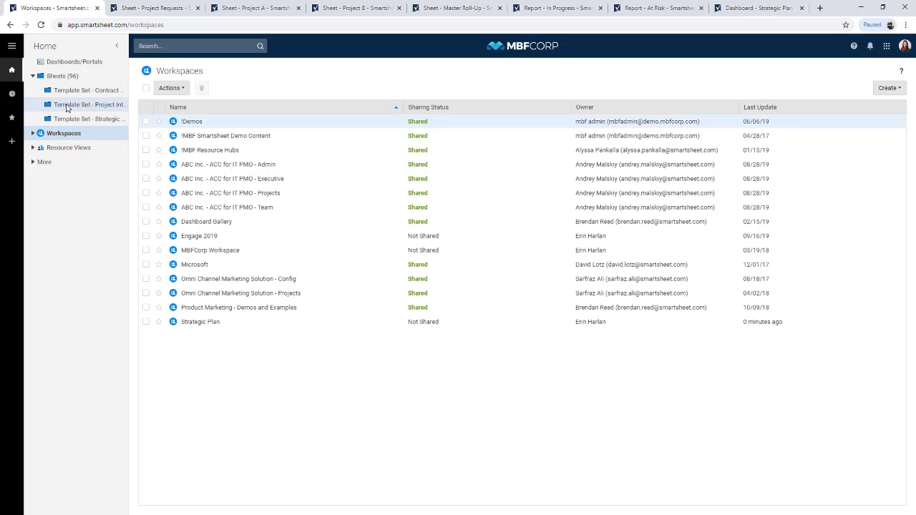
Move the Template Set - Strategic Plan folder from Sheets into the Strategic Plan workspace and open it there
click(33, 133)
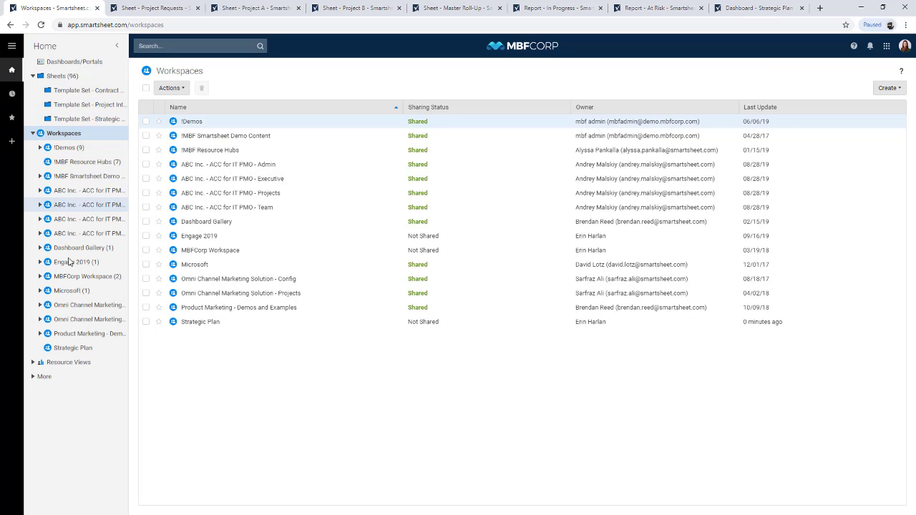
click(83, 120)
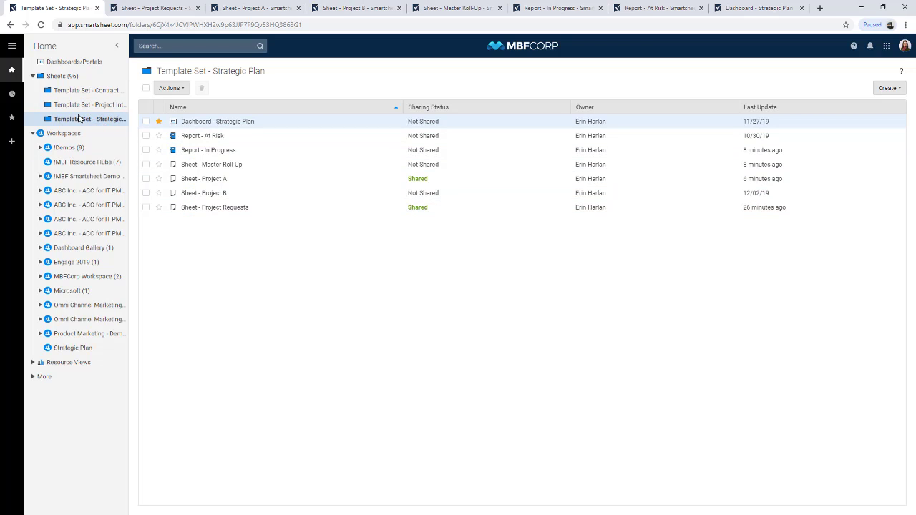
drag(81, 120, 72, 349)
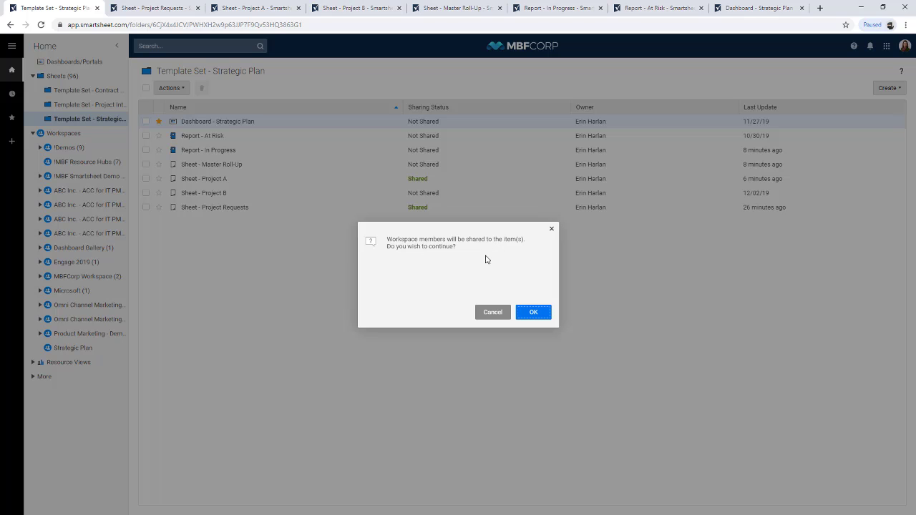
click(536, 313)
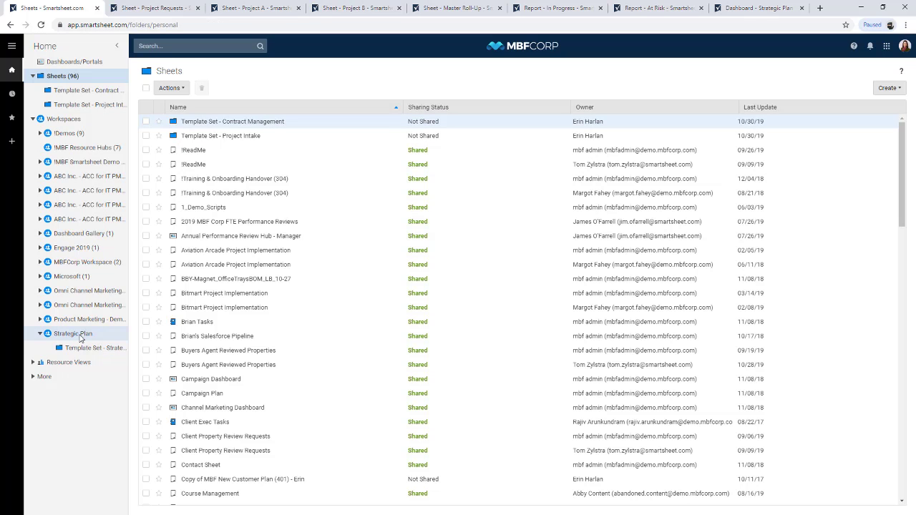
click(79, 334)
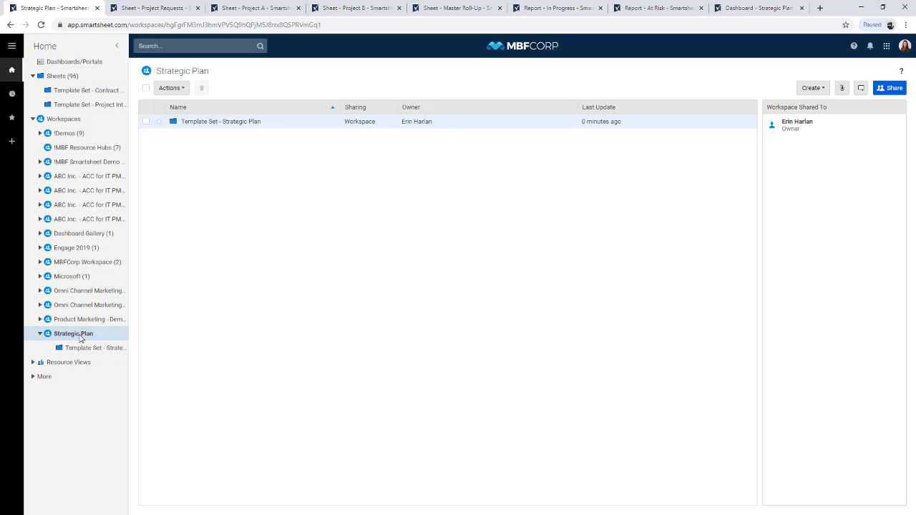
click(89, 348)
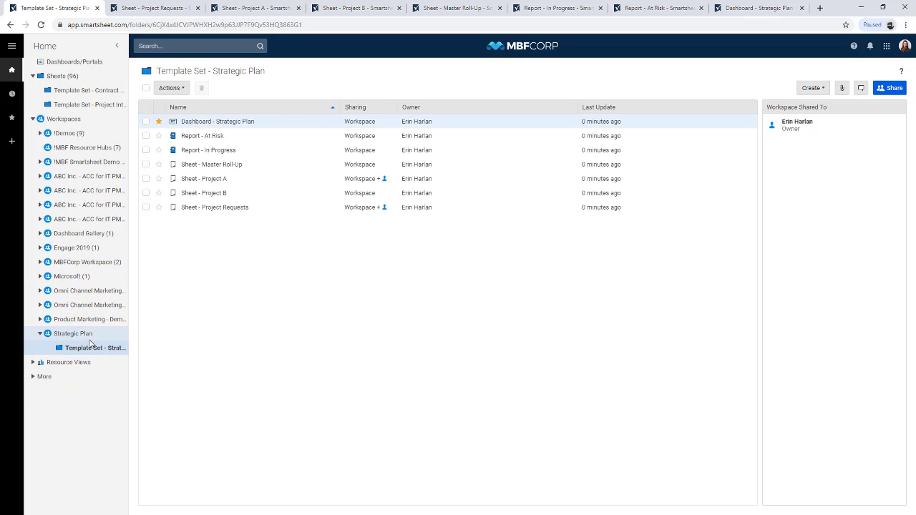
click(77, 334)
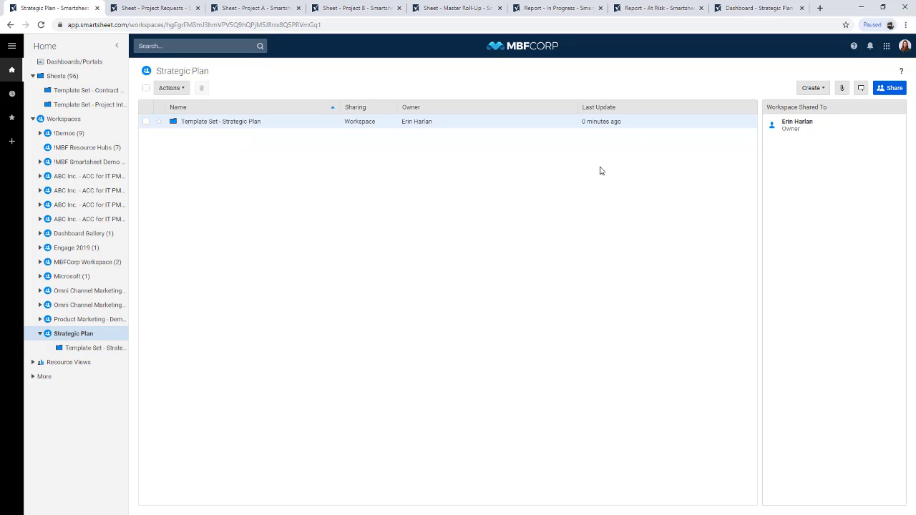
click(98, 348)
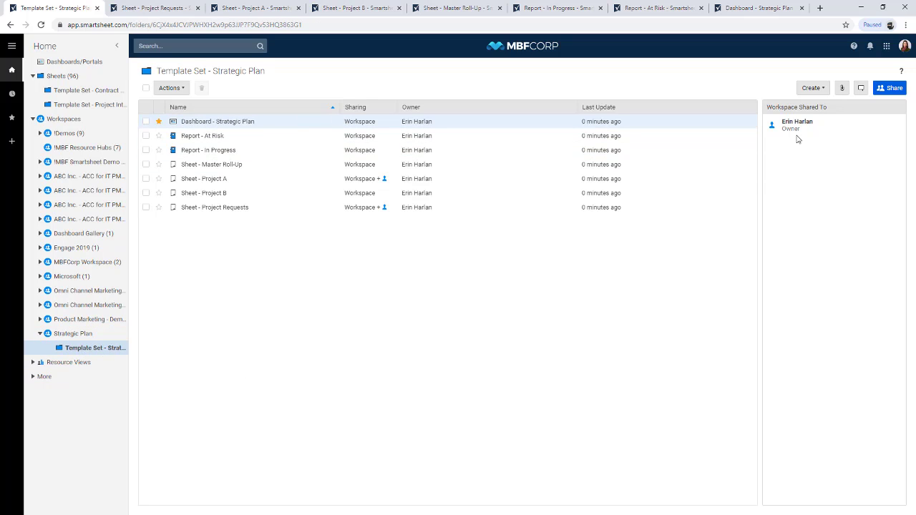
Open the workspace's sharing settings and add three individual contacts plus the MBF Corp Team group as invited collaborators
click(892, 88)
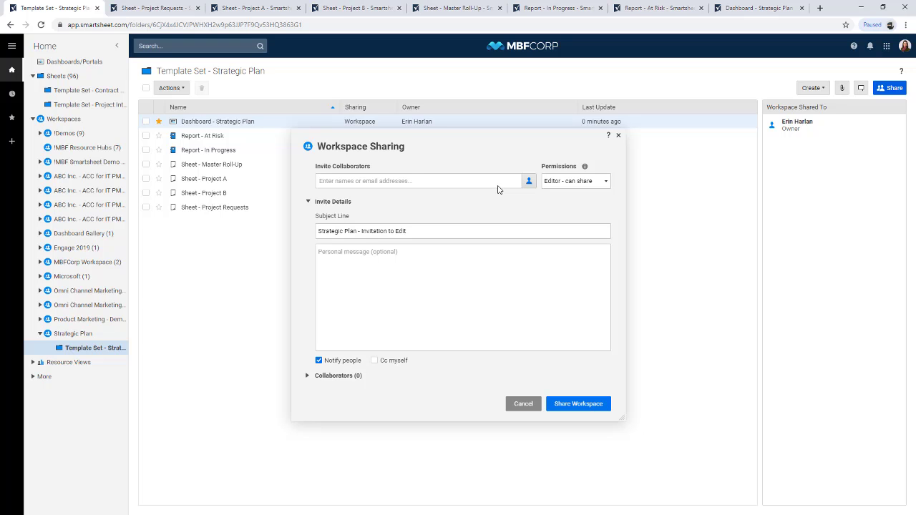
text(brent)
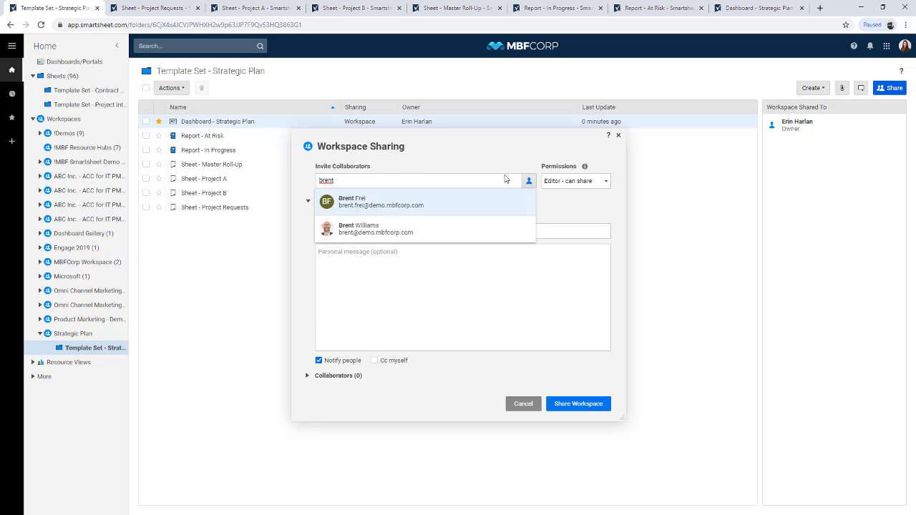
click(400, 229)
text(june)
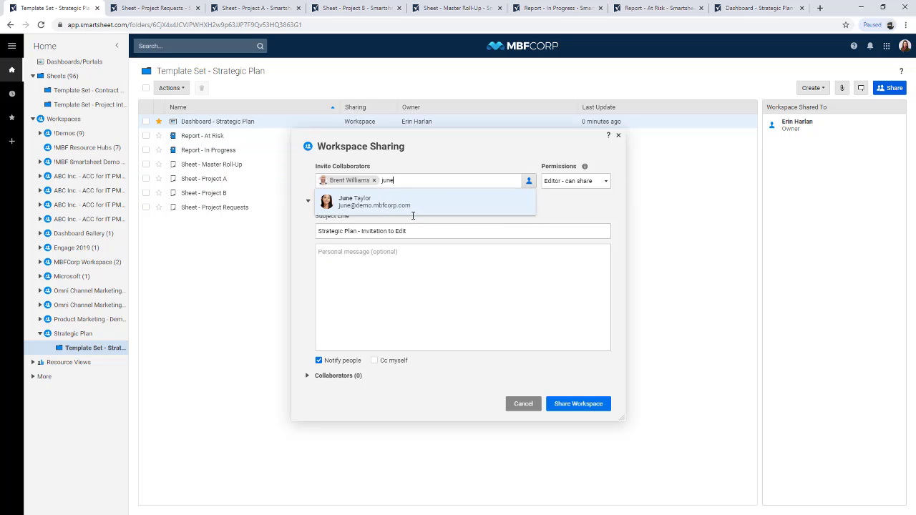
key(Return)
text(ale)
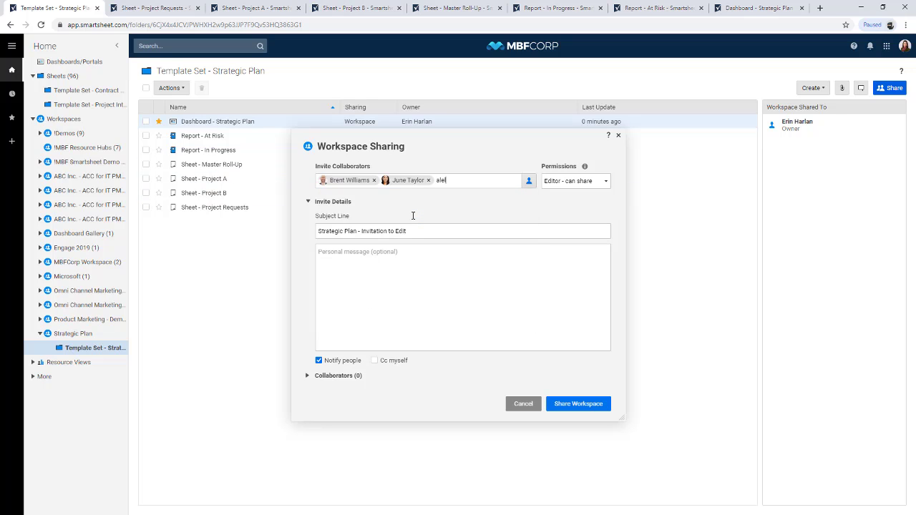
text(x)
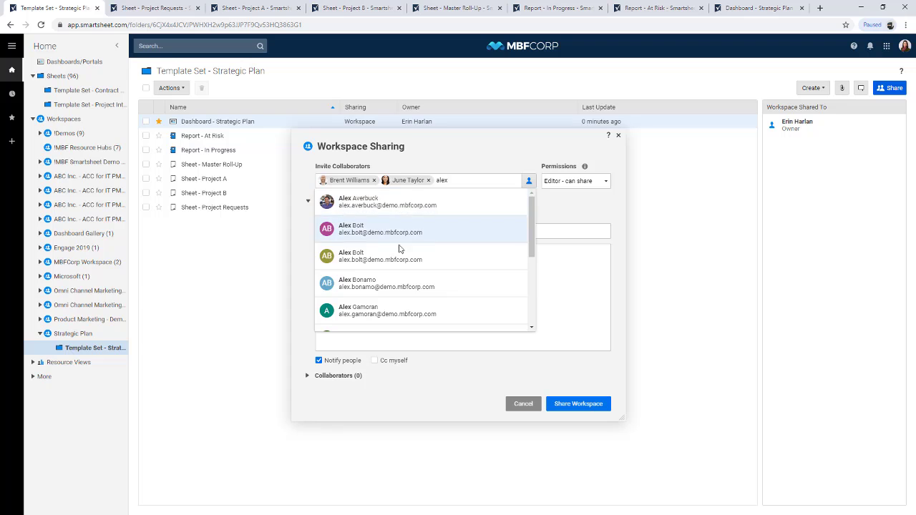
text(a)
key(Down)
key(Up)
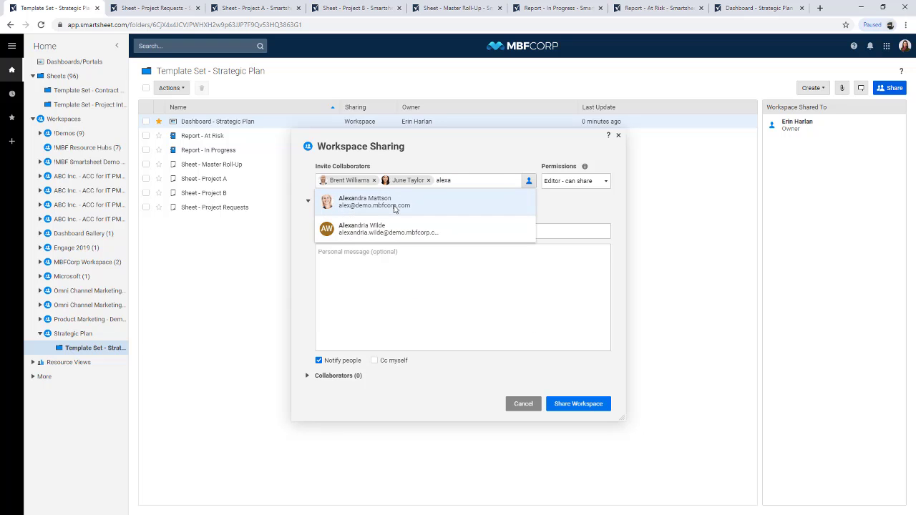
key(Return)
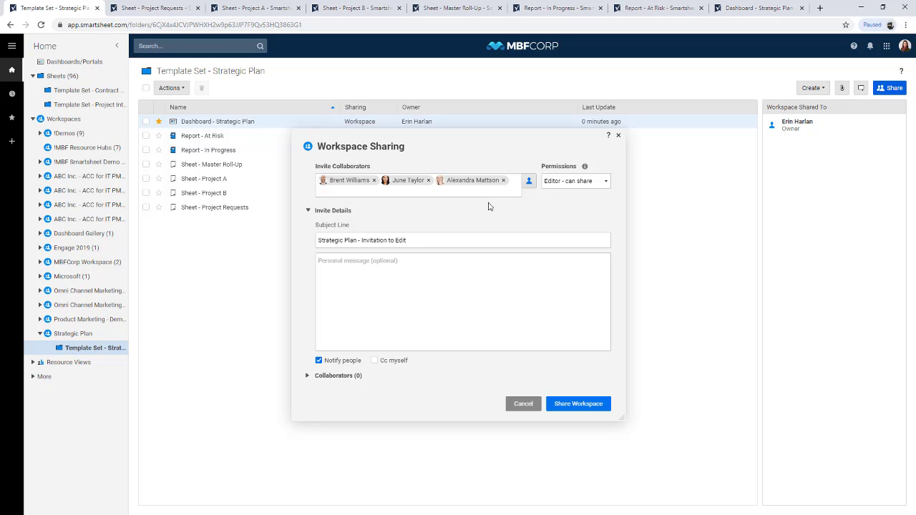
text(gr)
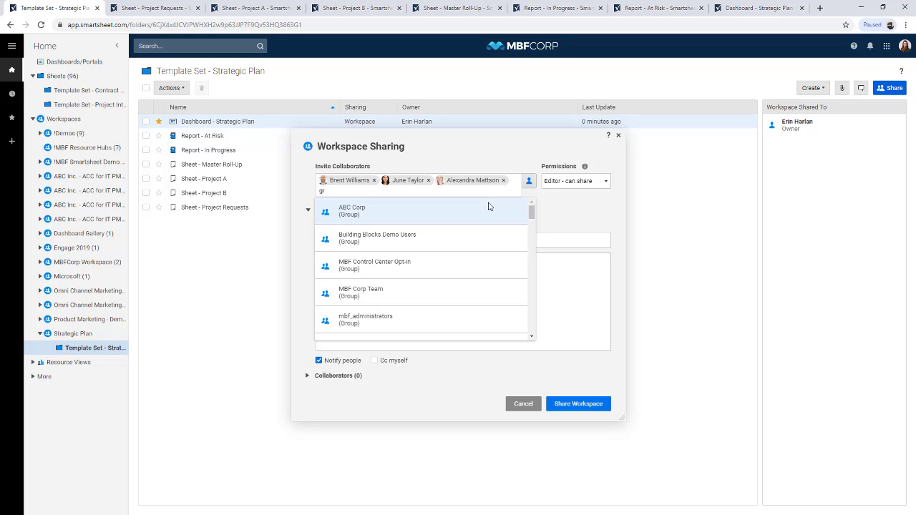
click(432, 290)
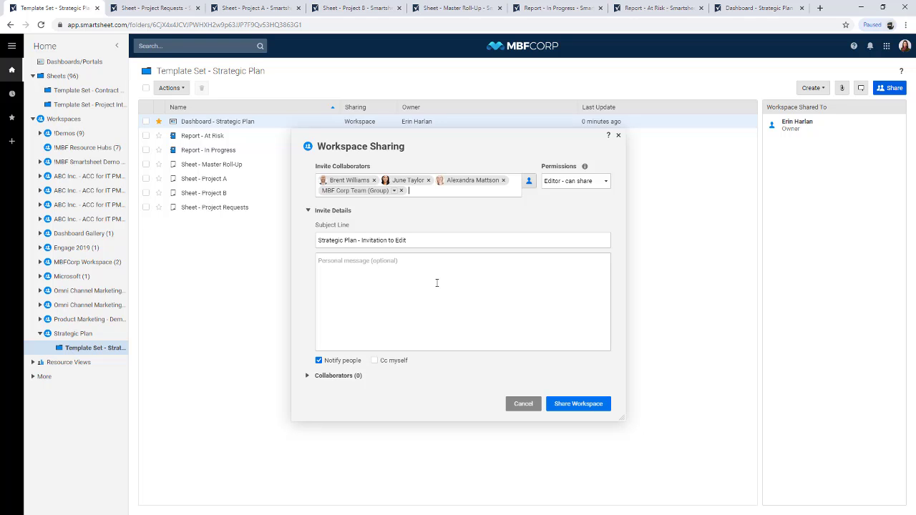
Share the workspace with Viewer permission and the message "Here is our strategic plan workspace", and close the sharing settings
click(584, 181)
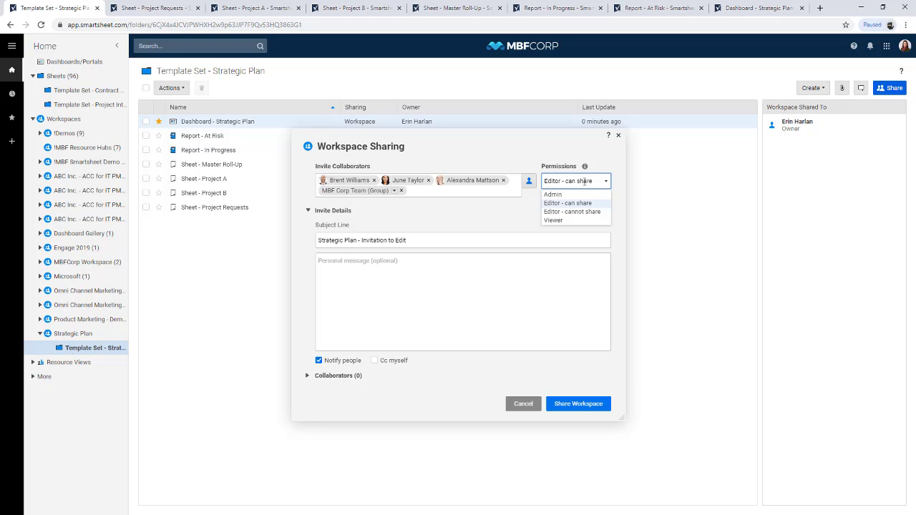
click(573, 221)
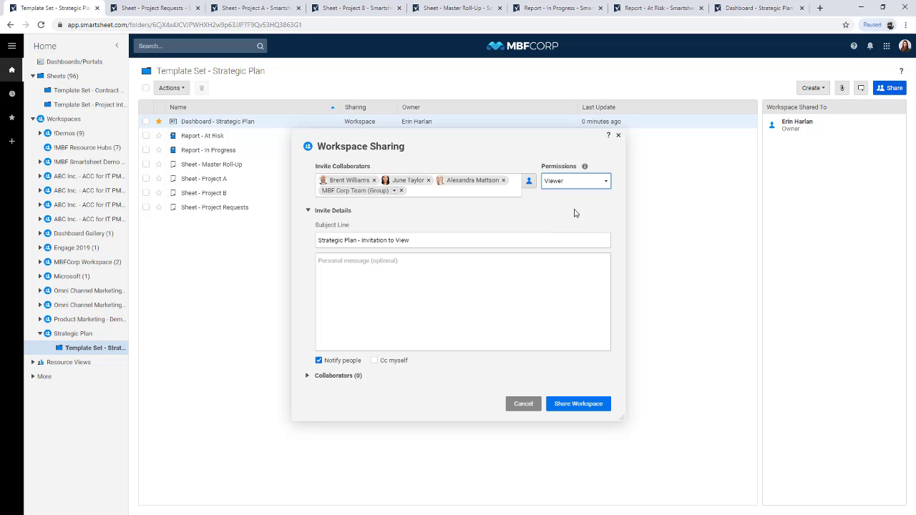
click(512, 286)
text(Here is our strategic plan workspace)
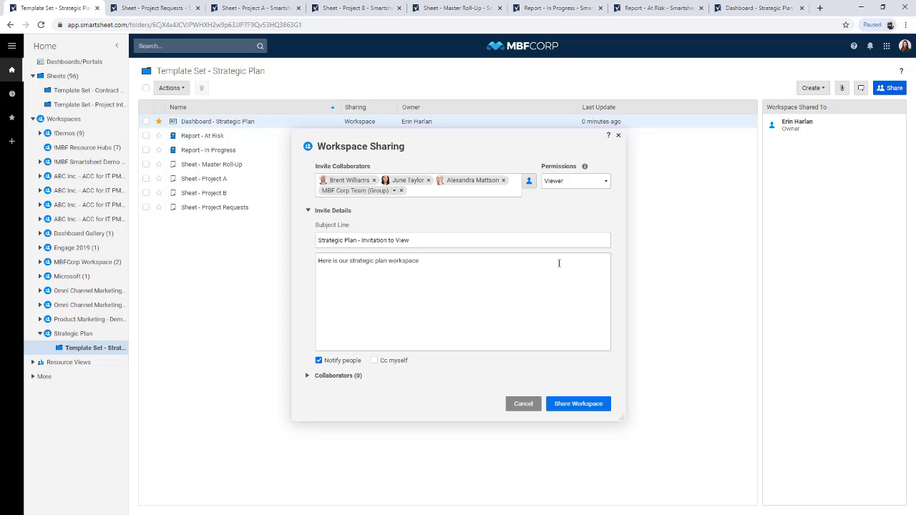
click(591, 405)
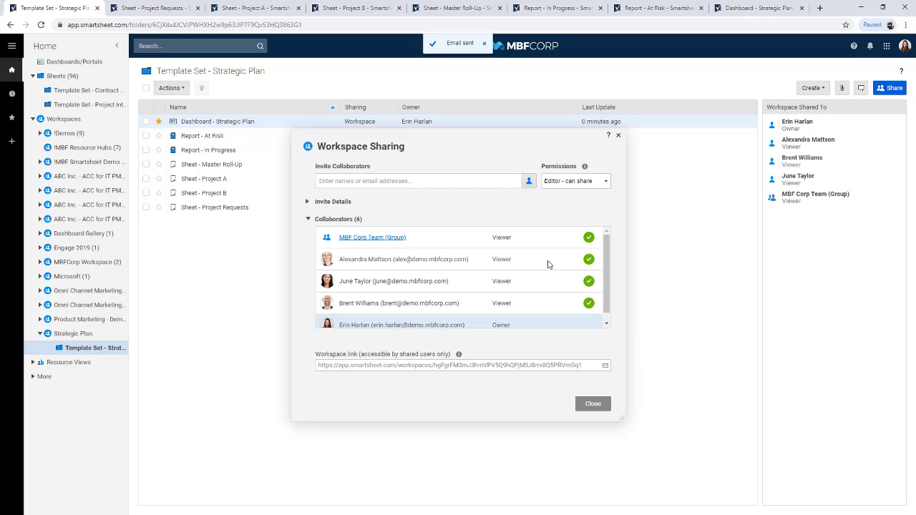
click(616, 133)
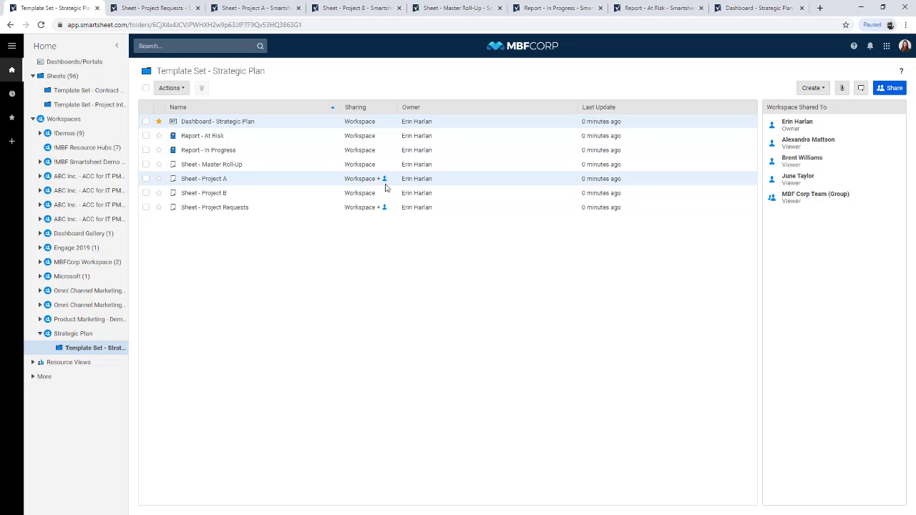
Share only the Project B sheet, not the whole workspace, with one additional contact who gets Admin permission
mouse_move(382, 181)
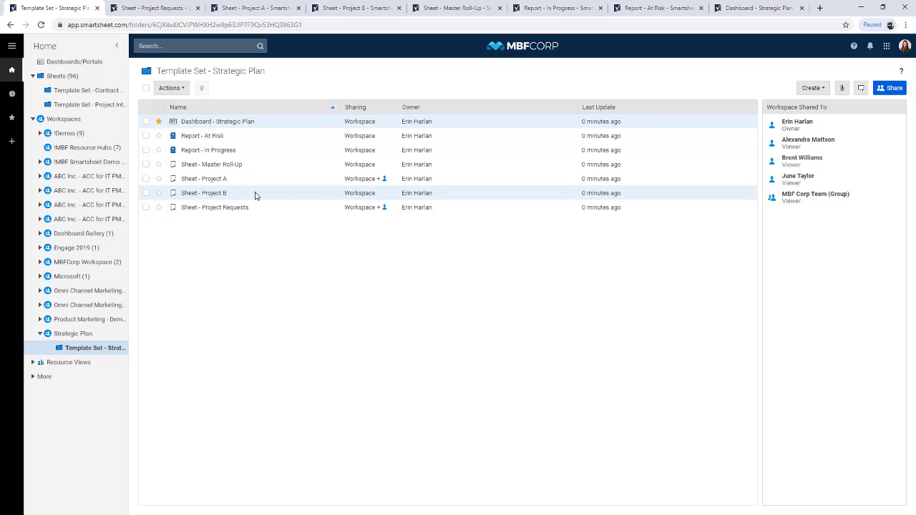
right_click(282, 198)
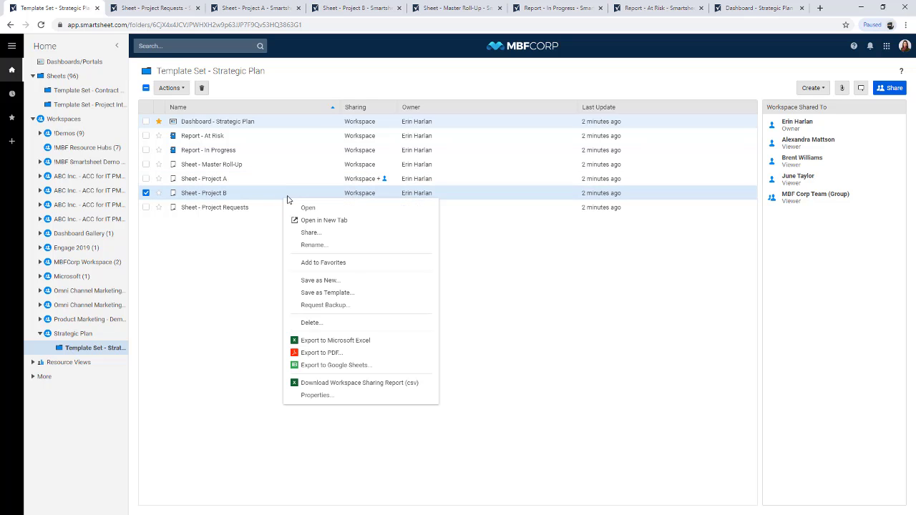
click(314, 232)
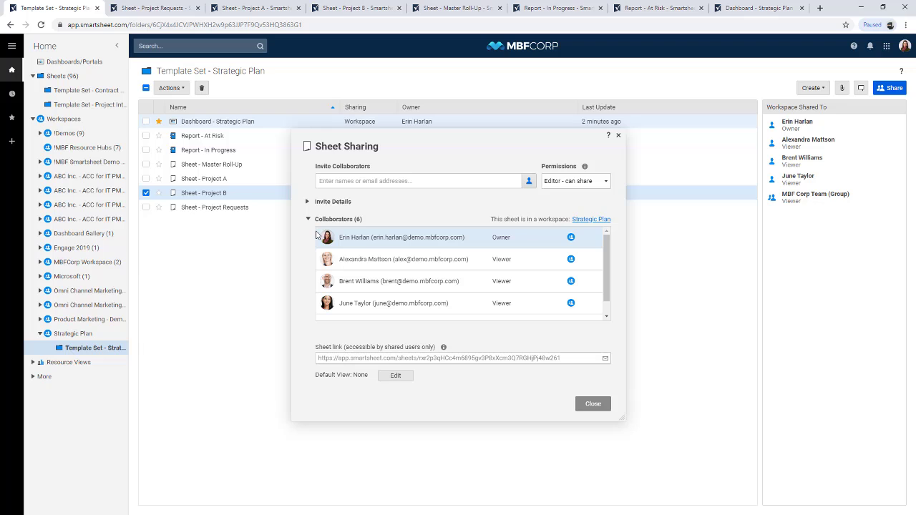
click(365, 183)
text(kirk)
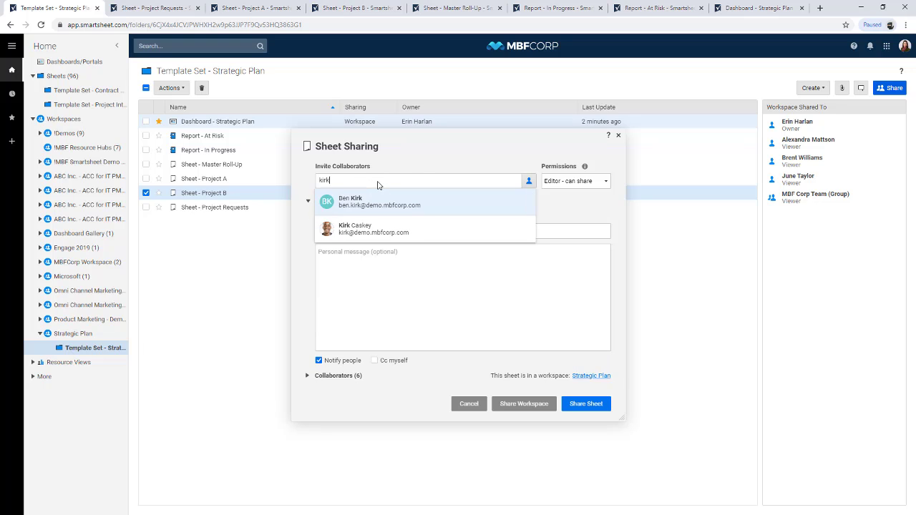
key(Return)
click(591, 180)
click(558, 195)
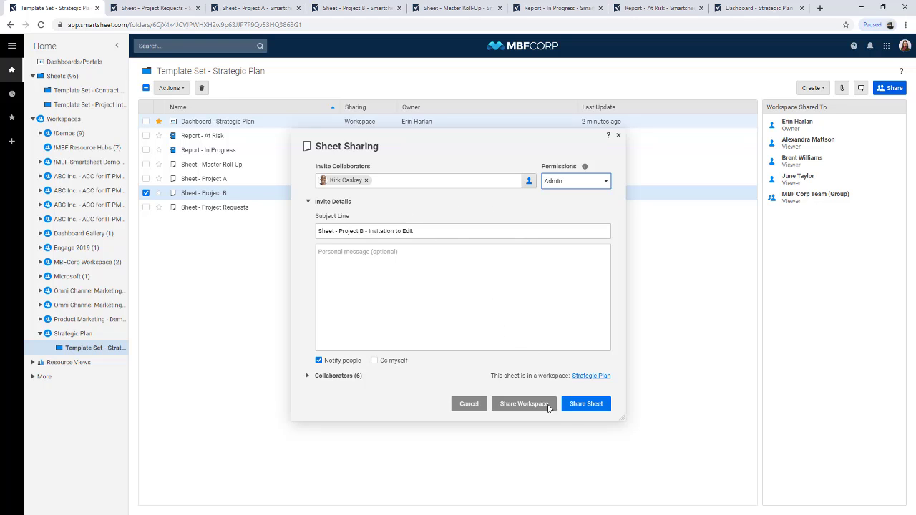
click(589, 404)
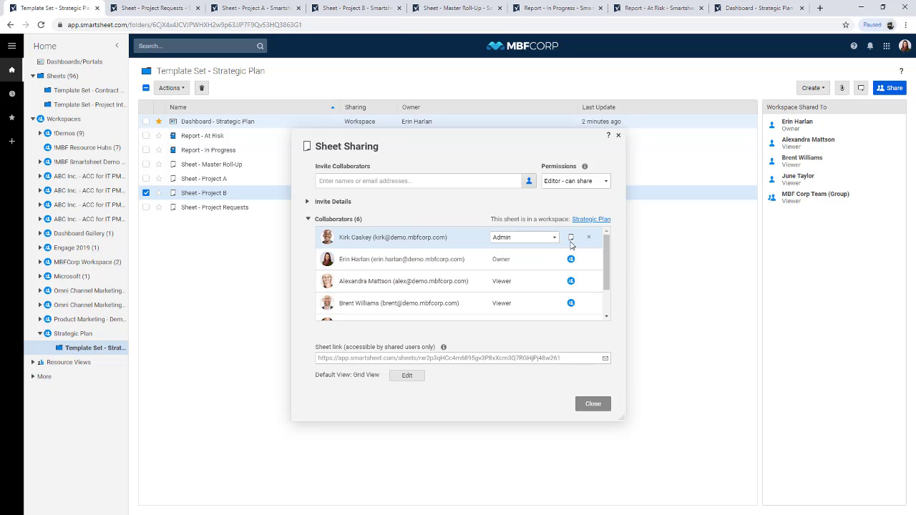
click(585, 402)
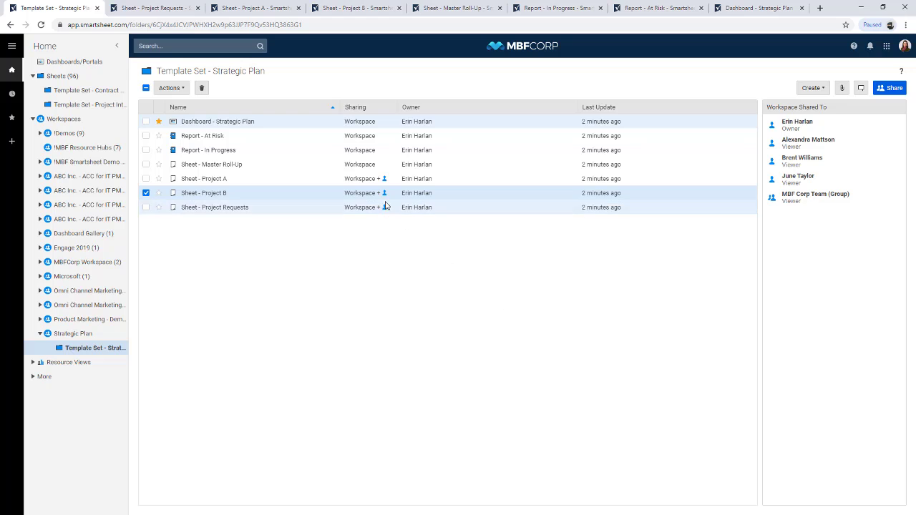
mouse_move(384, 198)
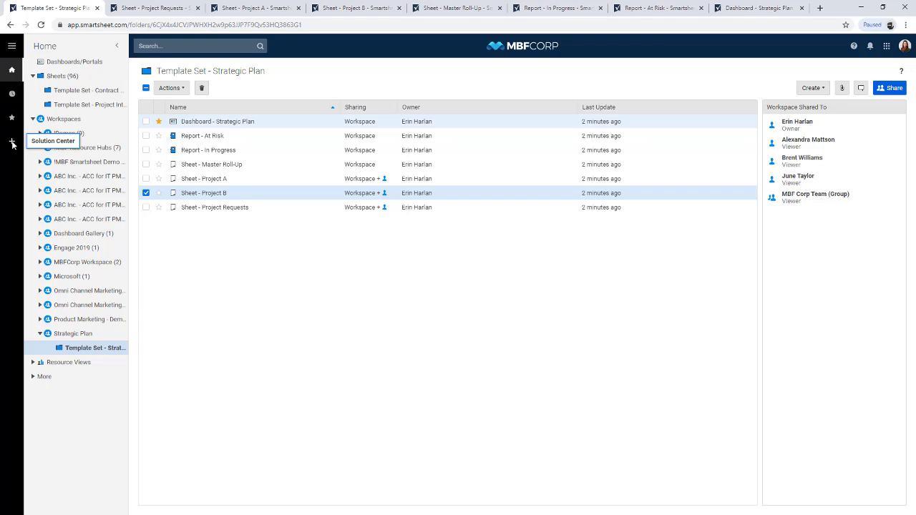
Look over the available Smartsheet apps and the notifications list, closing each one again
click(886, 47)
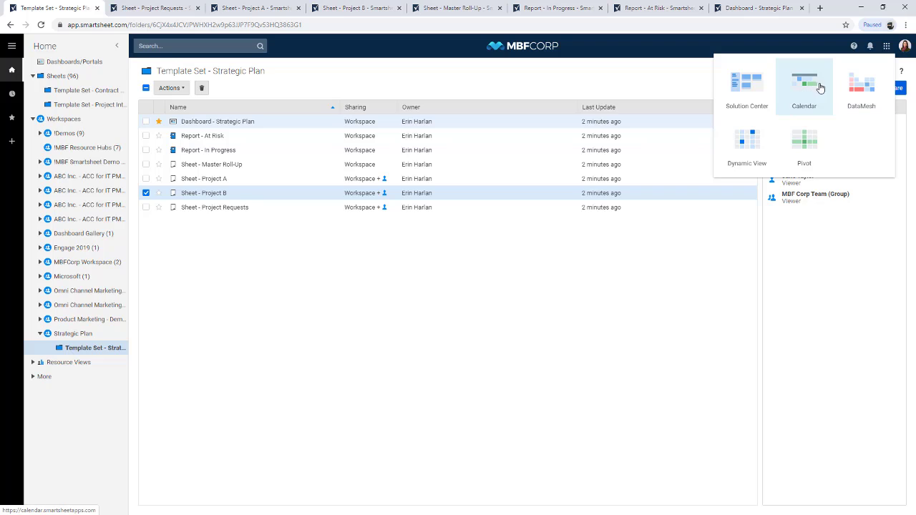
click(886, 47)
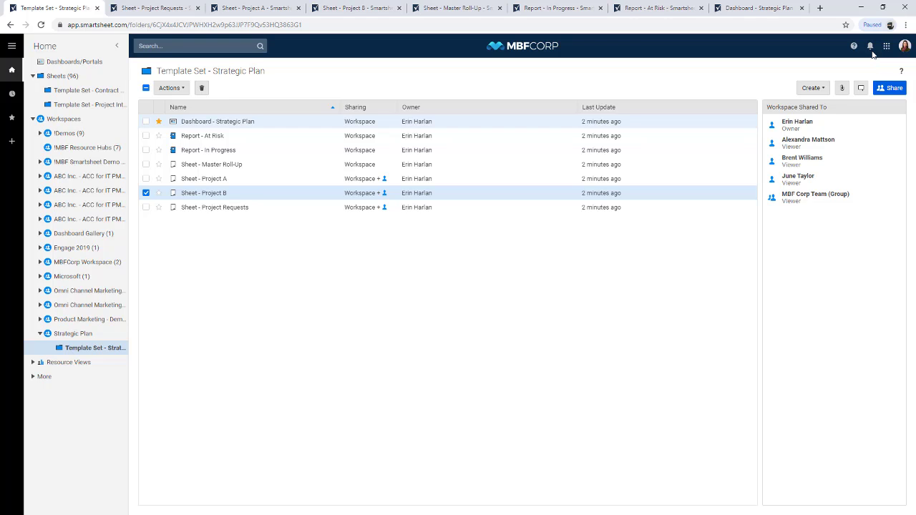
click(870, 49)
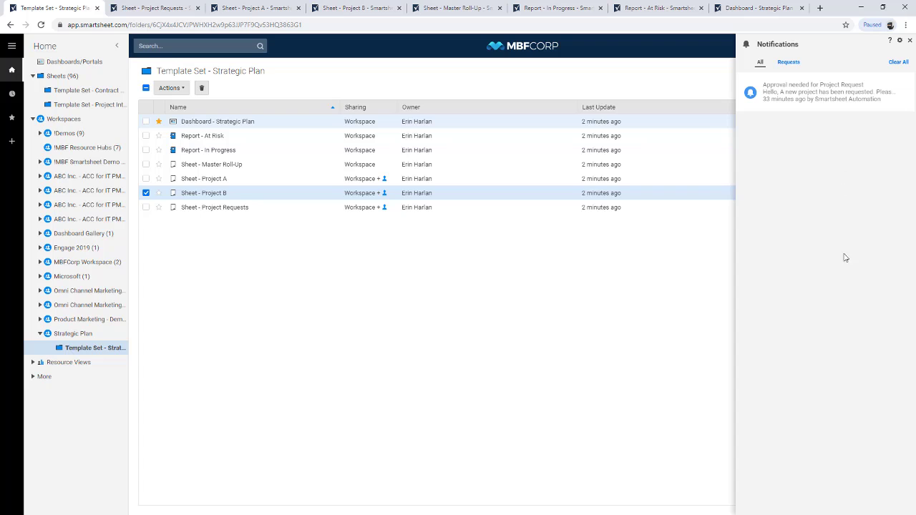
click(909, 41)
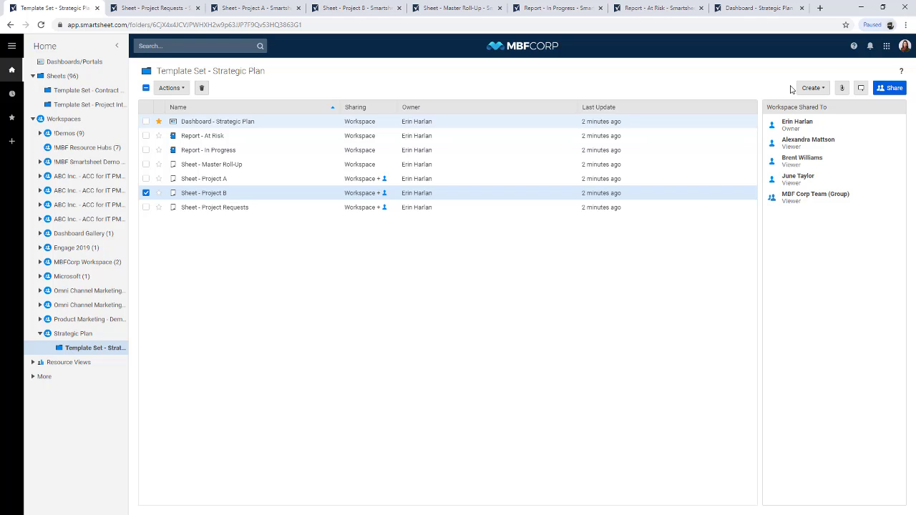
Open the Help and Learning site and view the Get Started learning track
click(853, 48)
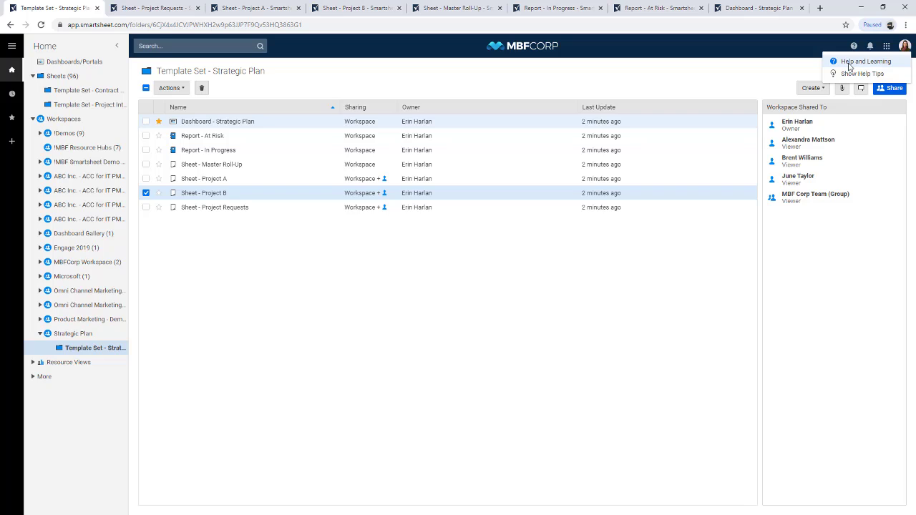
click(864, 62)
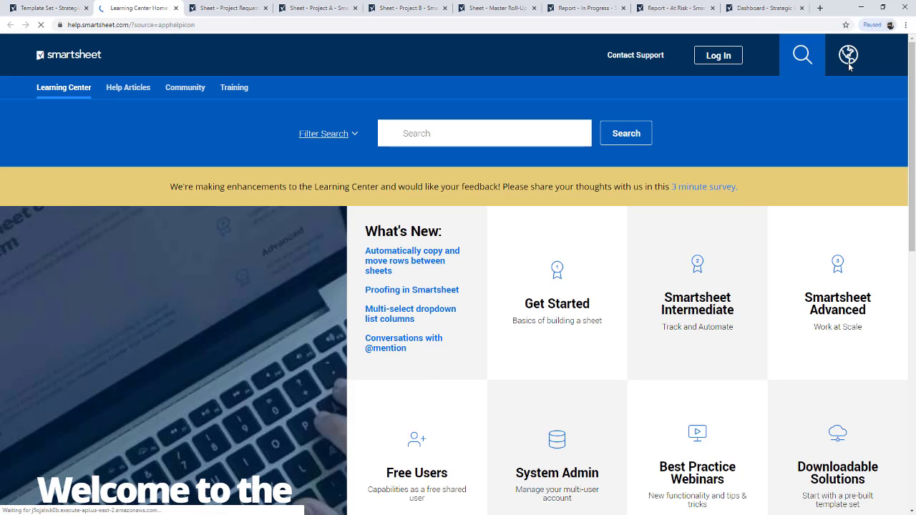
scroll(817, 98, down, 3)
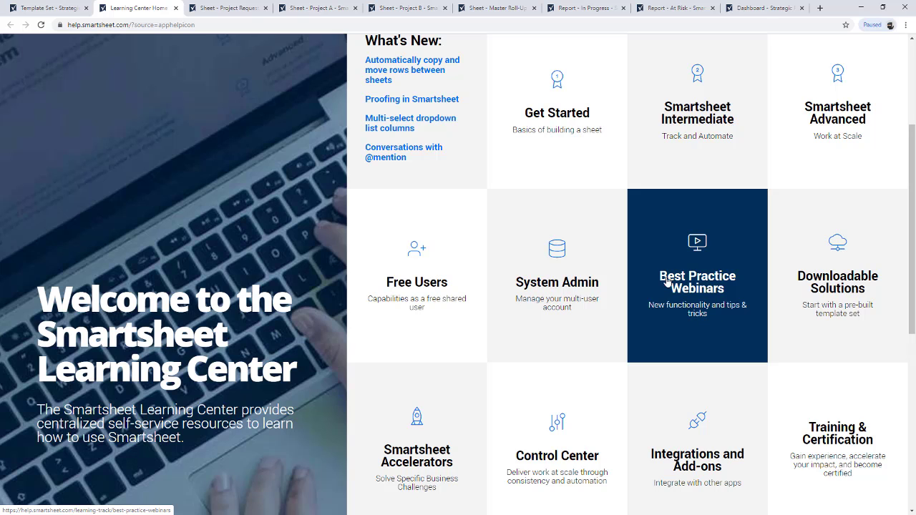
click(587, 155)
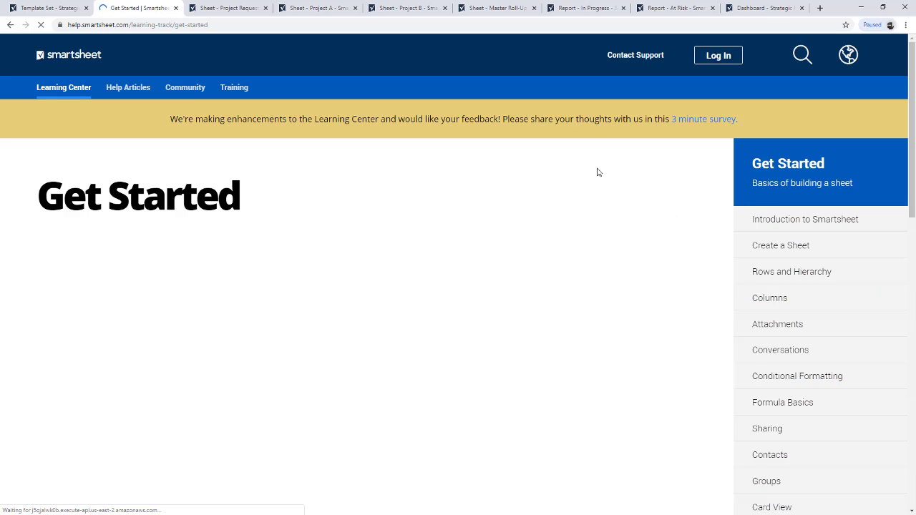
scroll(597, 175, down, 2)
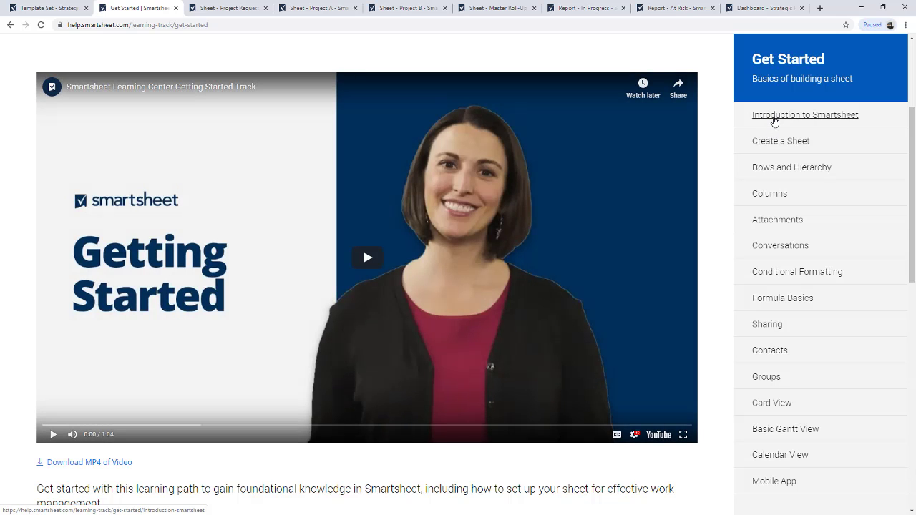
Open the Introduction to Smartsheet lesson and look over its video and the track's topic list
click(774, 121)
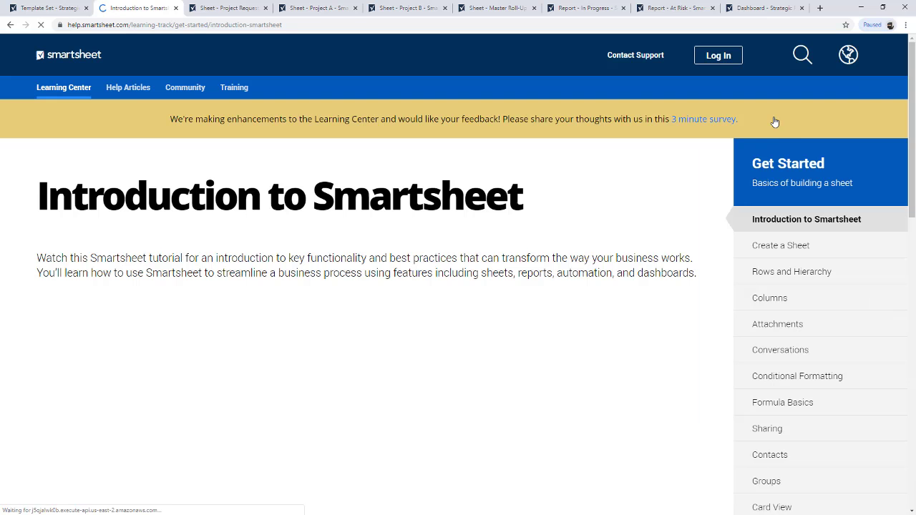
scroll(776, 220, down, 2)
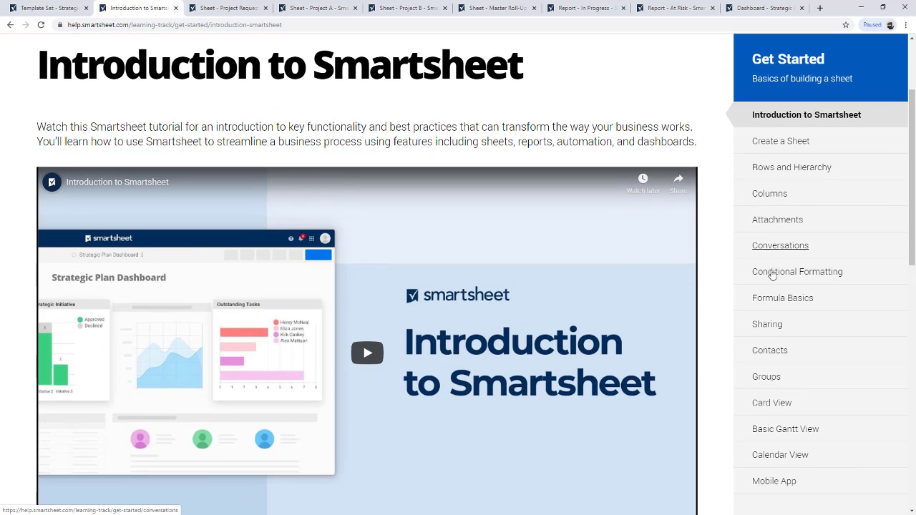
scroll(788, 462, down, 1)
scroll(787, 465, down, 1)
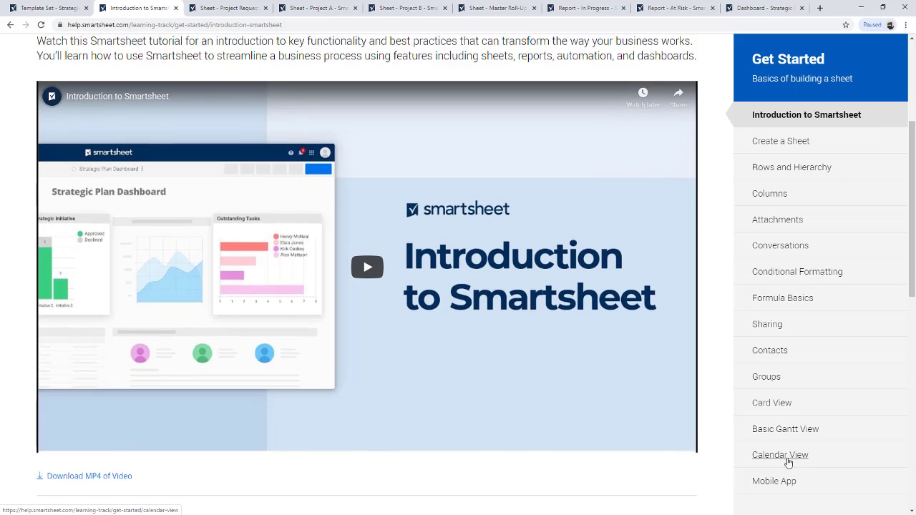
scroll(787, 444, up, 1)
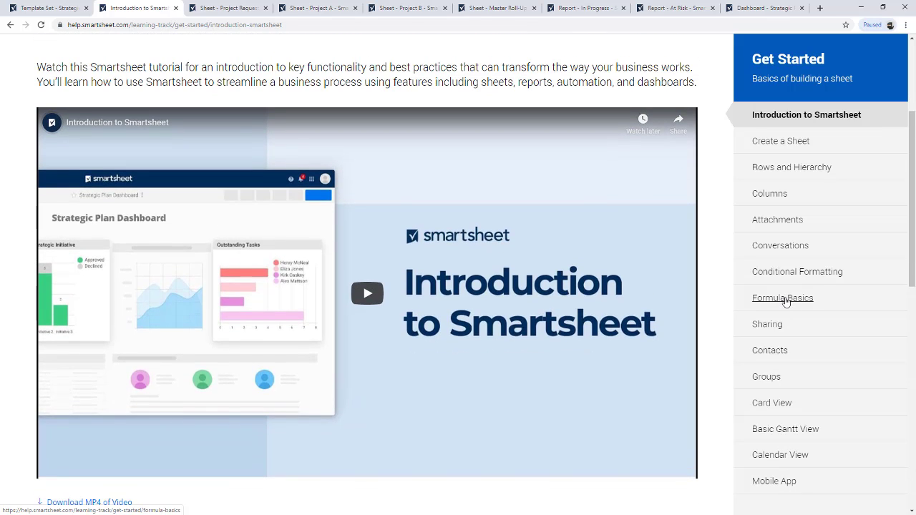
Open the Formula Basics lesson and examine its video, article links and section on creating a formula
click(787, 300)
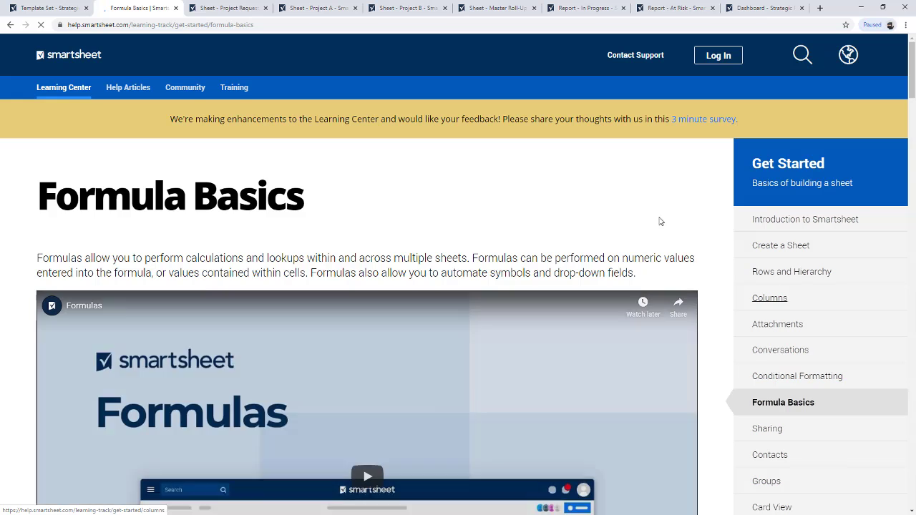
scroll(643, 218, down, 2)
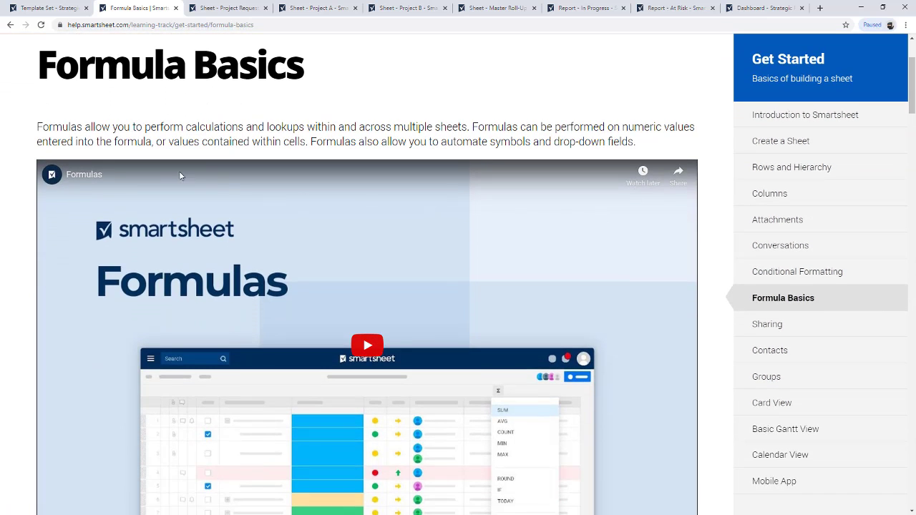
scroll(442, 175, down, 1)
scroll(445, 185, down, 1)
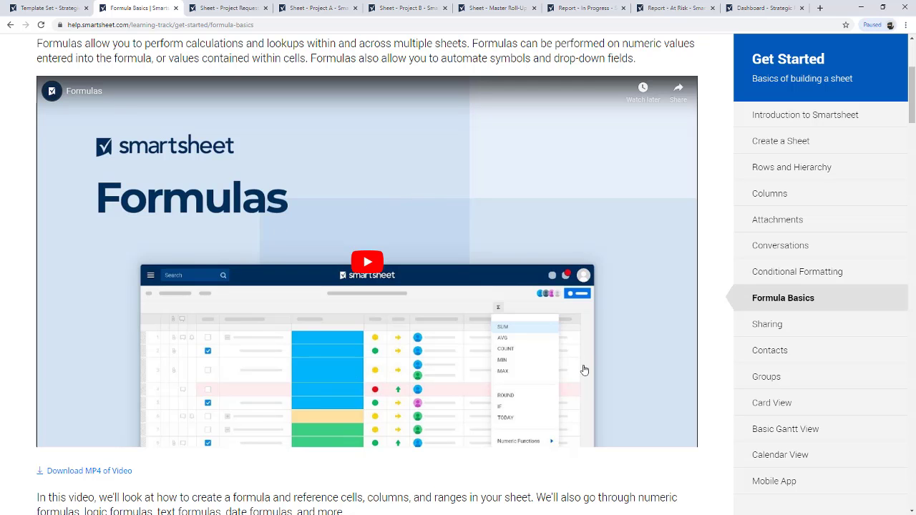
scroll(586, 367, down, 4)
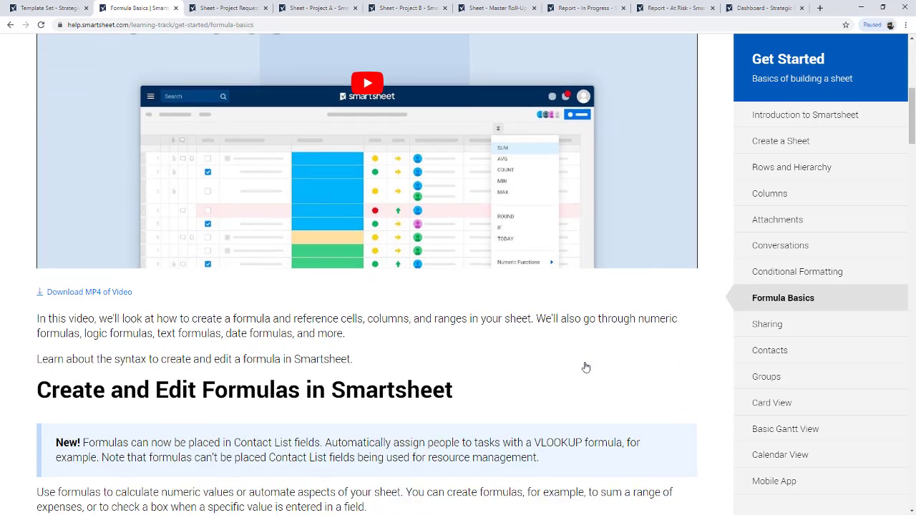
scroll(585, 366, down, 4)
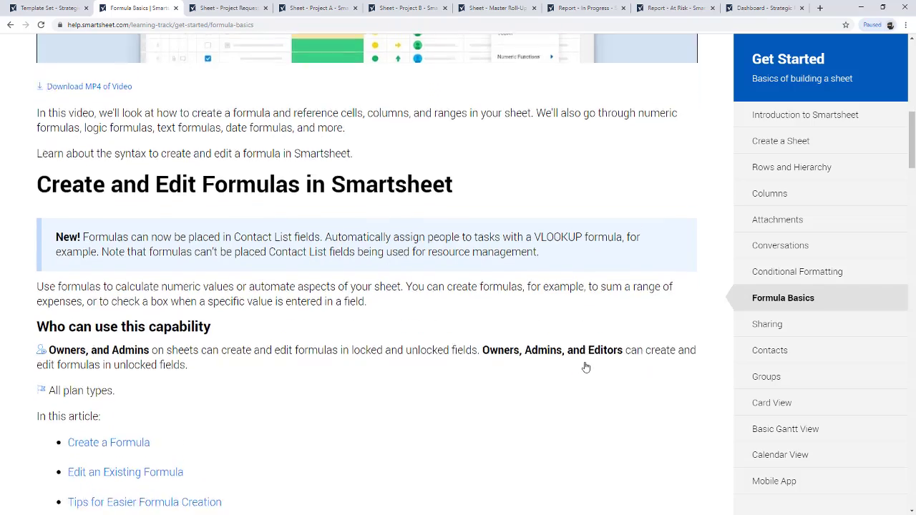
scroll(585, 367, down, 3)
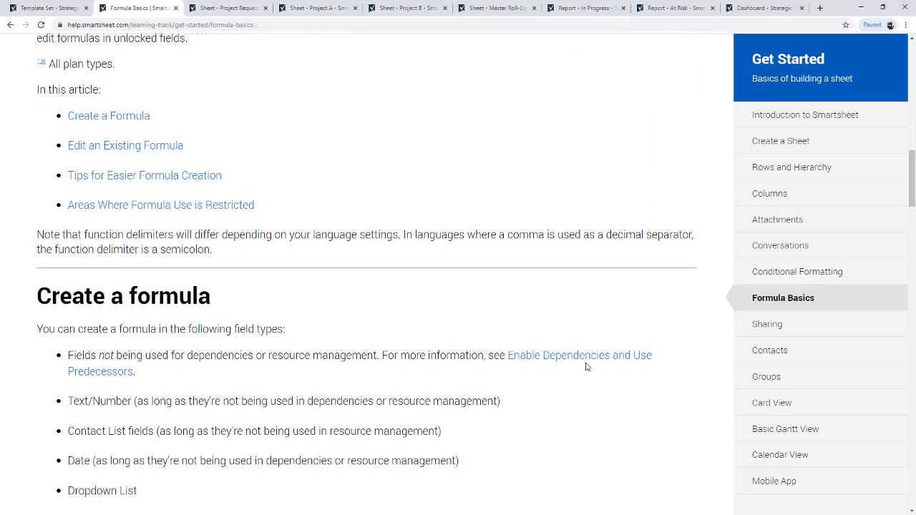
scroll(585, 367, up, 12)
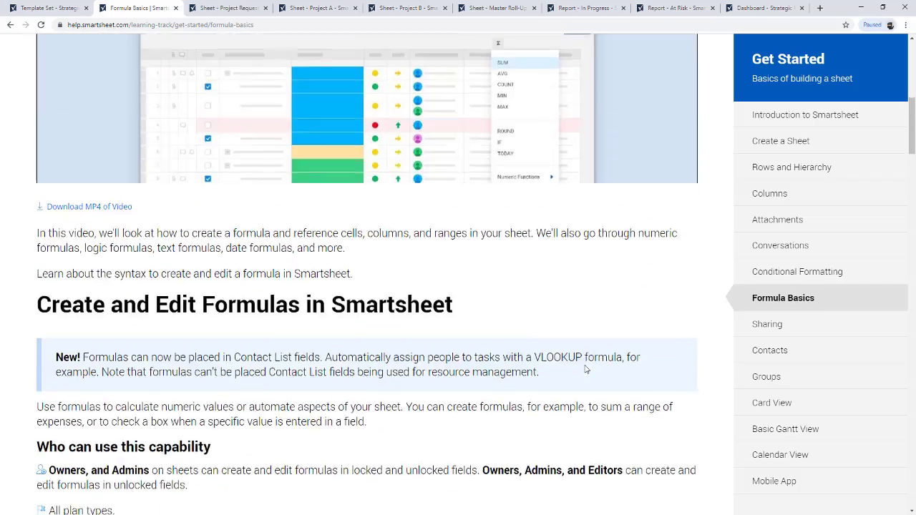
scroll(585, 372, up, 1)
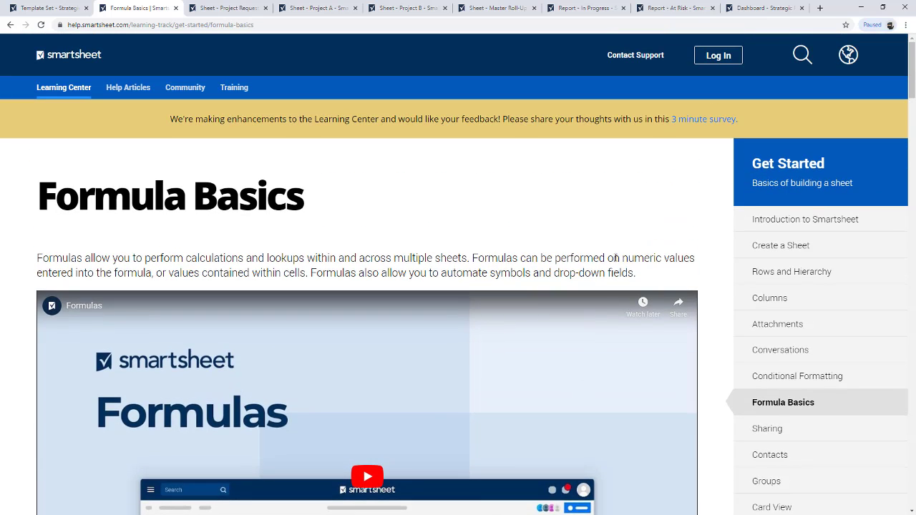
Review the Upcoming Webinars schedule in the Best Practice Webinars track, and open the Training page
click(802, 56)
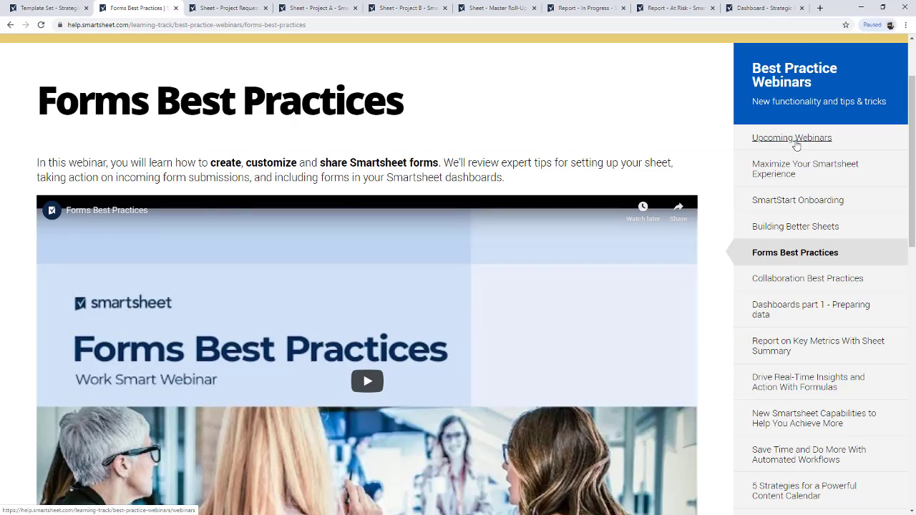
click(794, 141)
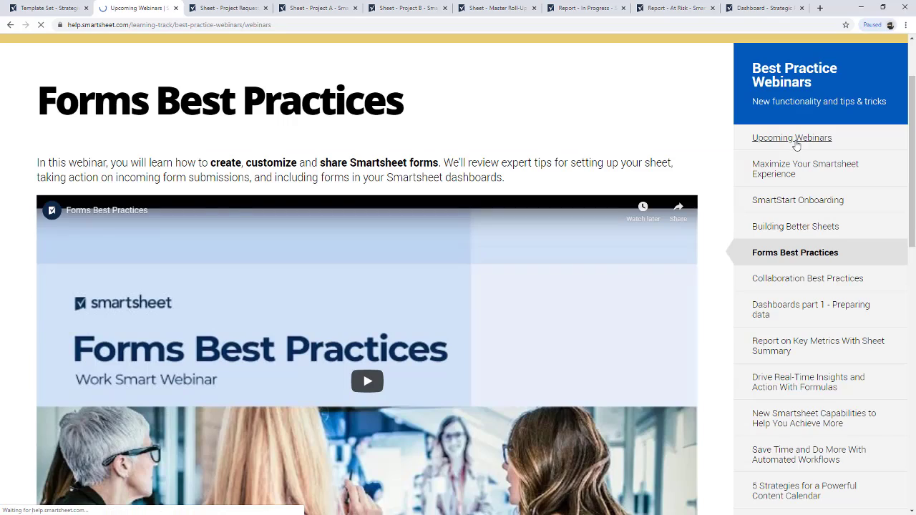
scroll(469, 89, down, 3)
scroll(462, 97, down, 5)
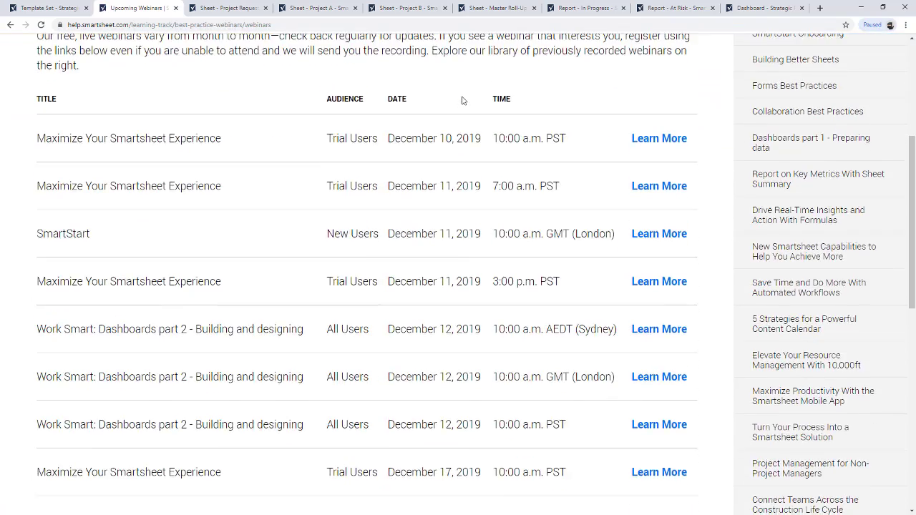
scroll(462, 105, up, 6)
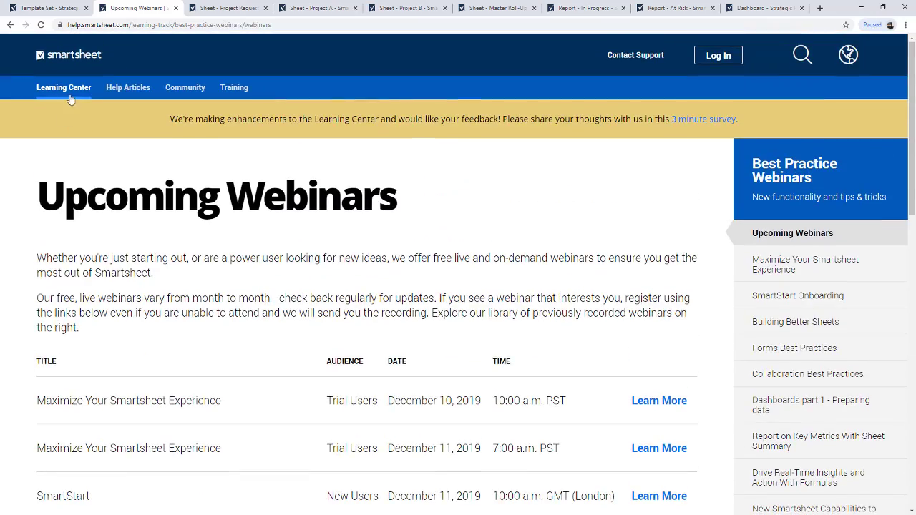
click(245, 87)
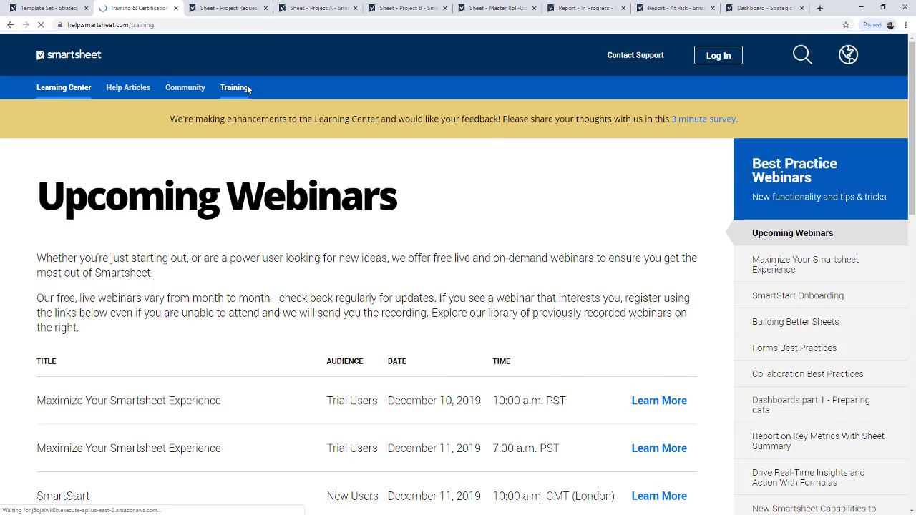